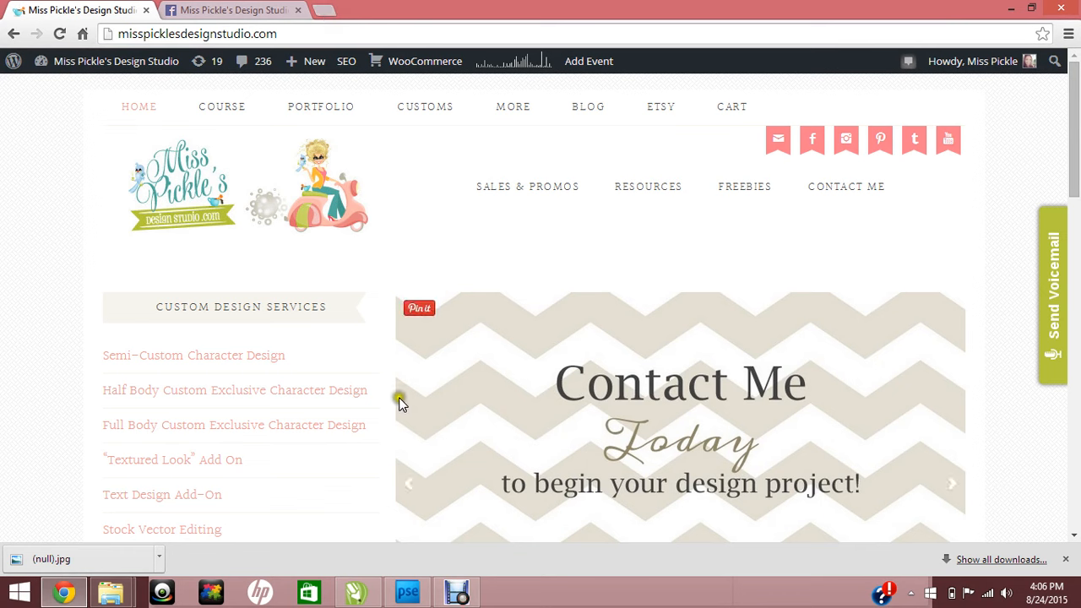
Look at the Facebook page, and search Google Images for "facebook cover size 2015" in a new browser tab.
{"action": "mouse_move", "coordinate": [404, 598]}
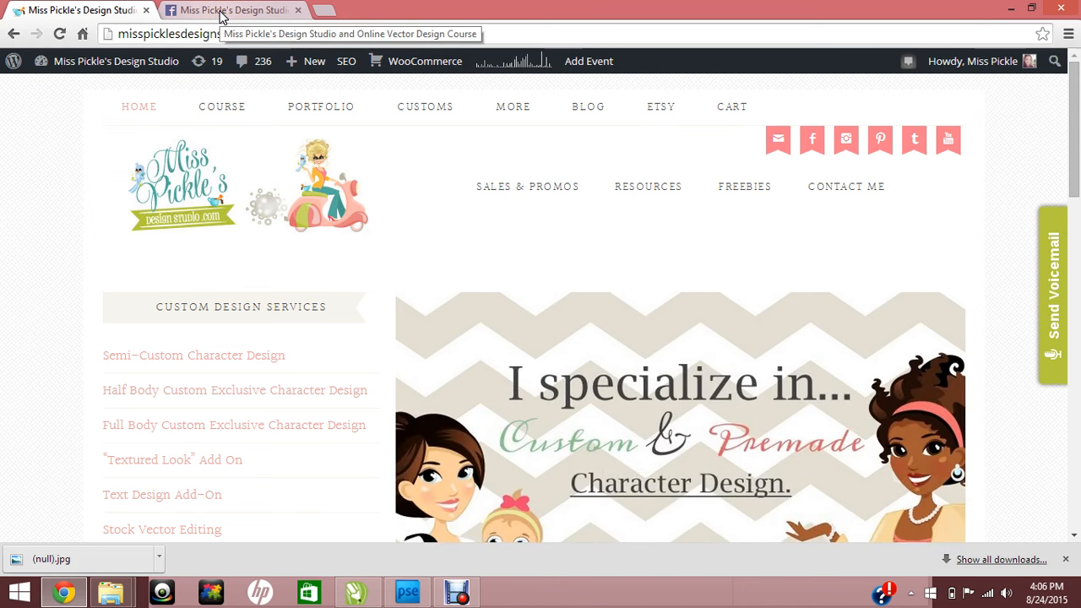
{"action": "left_click", "coordinate": [246, 11]}
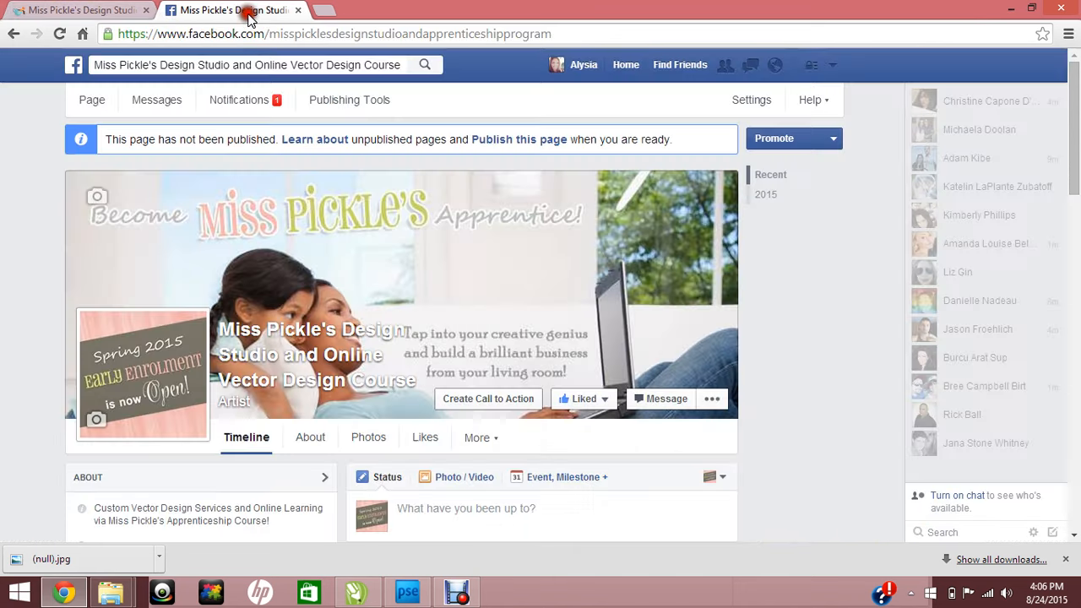
{"action": "left_click", "coordinate": [325, 11]}
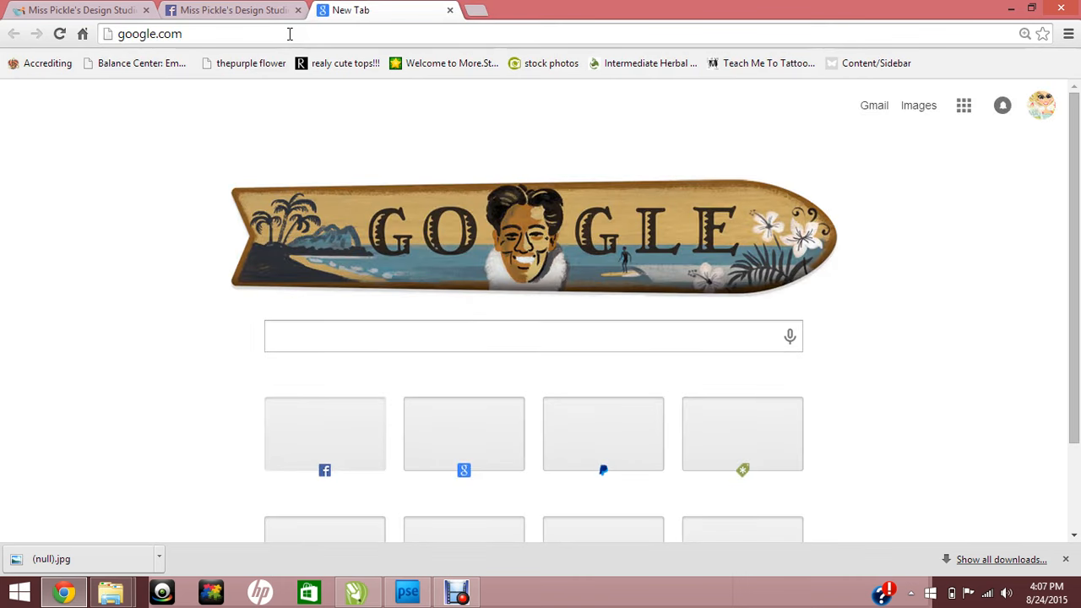
{"action": "key", "text": "Return"}
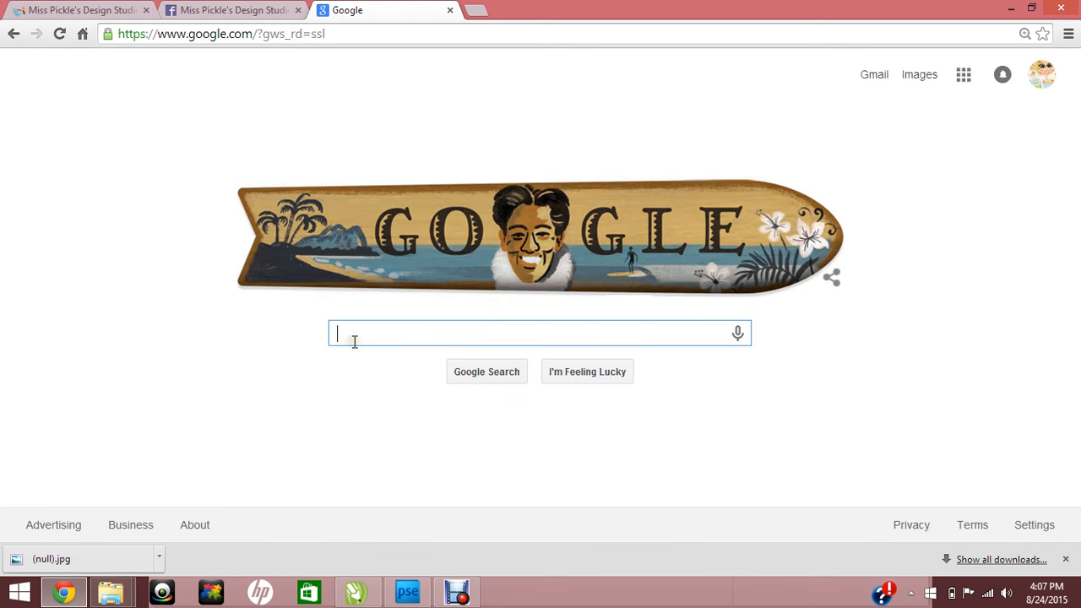
{"action": "type", "text": "faceboo"}
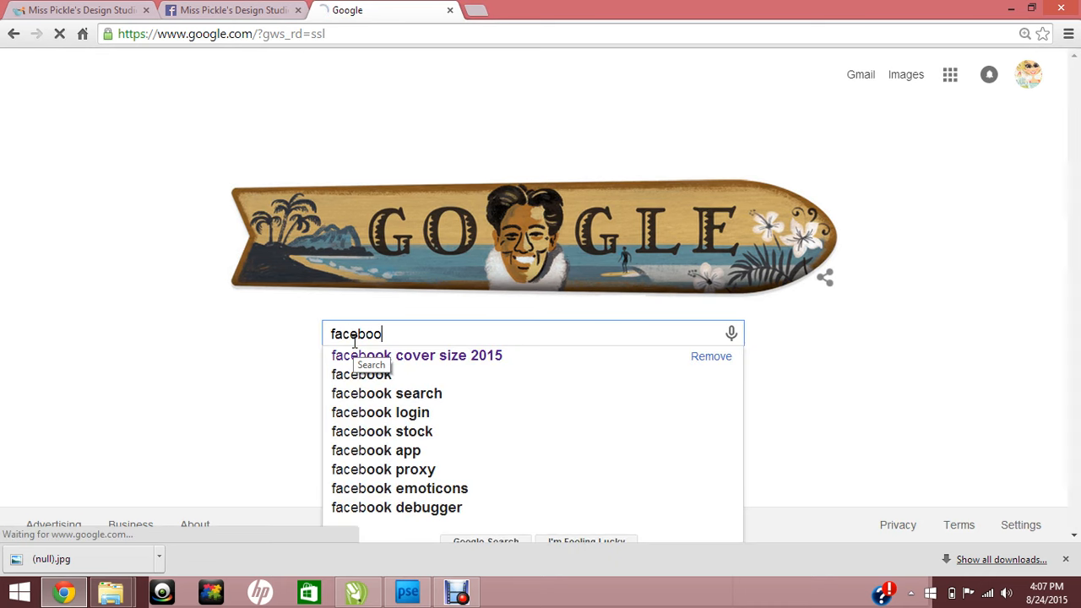
{"action": "type", "text": "k cover"}
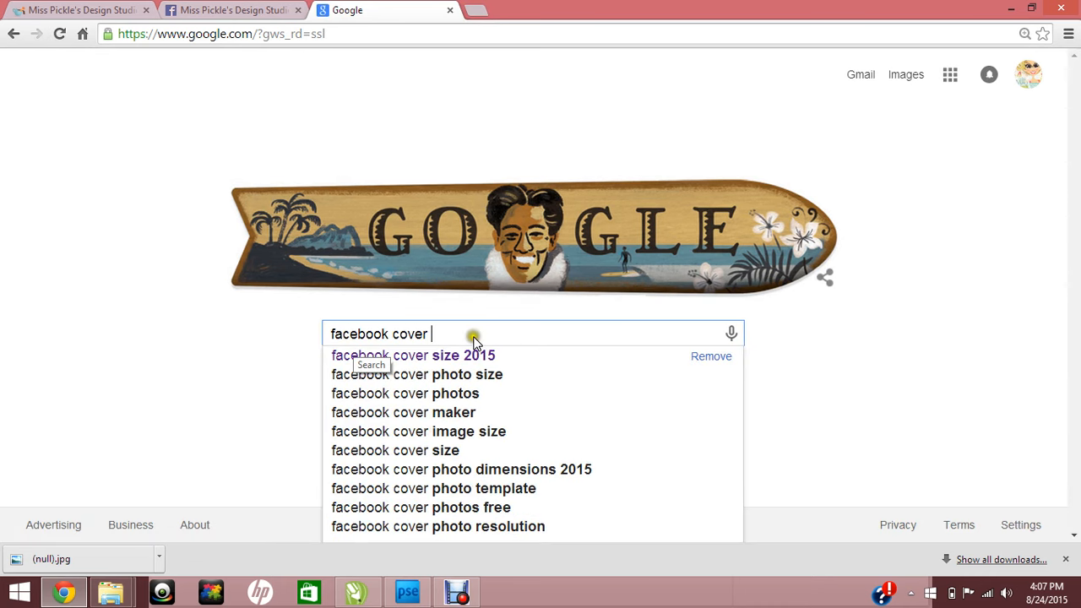
{"action": "left_click", "coordinate": [449, 357]}
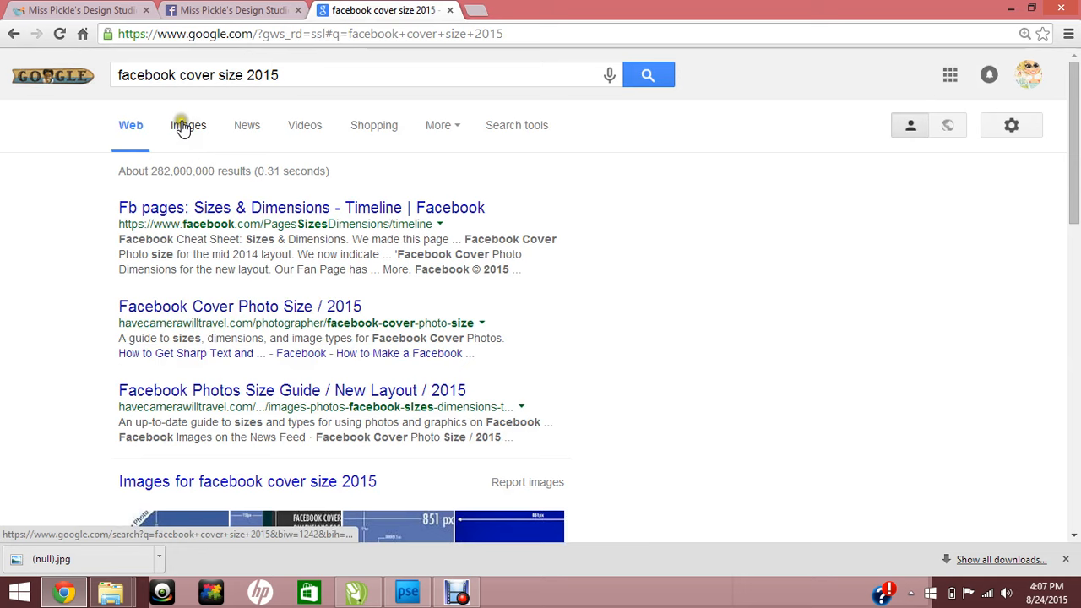
{"action": "left_click", "coordinate": [183, 127]}
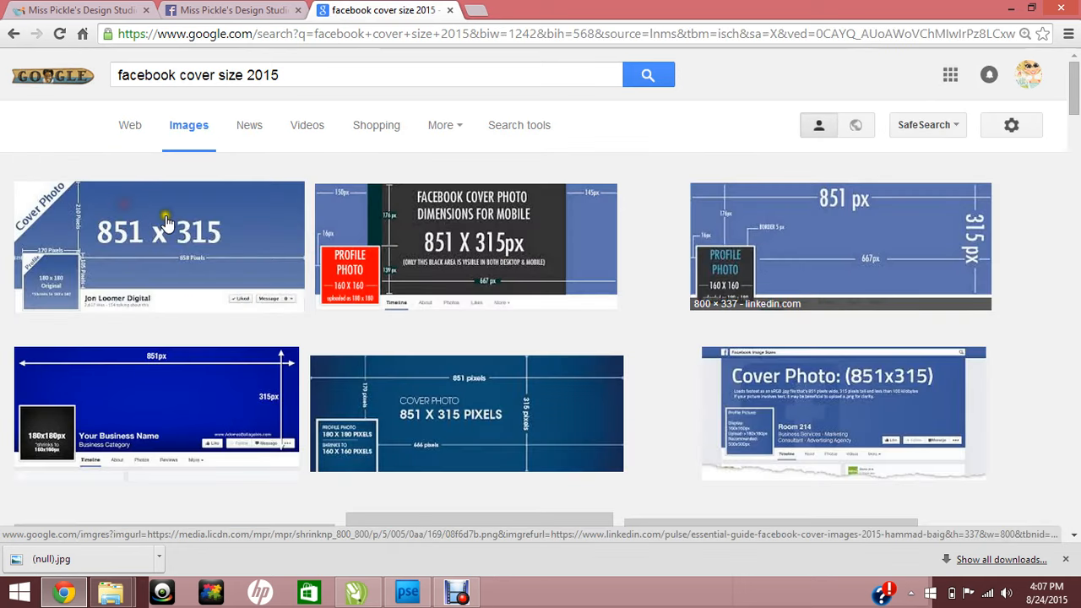
Enlarge the 851 x 315 cover photo template with the profile picture area from the image results and copy the image.
{"action": "left_click", "coordinate": [214, 224]}
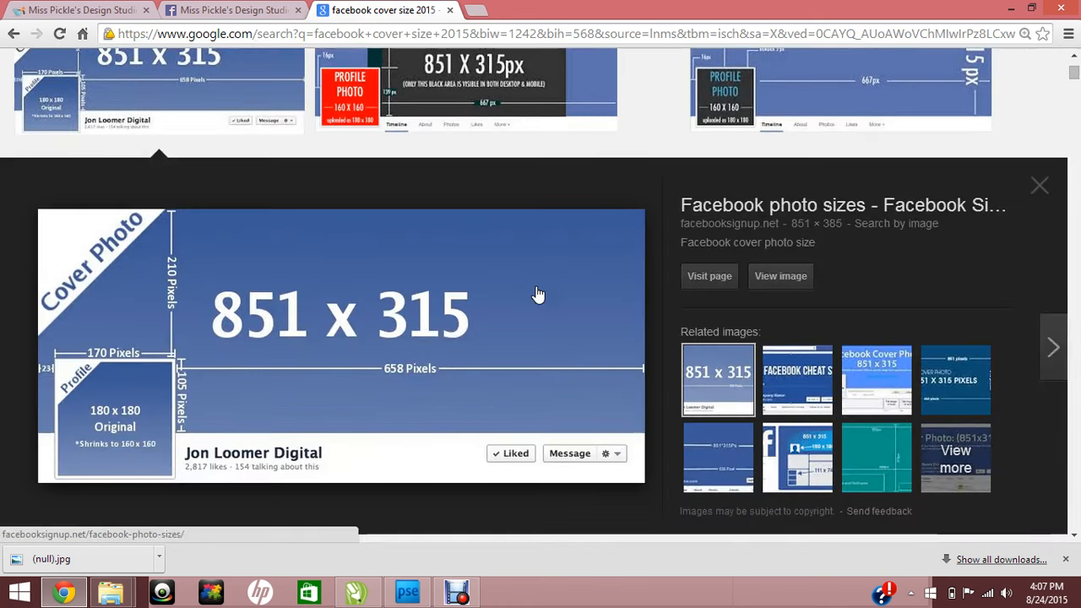
{"action": "right_click", "coordinate": [538, 289]}
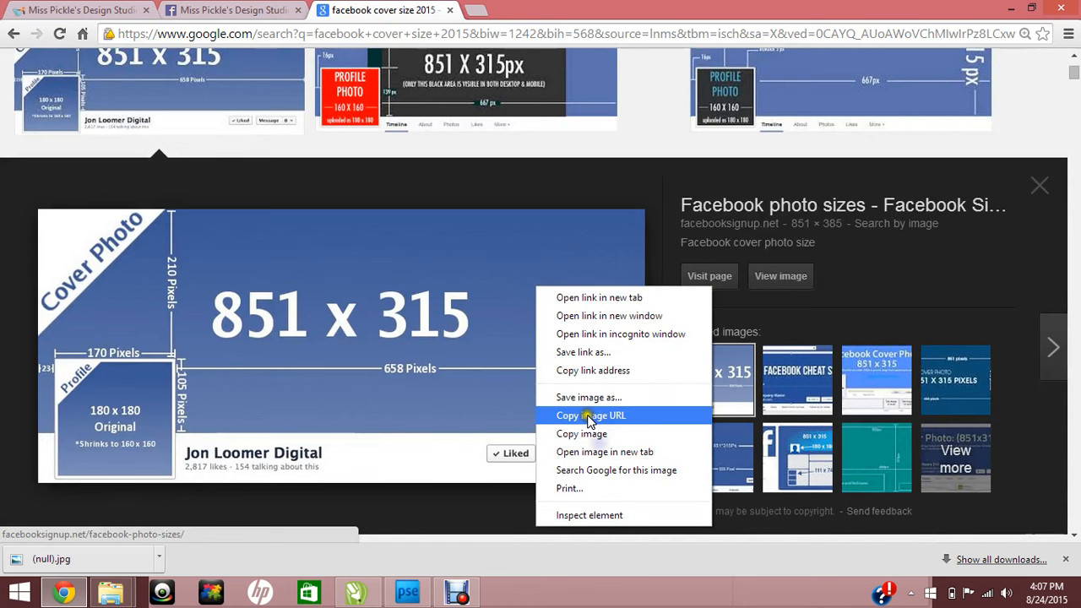
{"action": "left_click", "coordinate": [579, 433]}
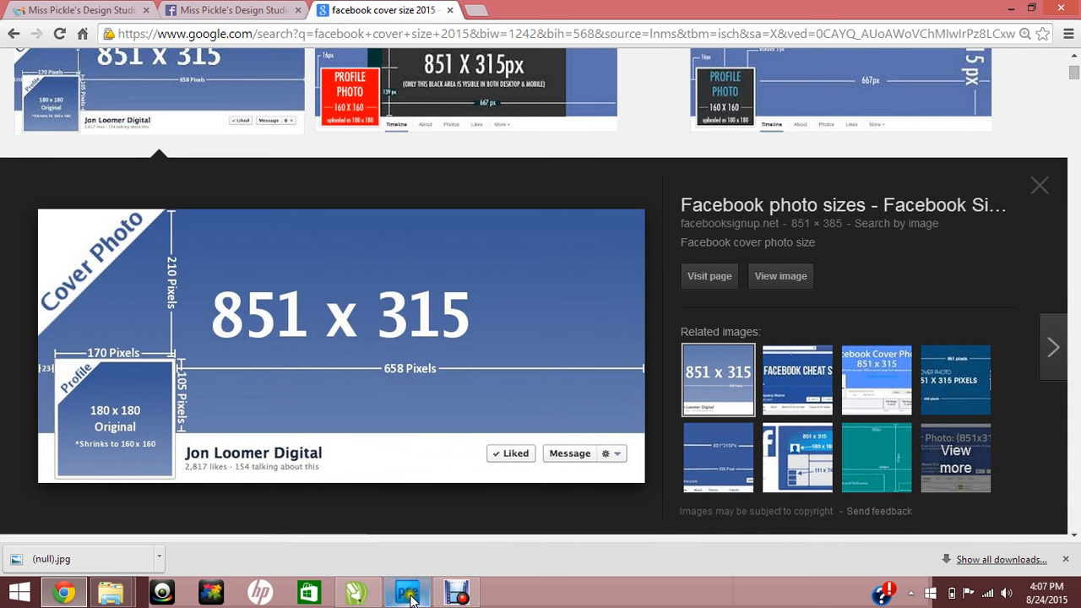
Switch to Photoshop Elements, start a new blank file and set its width and height units to pixels.
{"action": "mouse_move", "coordinate": [410, 597]}
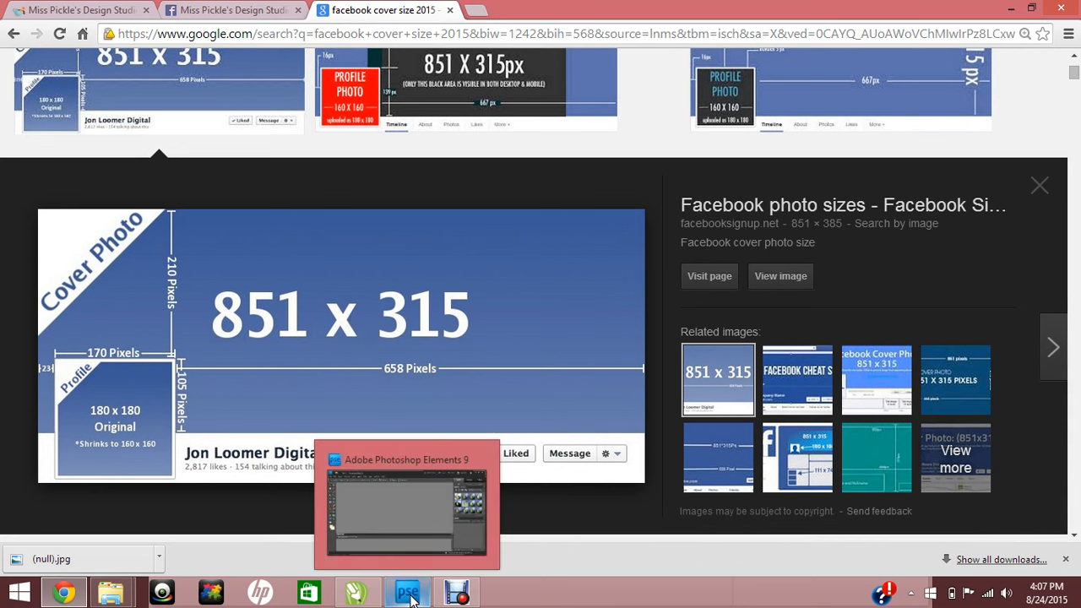
{"action": "left_click", "coordinate": [409, 597]}
{"action": "left_click", "coordinate": [16, 43]}
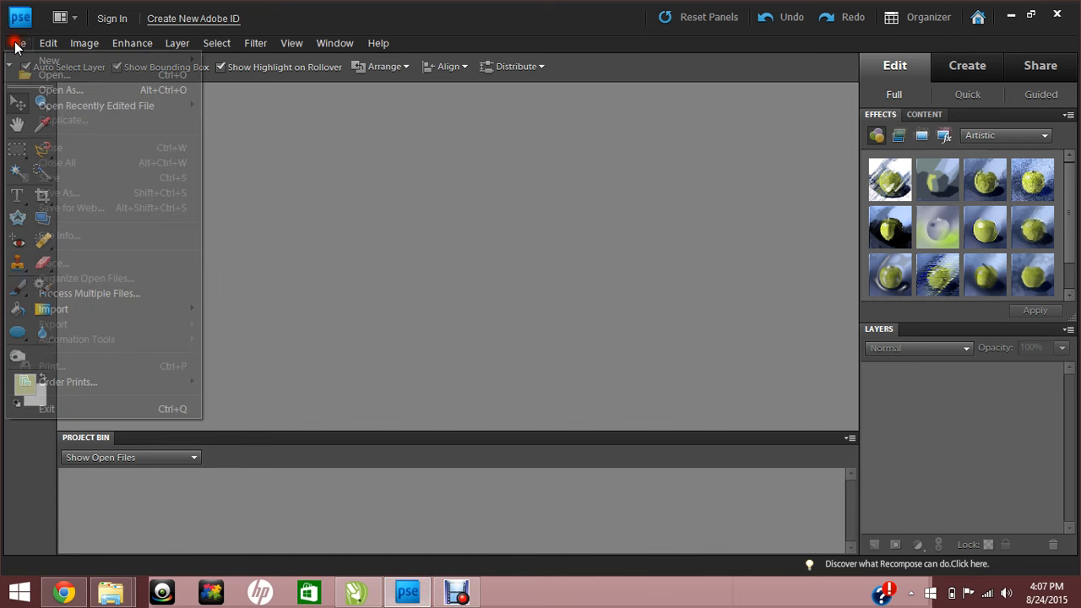
{"action": "mouse_move", "coordinate": [31, 60]}
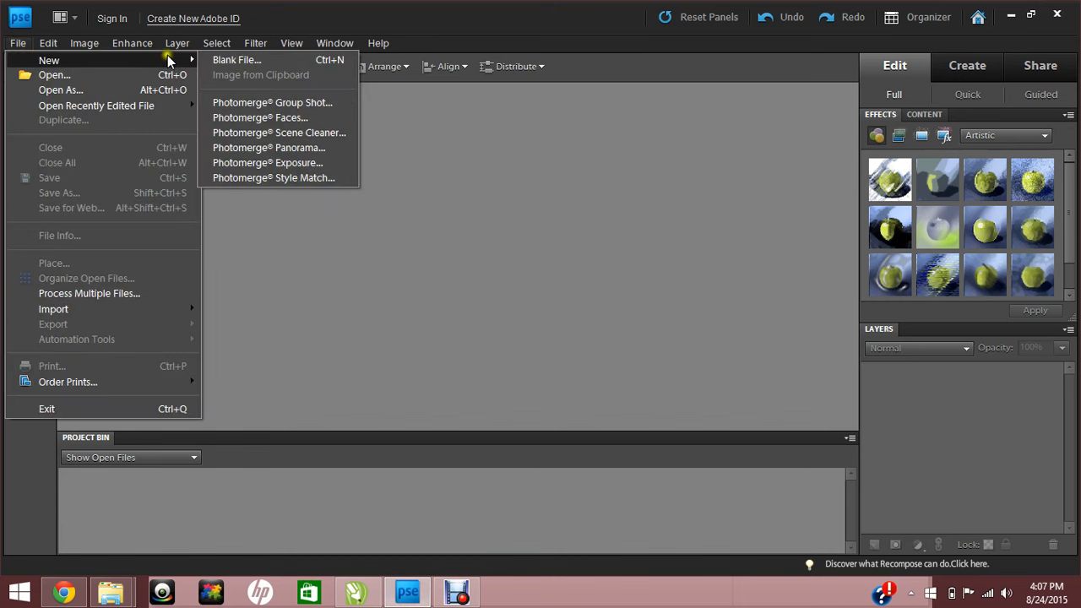
{"action": "left_click", "coordinate": [234, 61]}
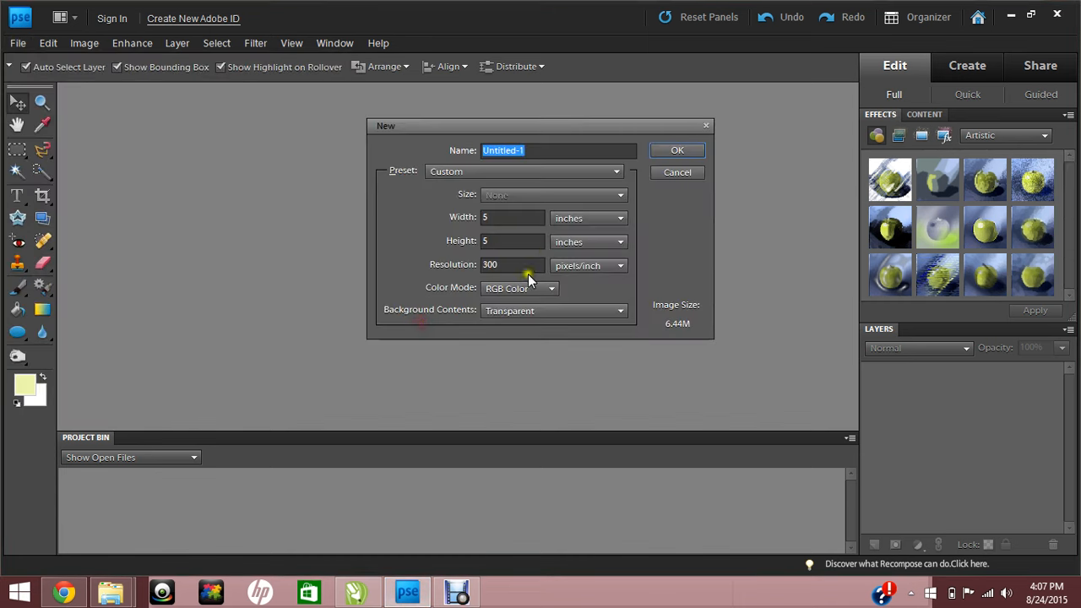
{"action": "left_click", "coordinate": [578, 218]}
{"action": "left_click", "coordinate": [579, 232]}
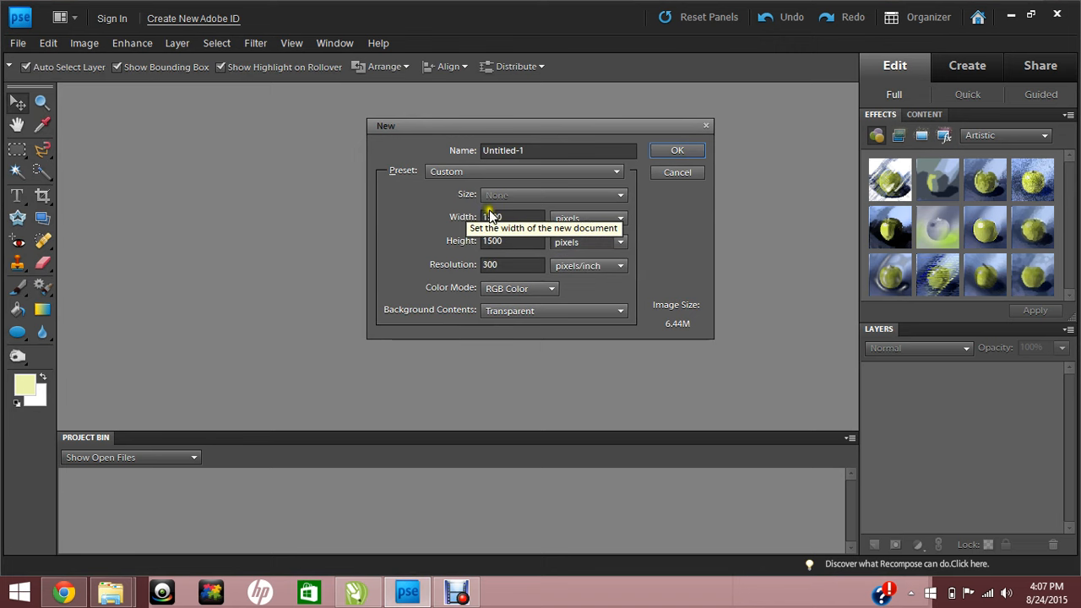
Create the new file 851 pixels wide and 315 pixels high with white background contents.
{"action": "mouse_move", "coordinate": [63, 591]}
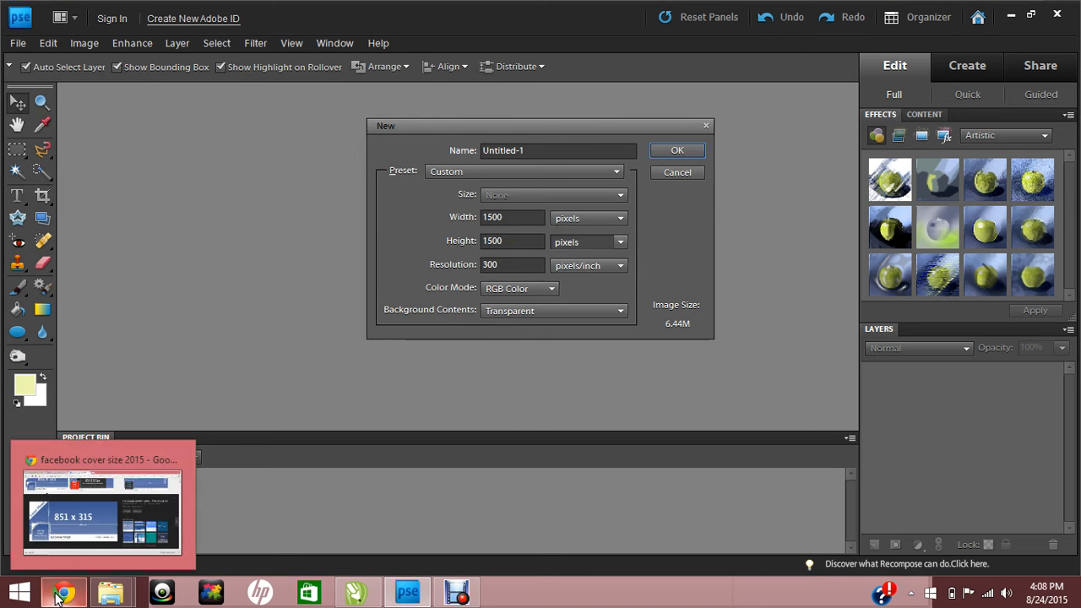
{"action": "mouse_move", "coordinate": [99, 534]}
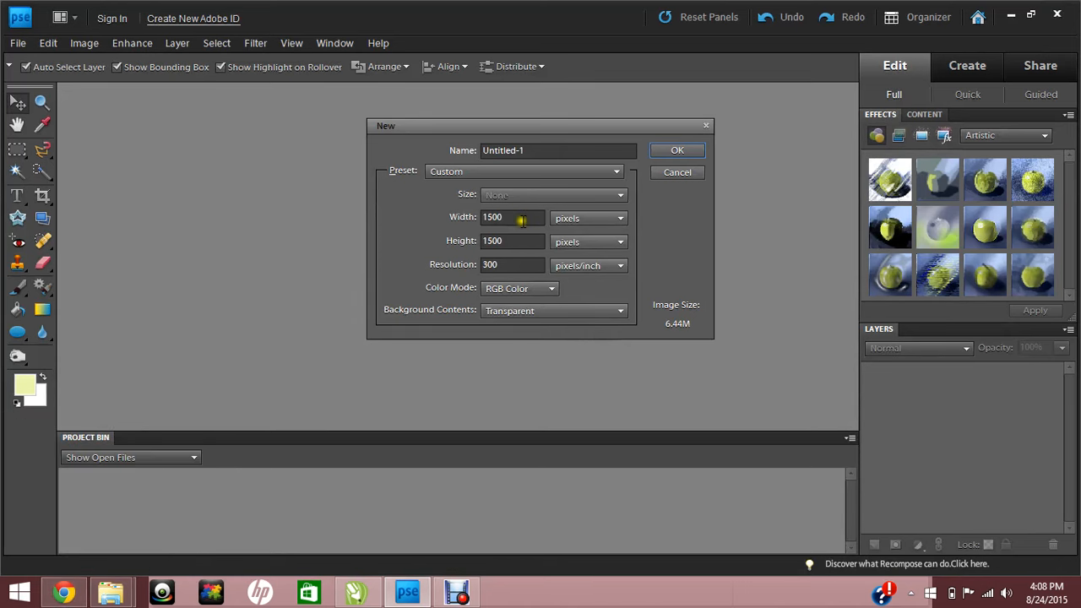
{"action": "left_click_drag", "start_coordinate": [522, 221], "coordinate": [420, 224]}
{"action": "type", "text": "851"}
{"action": "left_click_drag", "start_coordinate": [510, 241], "coordinate": [473, 245]}
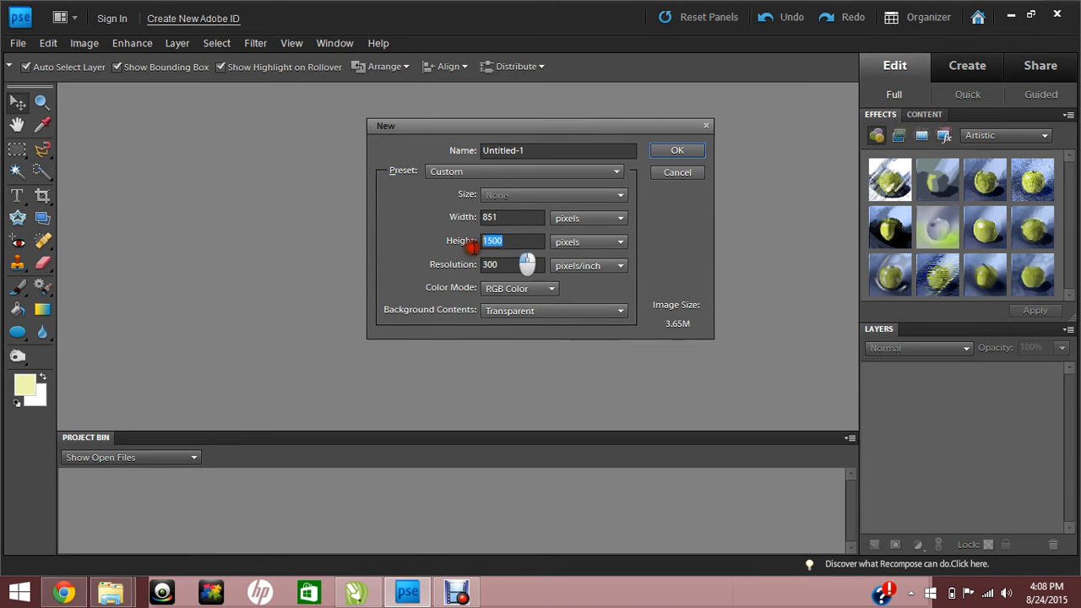
{"action": "type", "text": "315"}
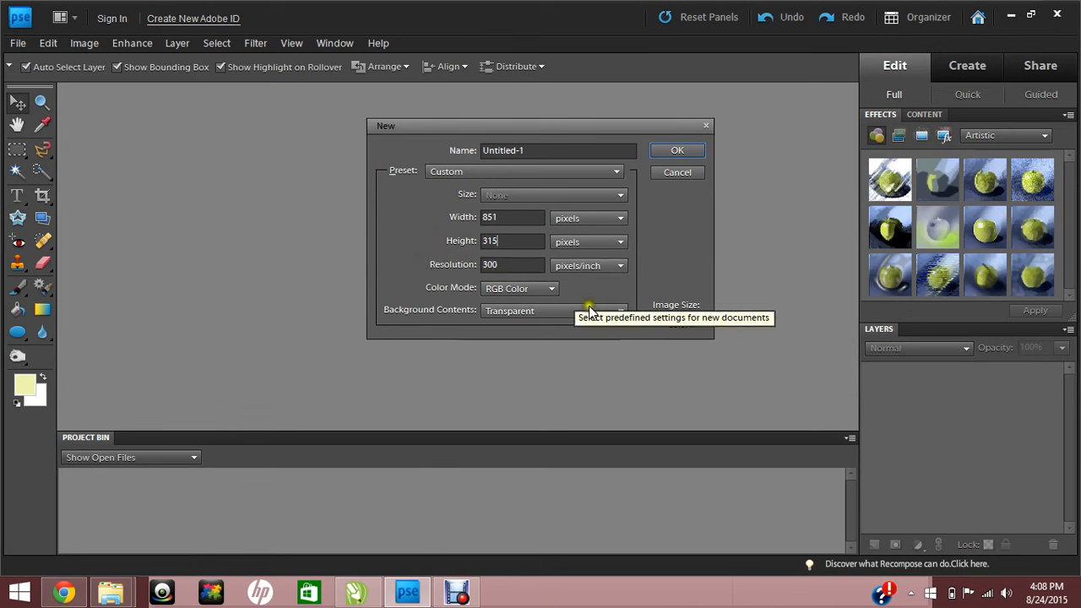
{"action": "left_click", "coordinate": [543, 313]}
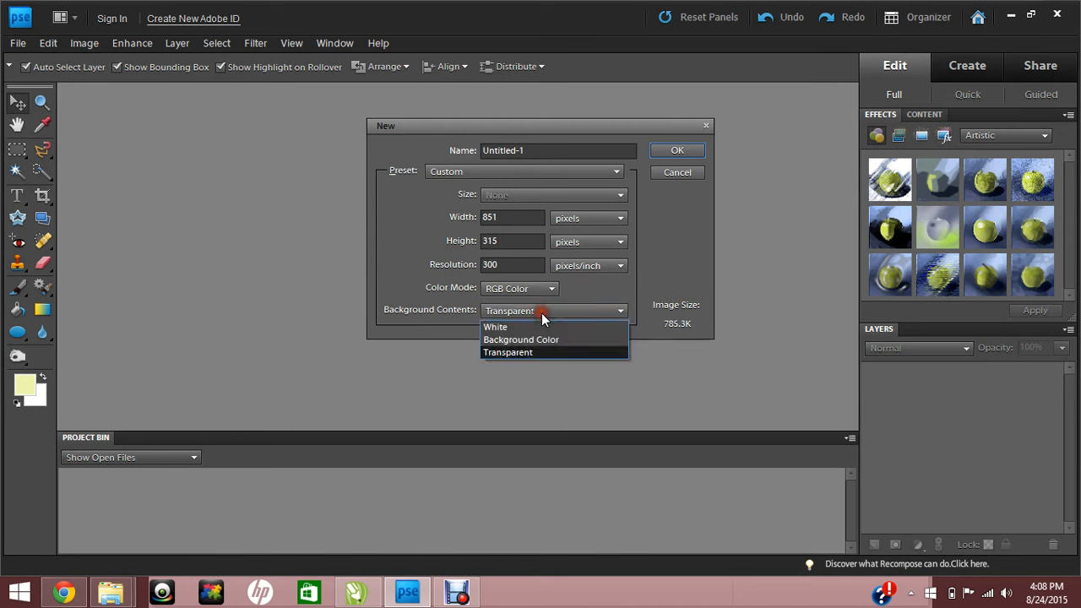
{"action": "left_click", "coordinate": [492, 330]}
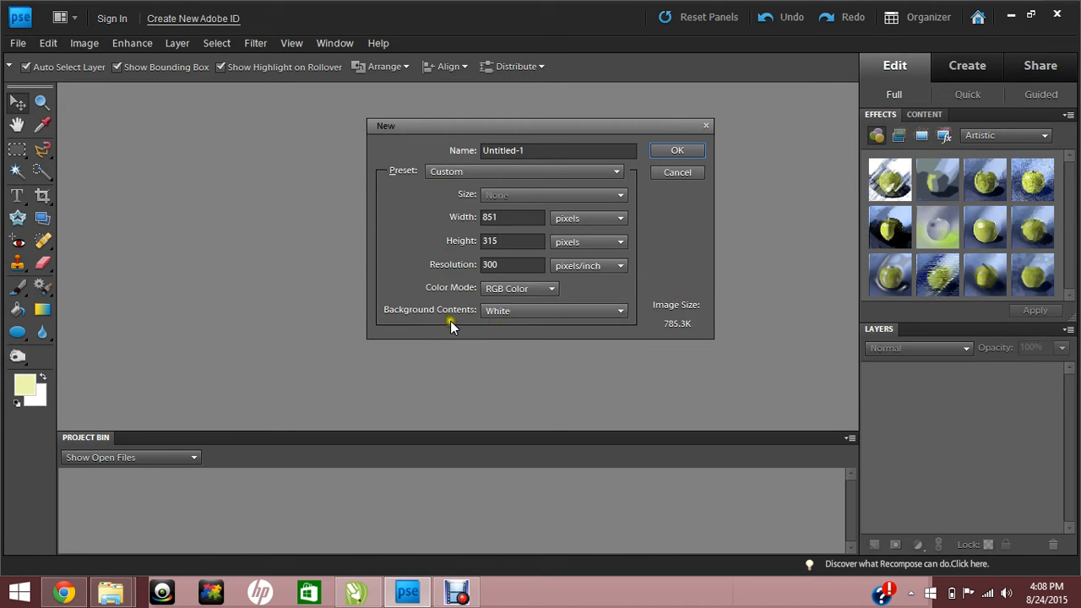
{"action": "left_click", "coordinate": [662, 152]}
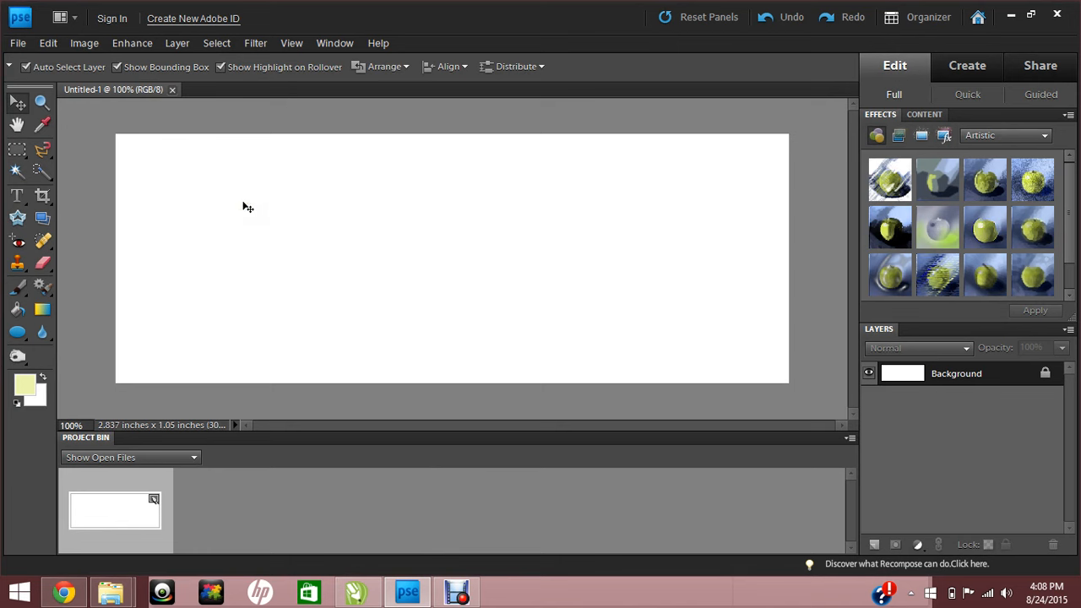
Paste the copied cover photo size template into the blank document.
{"action": "mouse_move", "coordinate": [60, 595]}
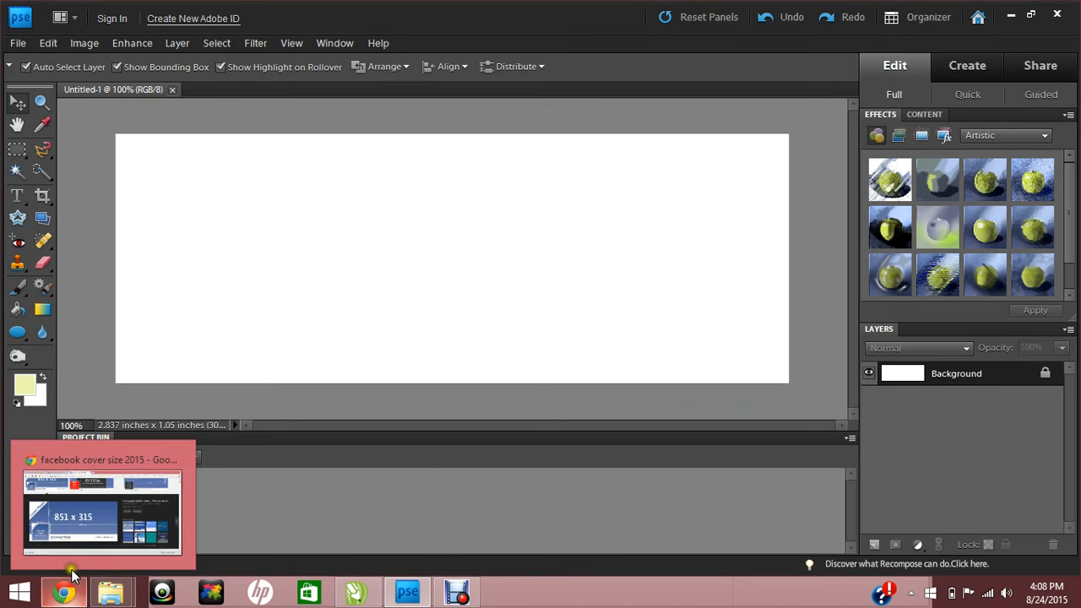
{"action": "left_click", "coordinate": [94, 519]}
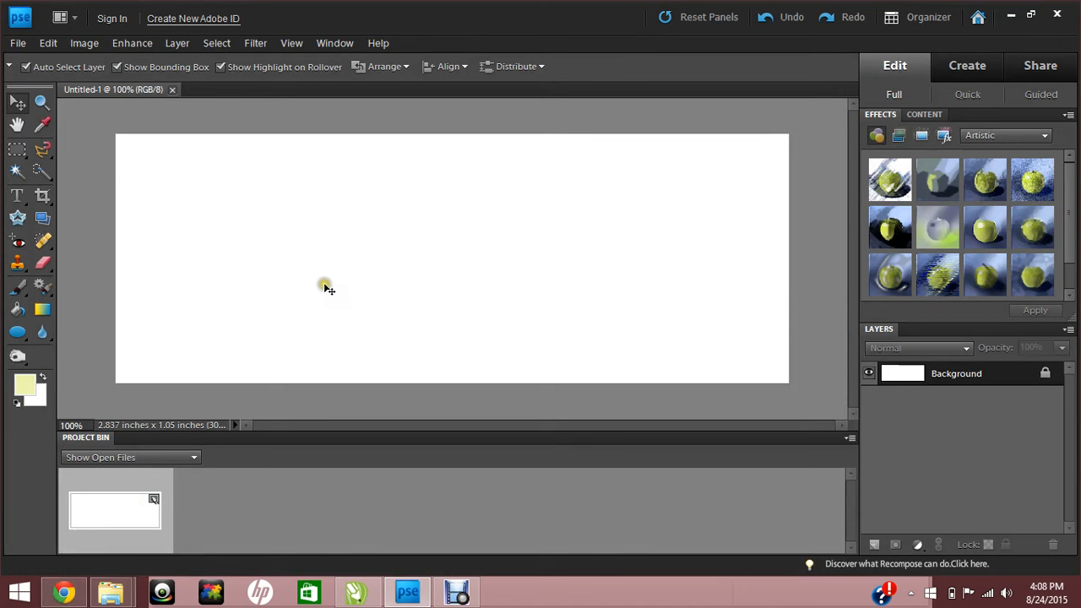
{"action": "right_click", "coordinate": [327, 287]}
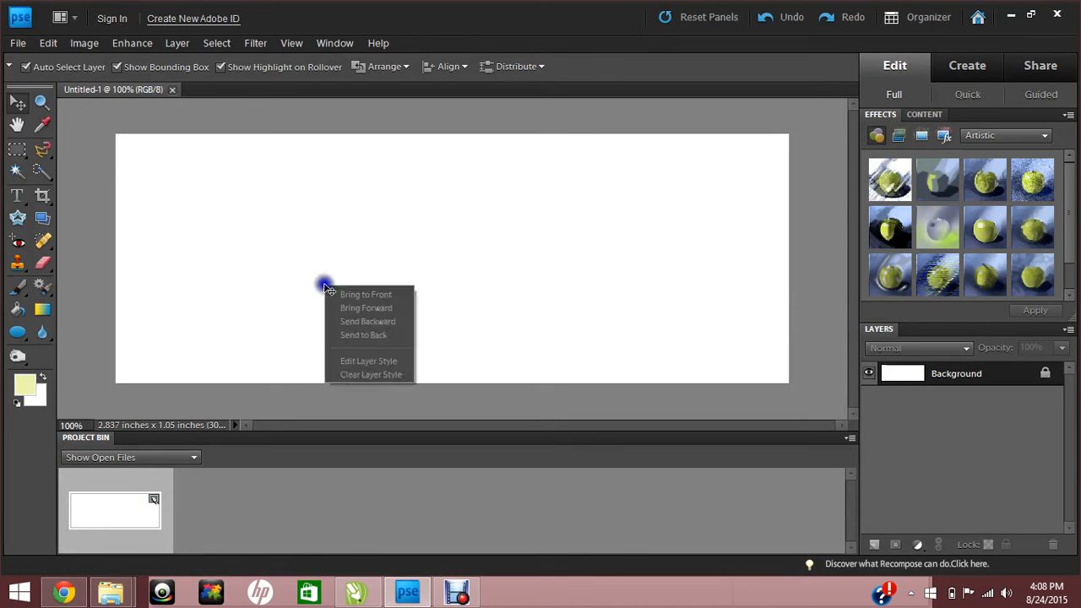
{"action": "left_click", "coordinate": [47, 44]}
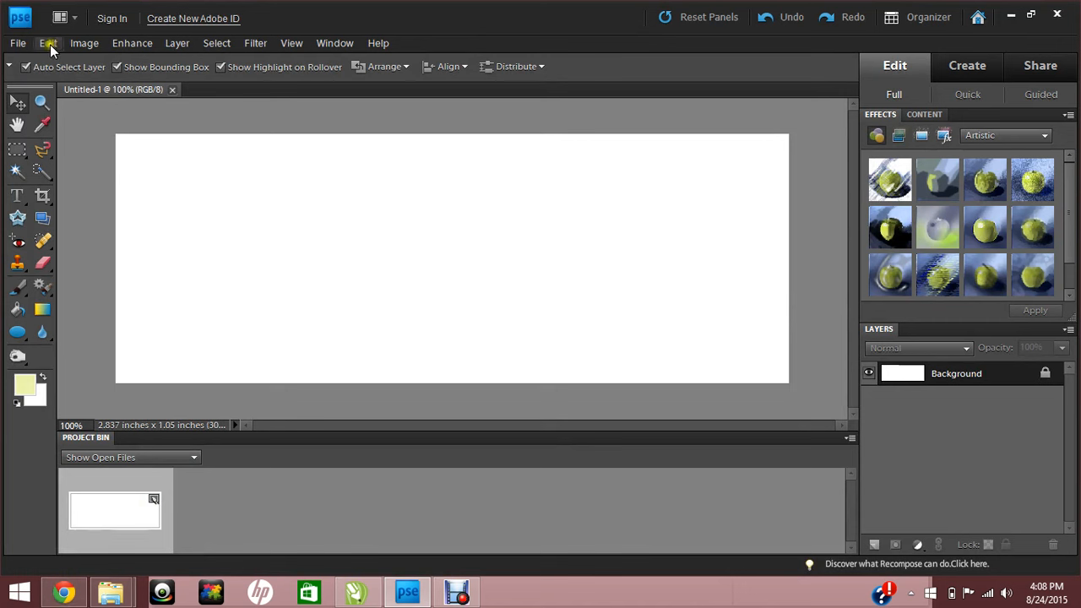
{"action": "left_click", "coordinate": [48, 44]}
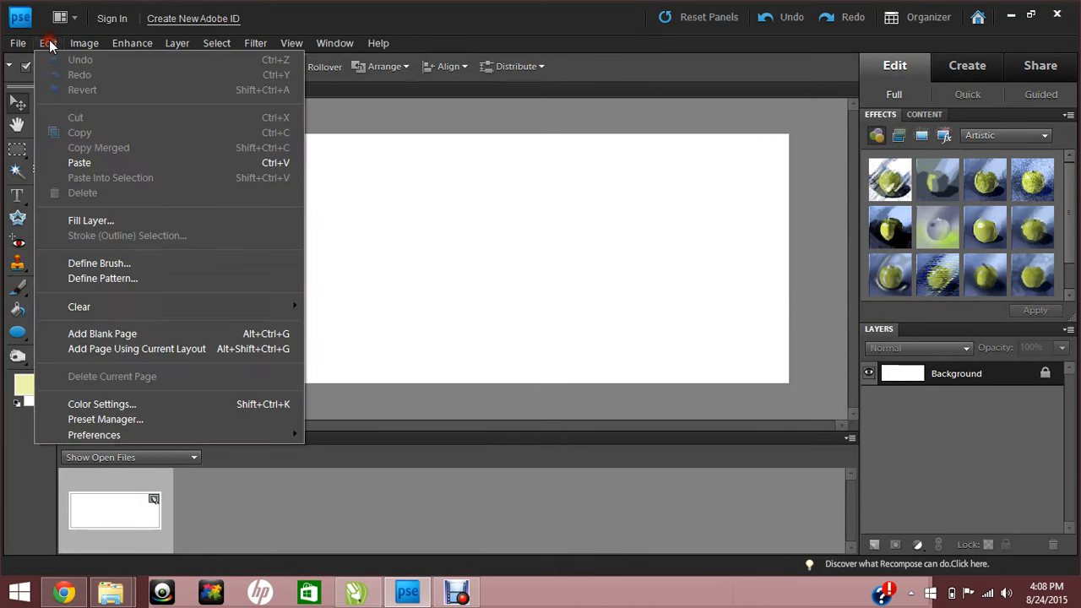
{"action": "left_click", "coordinate": [78, 164]}
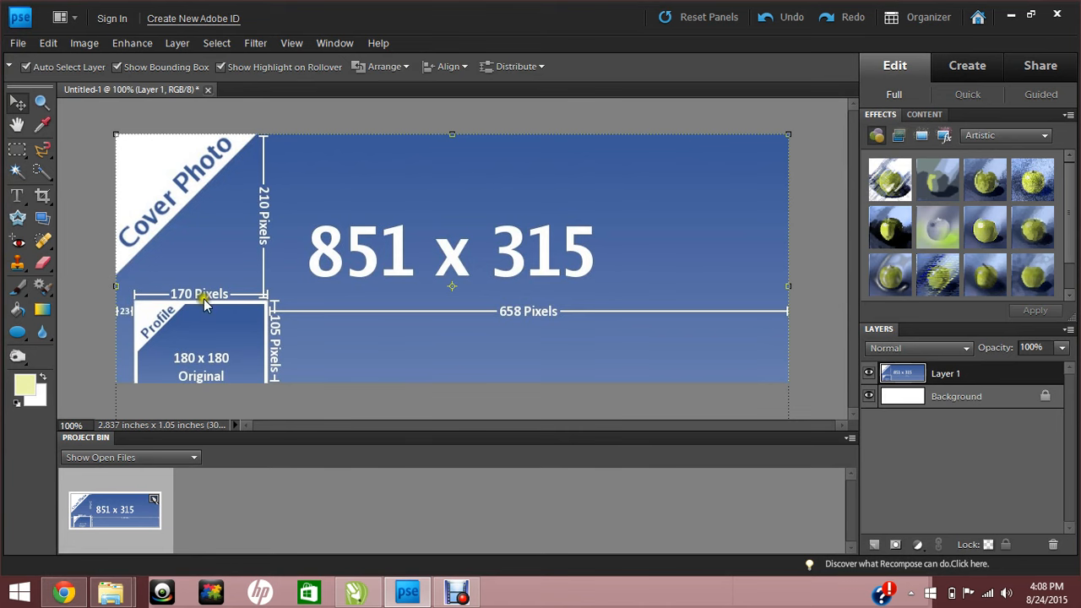
Compare the Facebook page's cover and profile picture placement with the size template in the browser and in the Photoshop Elements document.
{"action": "left_click", "coordinate": [68, 594]}
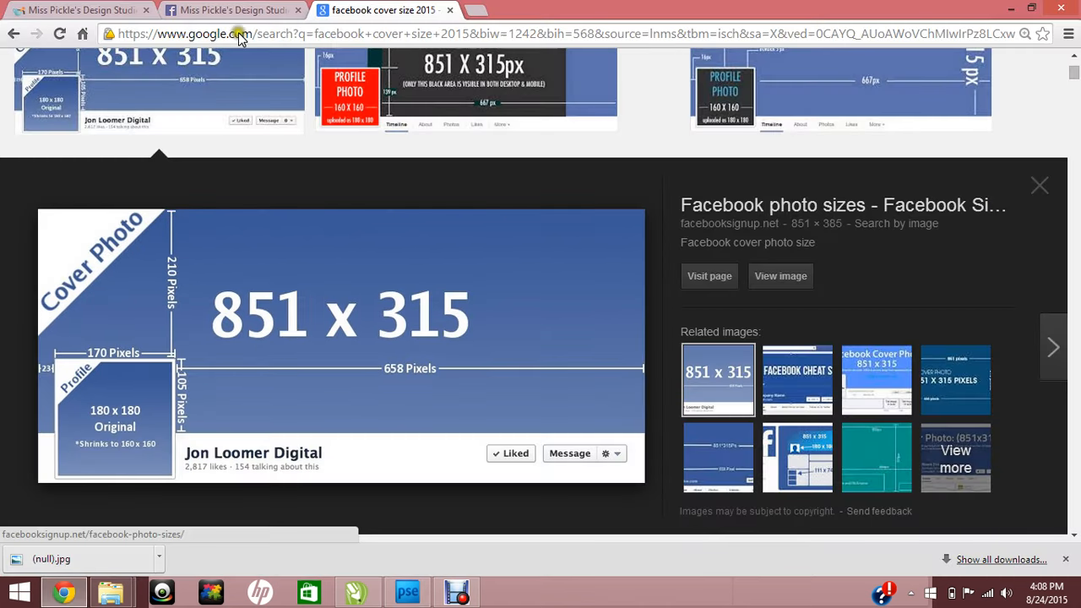
{"action": "left_click", "coordinate": [220, 11]}
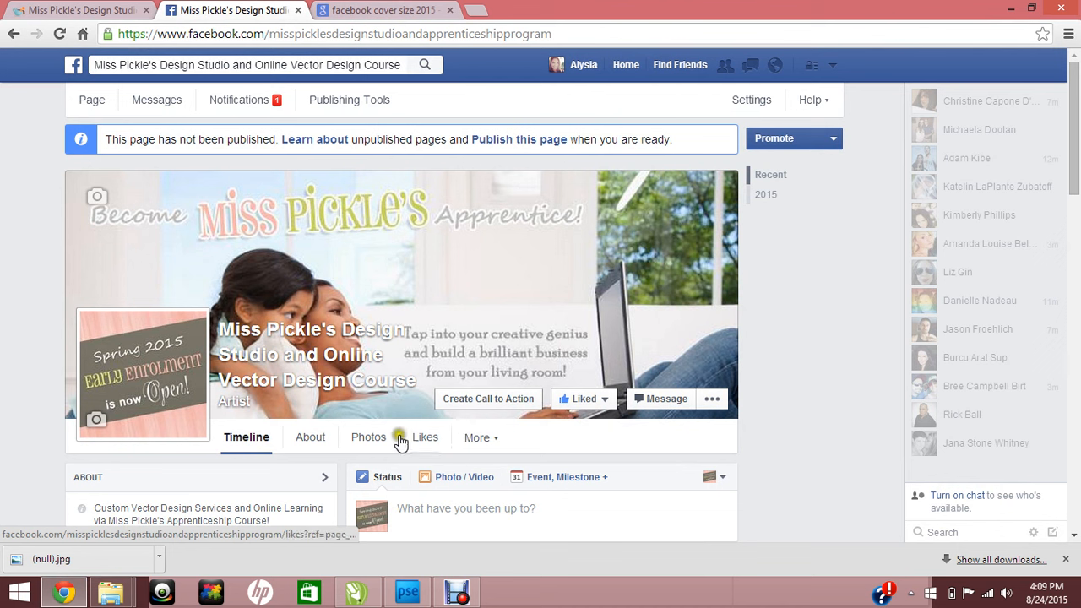
{"action": "mouse_move", "coordinate": [117, 429]}
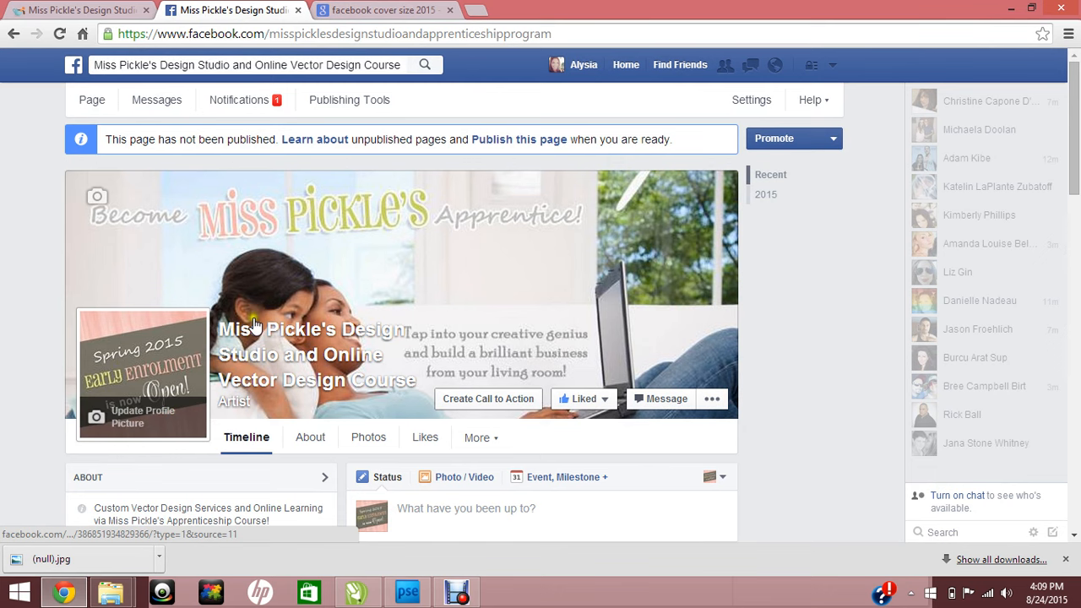
{"action": "left_click", "coordinate": [374, 12]}
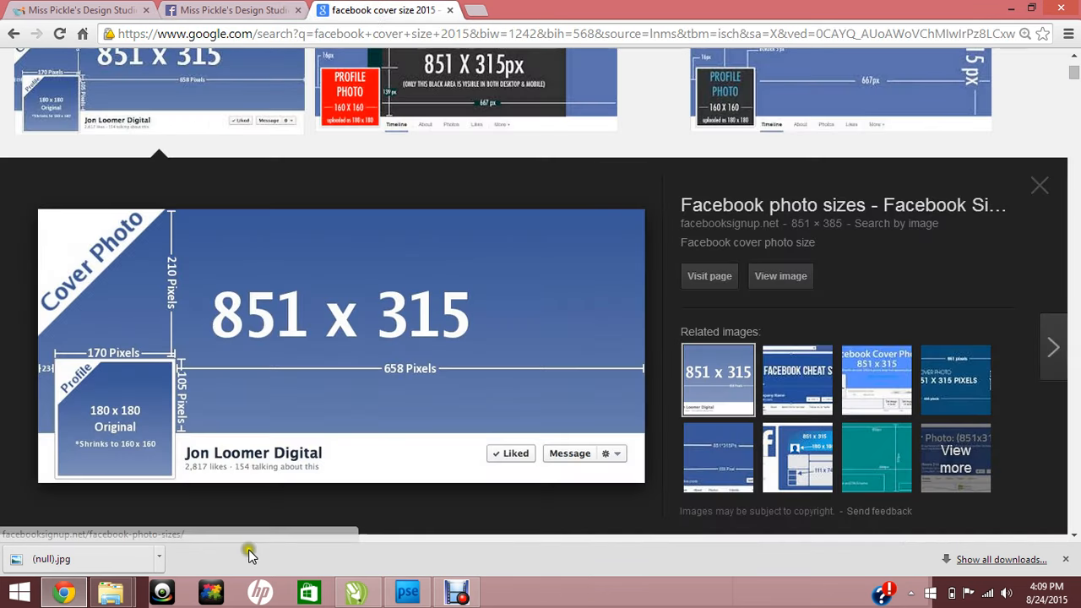
{"action": "left_click", "coordinate": [406, 595]}
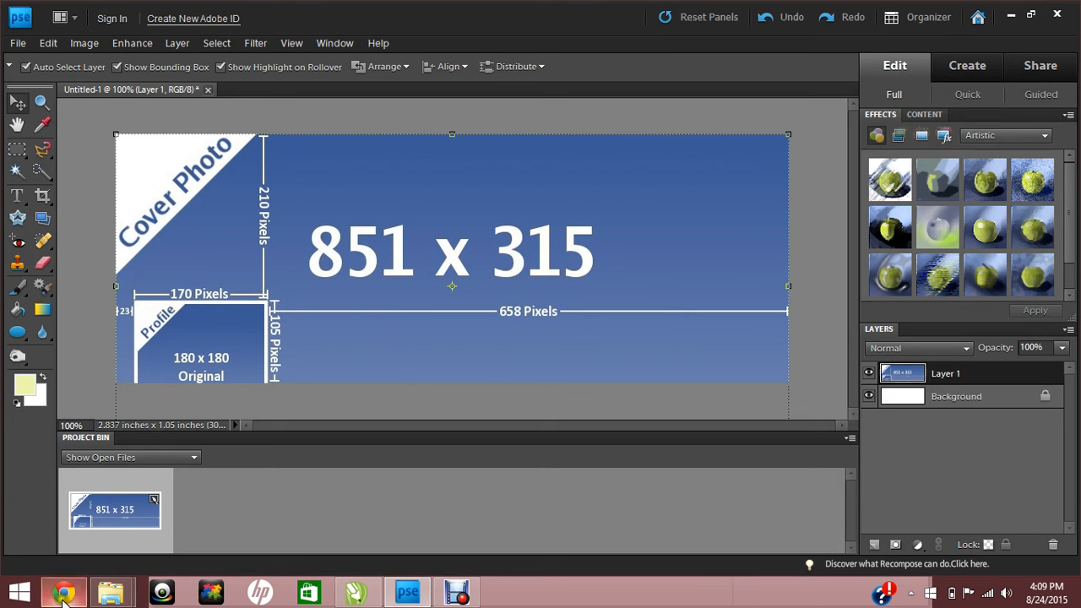
{"action": "mouse_move", "coordinate": [63, 592]}
{"action": "mouse_move", "coordinate": [110, 525]}
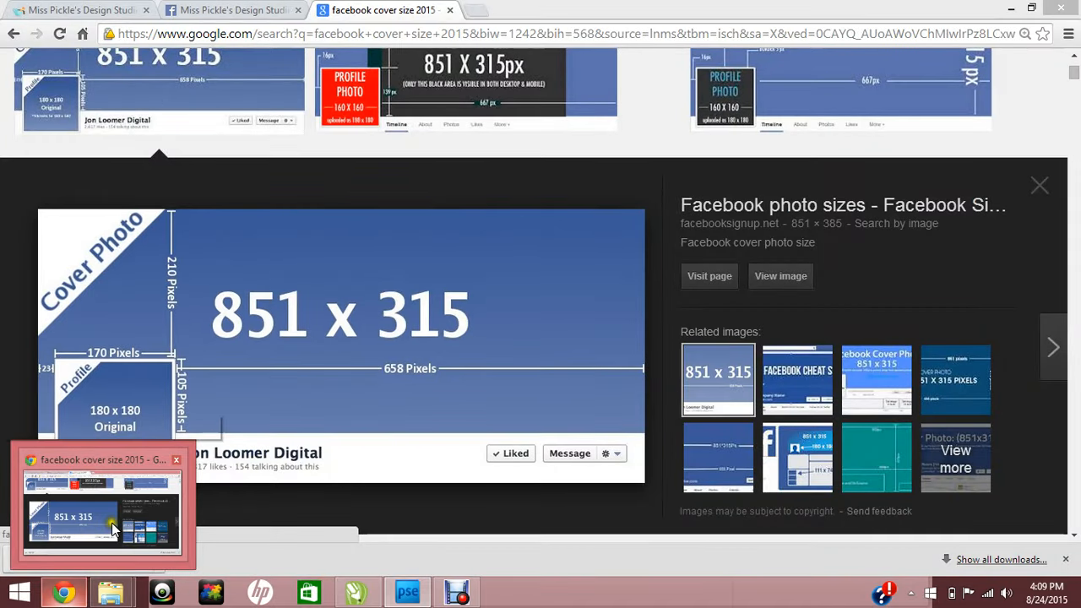
Review the studio's Facebook page layout in the browser and return to Photoshop Elements.
{"action": "left_click", "coordinate": [112, 527]}
{"action": "left_click_drag", "start_coordinate": [161, 277], "coordinate": [228, 21]}
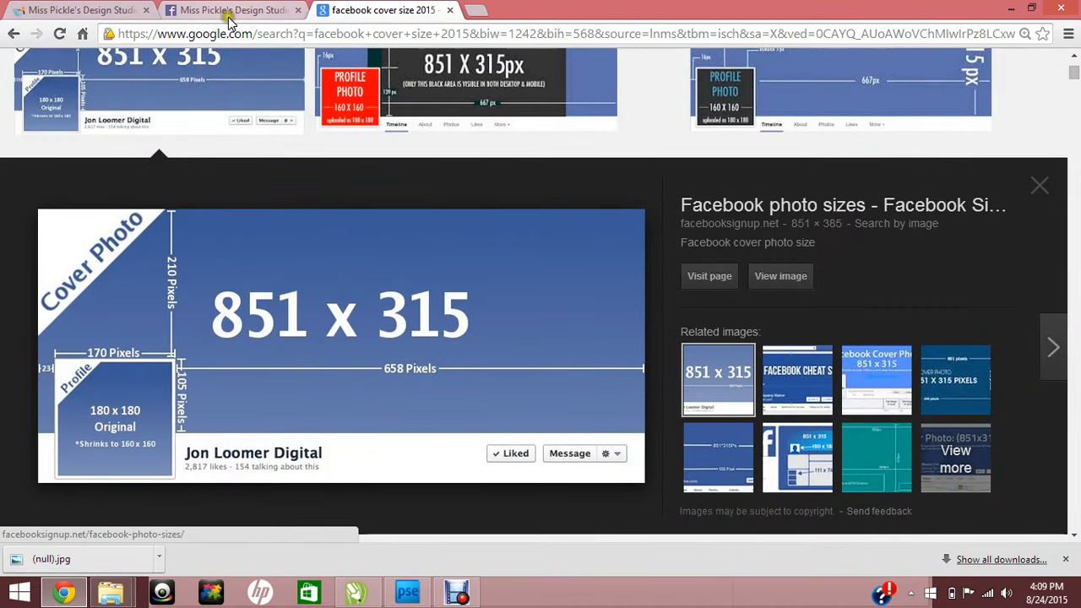
{"action": "left_click", "coordinate": [228, 15]}
{"action": "left_click", "coordinate": [407, 593]}
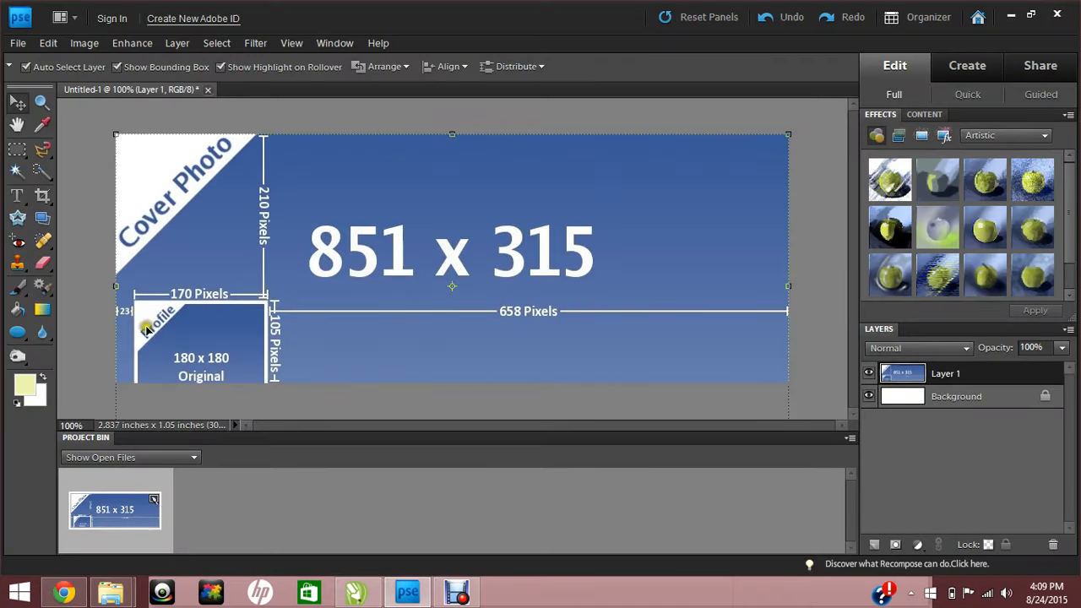
Draw a pale yellow rectangle across the full width of the template's lower edge and hide the stray Shape 1 layer.
{"action": "left_click", "coordinate": [25, 338]}
{"action": "right_click", "coordinate": [27, 342]}
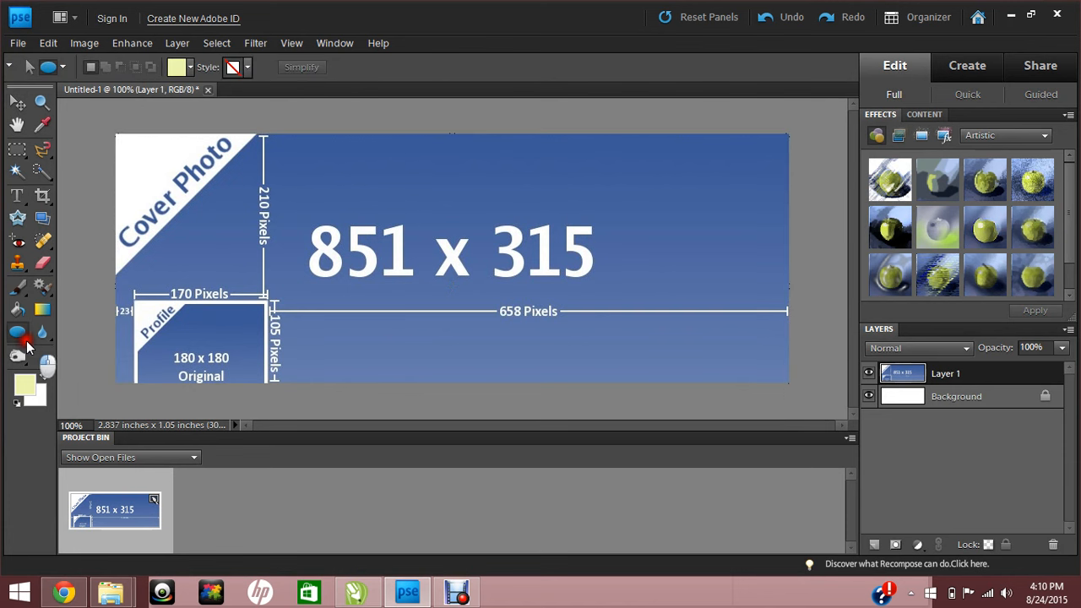
{"action": "left_click", "coordinate": [74, 340]}
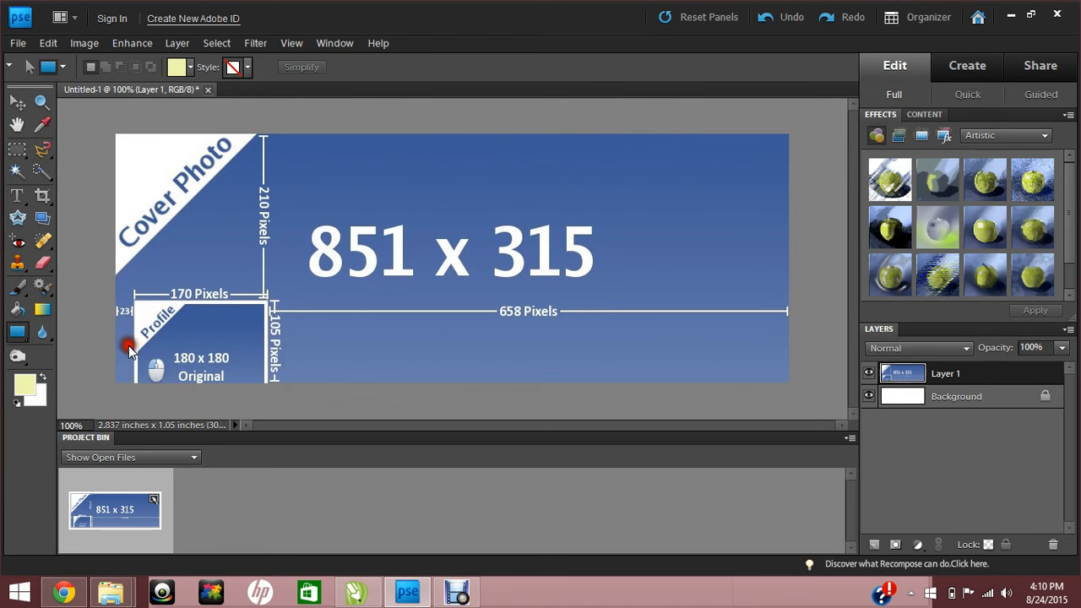
{"action": "left_click_drag", "start_coordinate": [108, 342], "coordinate": [808, 392]}
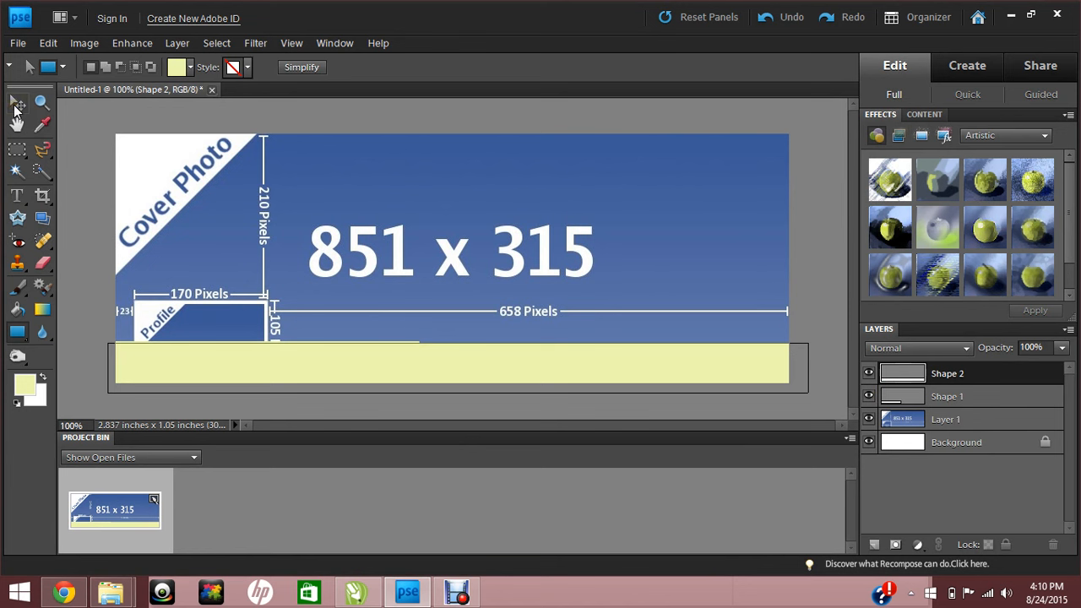
{"action": "left_click", "coordinate": [16, 107]}
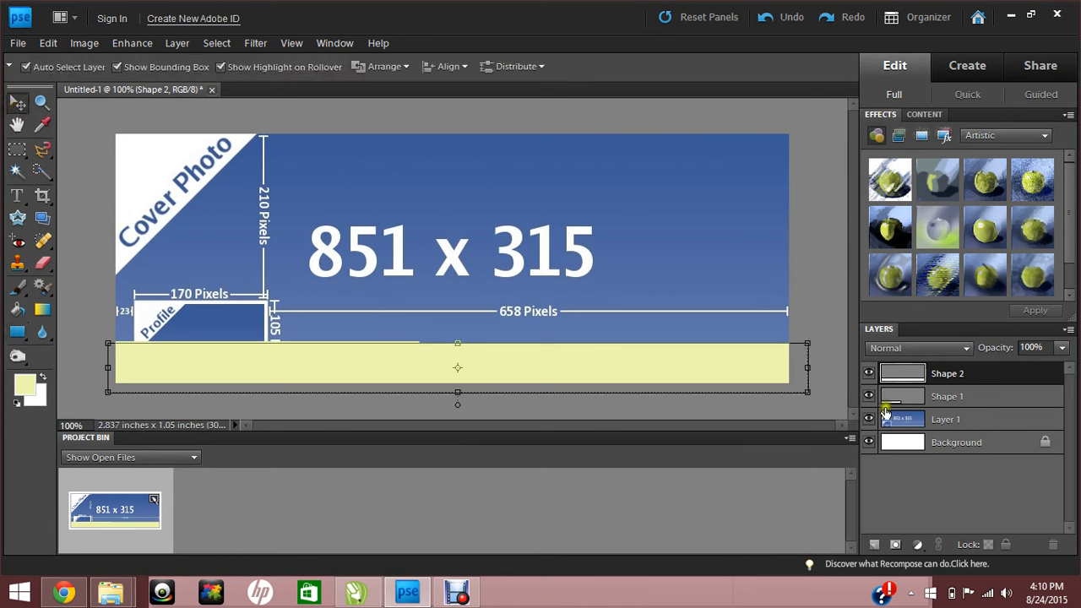
{"action": "left_click", "coordinate": [871, 401]}
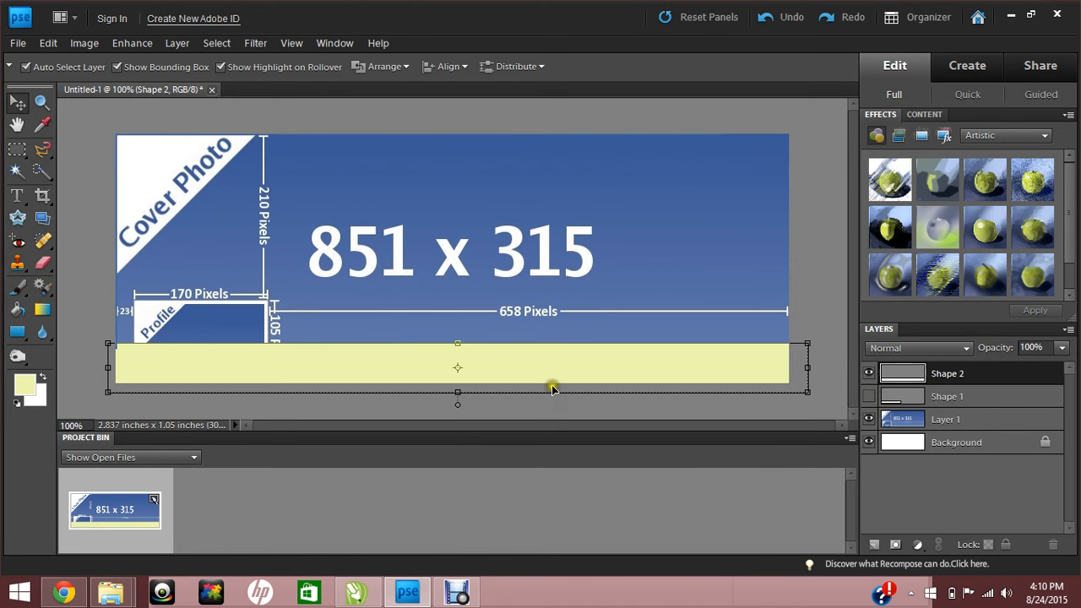
Draw a pale yellow rectangle covering the template's profile picture area, extending past the canvas's lower edge.
{"action": "left_click", "coordinate": [17, 331]}
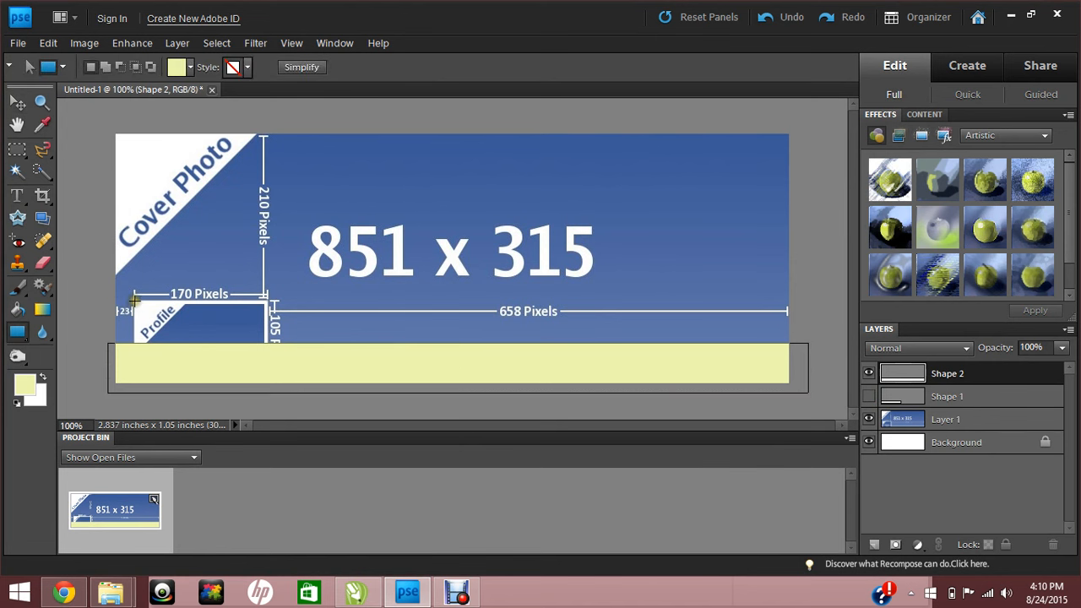
{"action": "left_click_drag", "start_coordinate": [134, 301], "coordinate": [266, 409]}
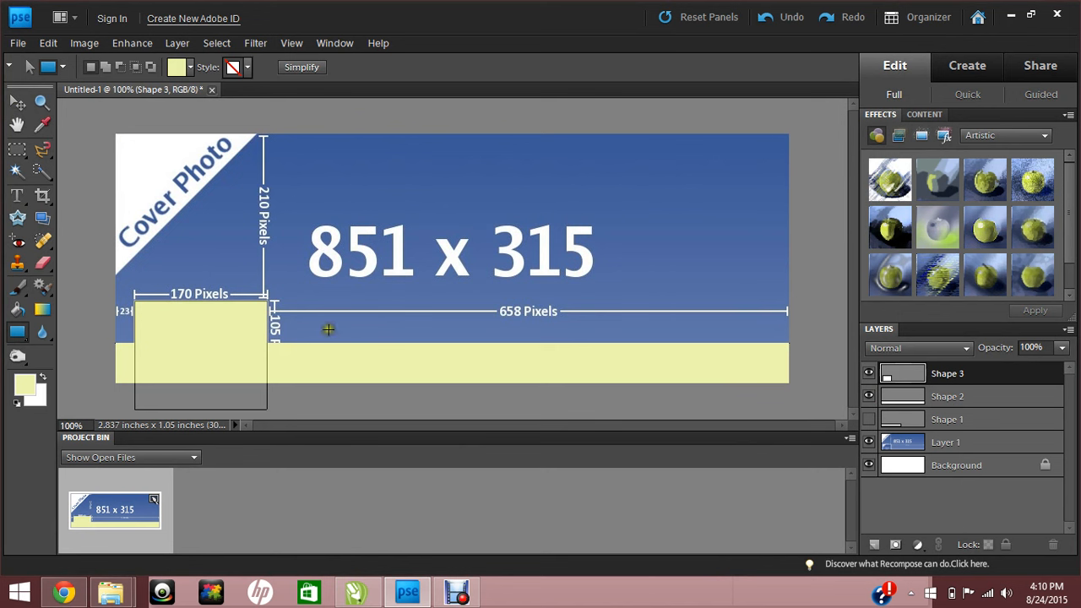
{"action": "left_click", "coordinate": [17, 103]}
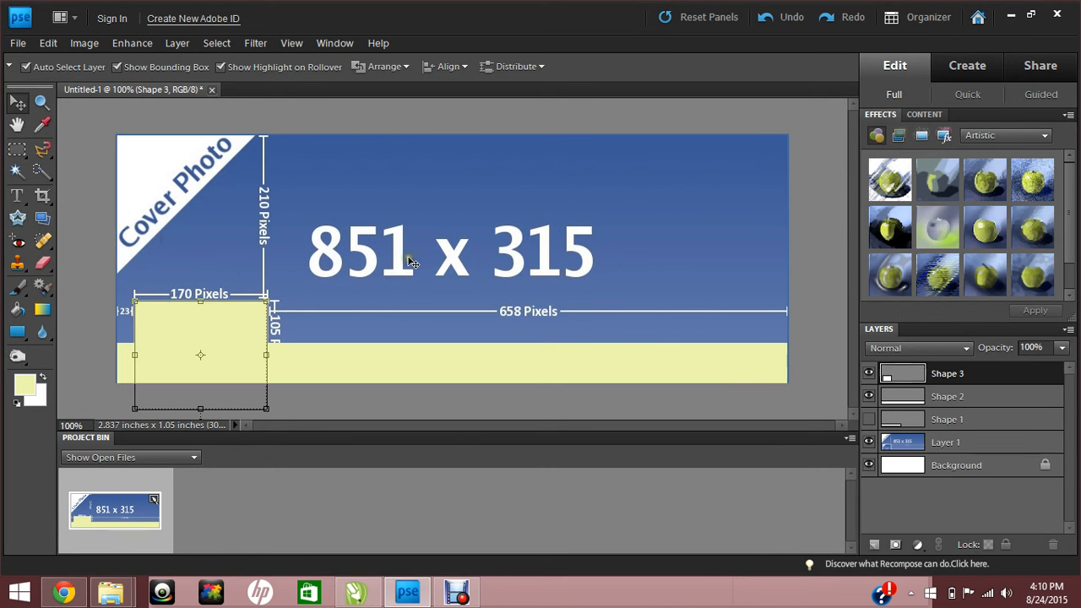
{"action": "left_click", "coordinate": [425, 325]}
{"action": "left_click", "coordinate": [440, 321]}
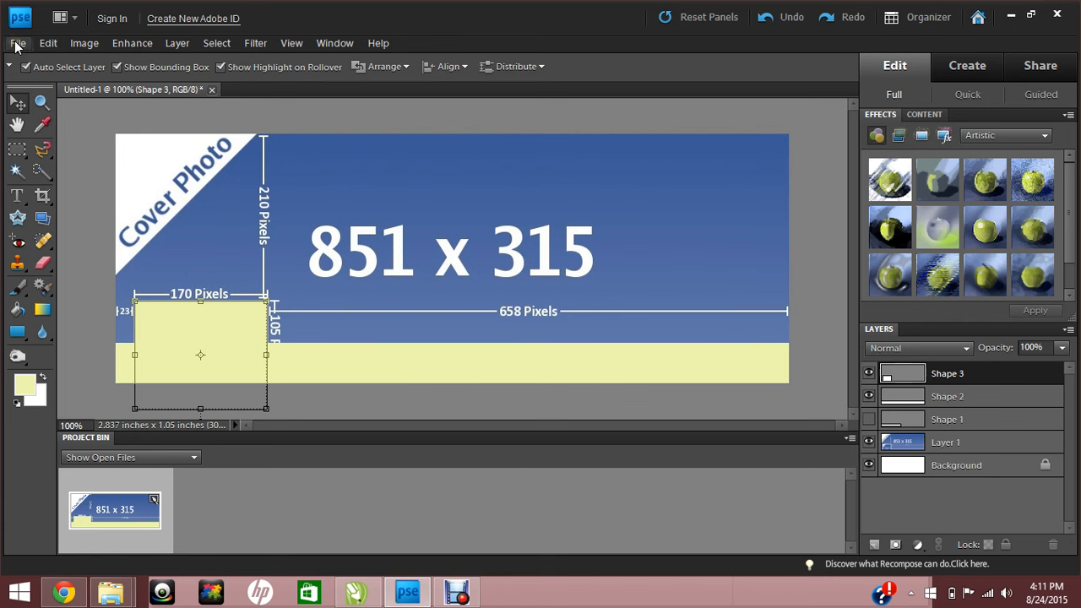
Add a new layer directly above the template layer and fill it with light blue b9d3d9.
{"action": "left_click", "coordinate": [481, 247]}
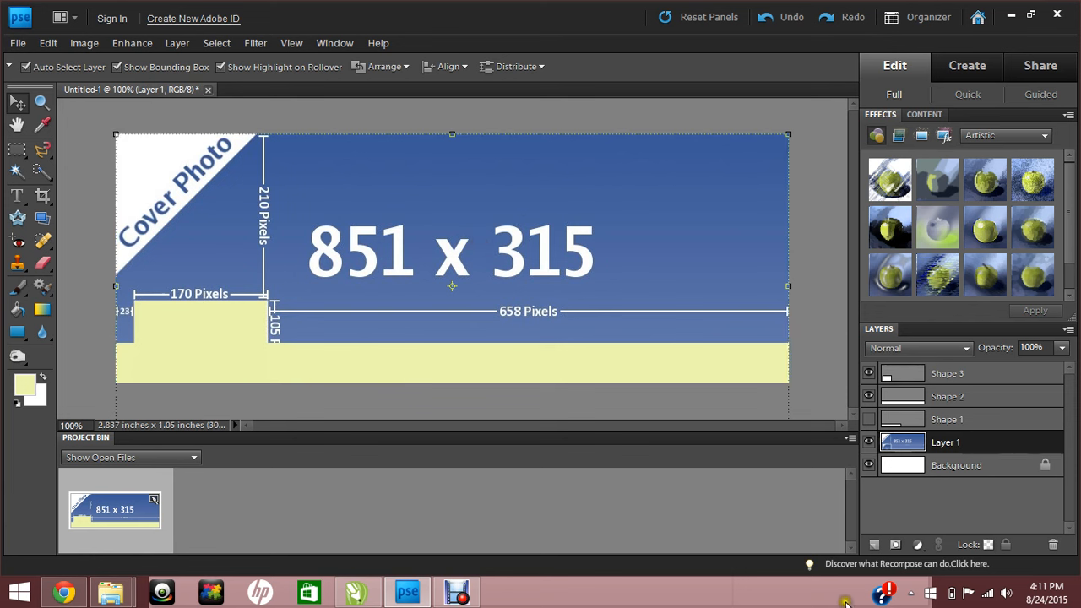
{"action": "left_click", "coordinate": [875, 546]}
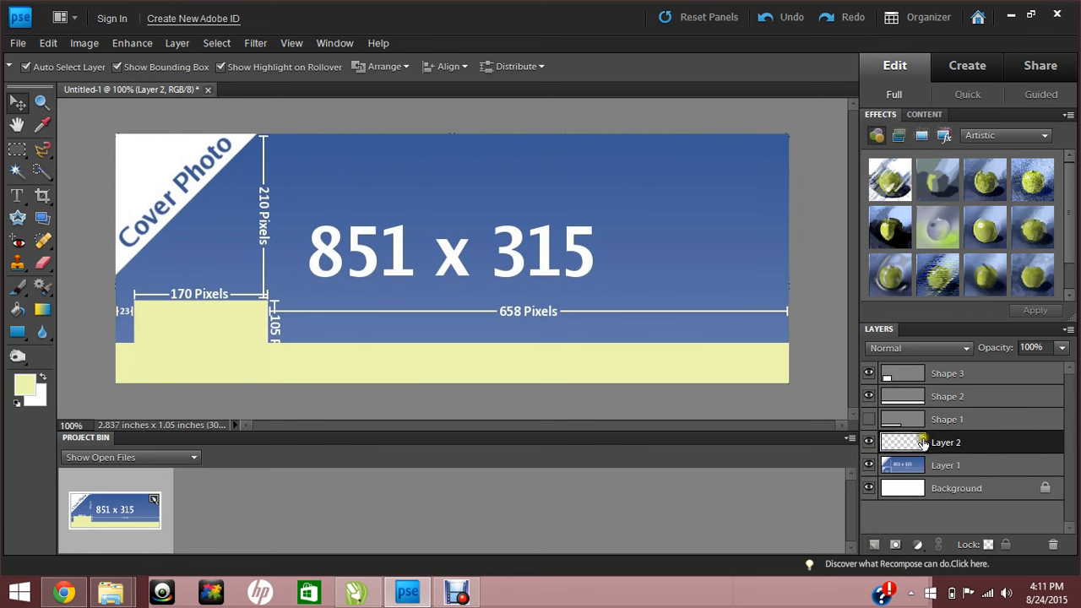
{"action": "left_click", "coordinate": [25, 387]}
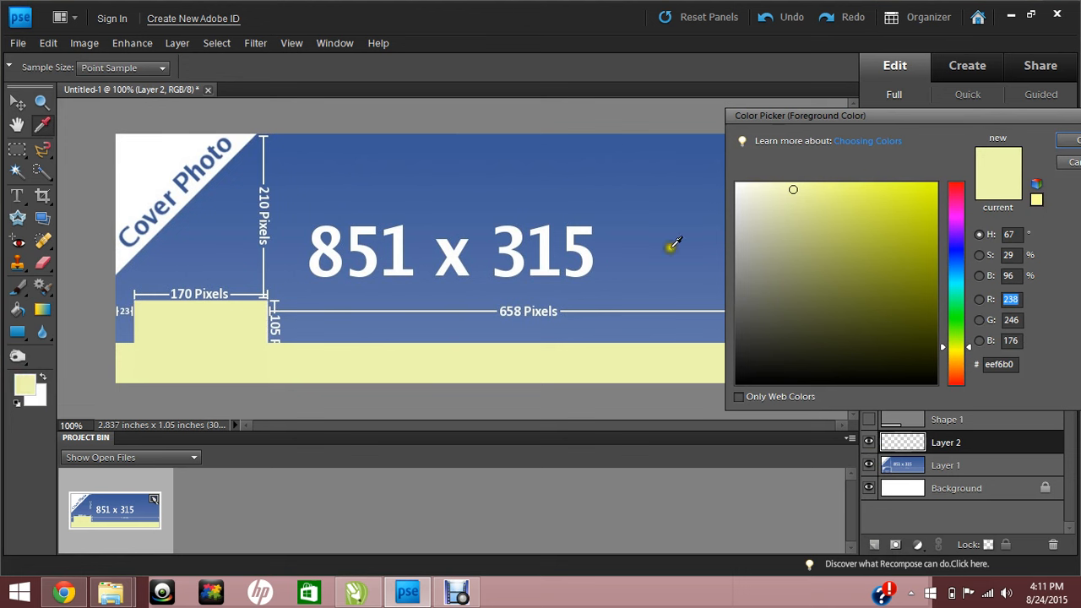
{"action": "left_click", "coordinate": [958, 276]}
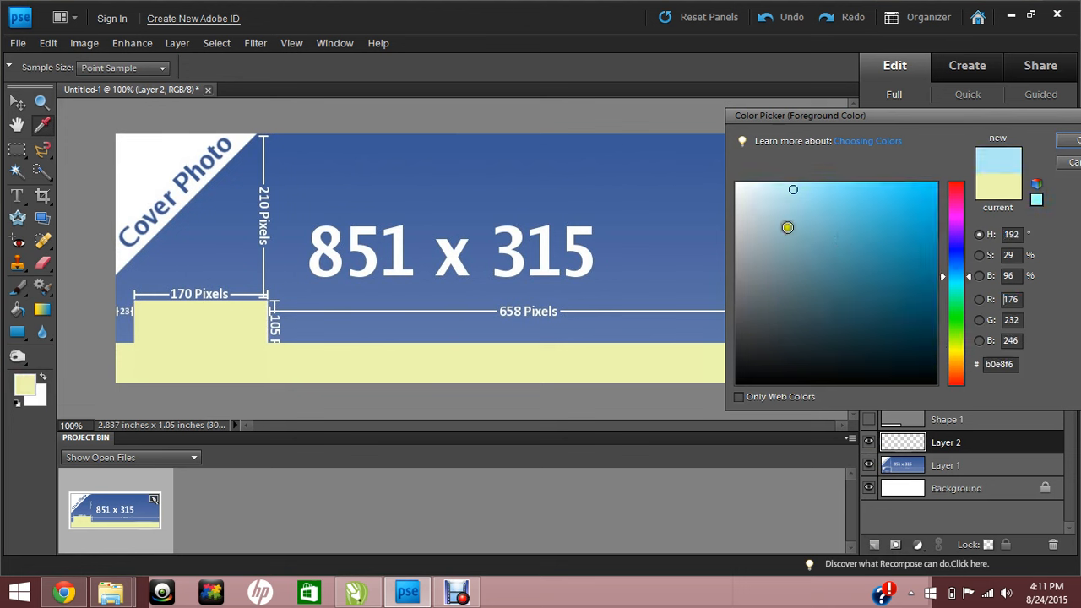
{"action": "left_click", "coordinate": [781, 218]}
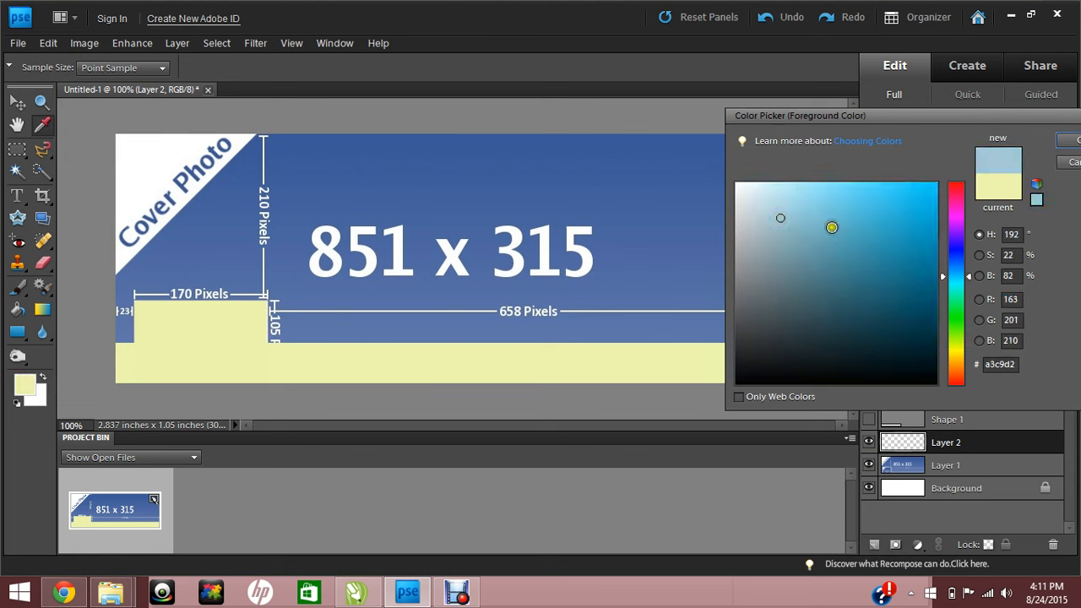
{"action": "left_click", "coordinate": [766, 212]}
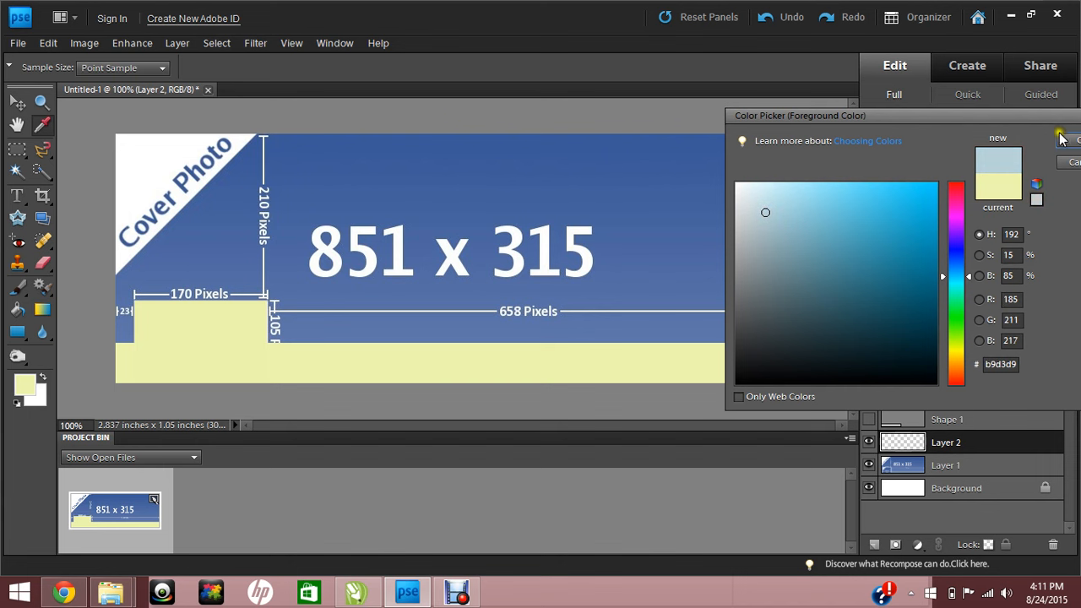
{"action": "left_click_drag", "start_coordinate": [1029, 115], "coordinate": [958, 120]}
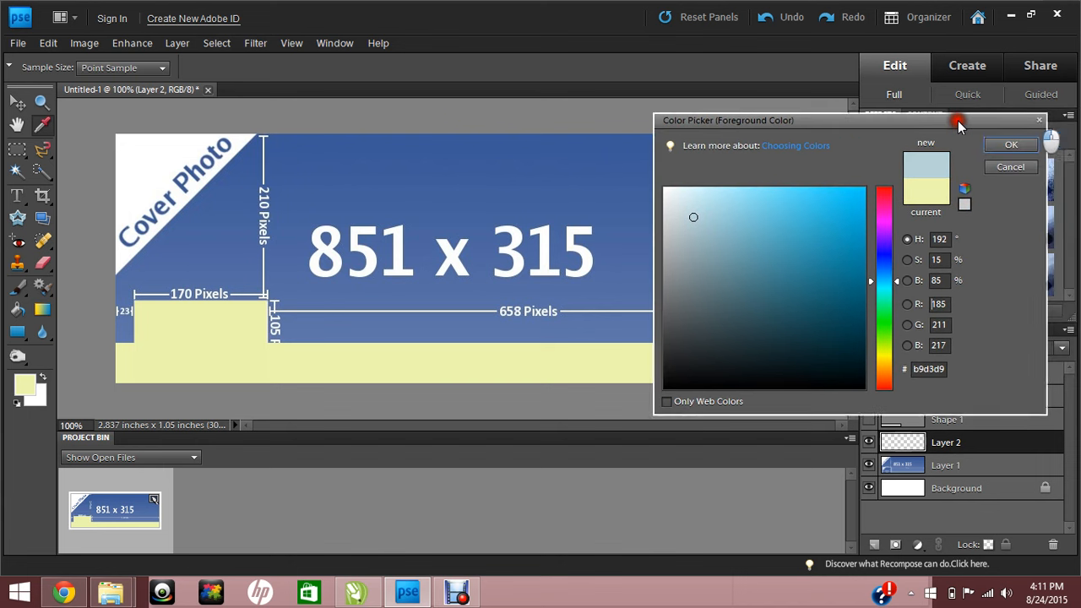
{"action": "left_click", "coordinate": [997, 148]}
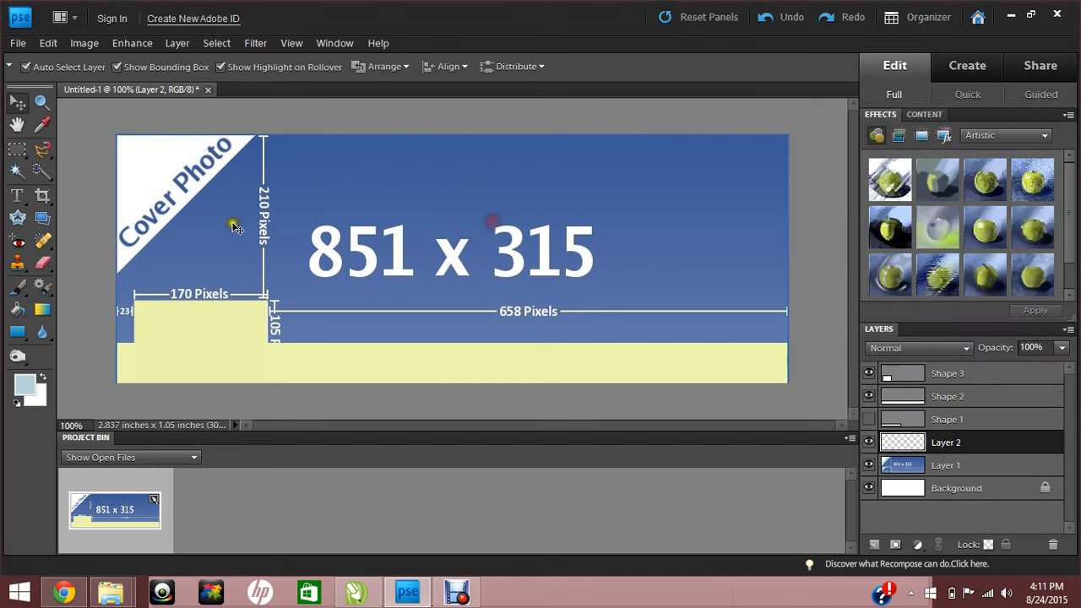
{"action": "key", "text": "k"}
{"action": "left_click", "coordinate": [182, 236]}
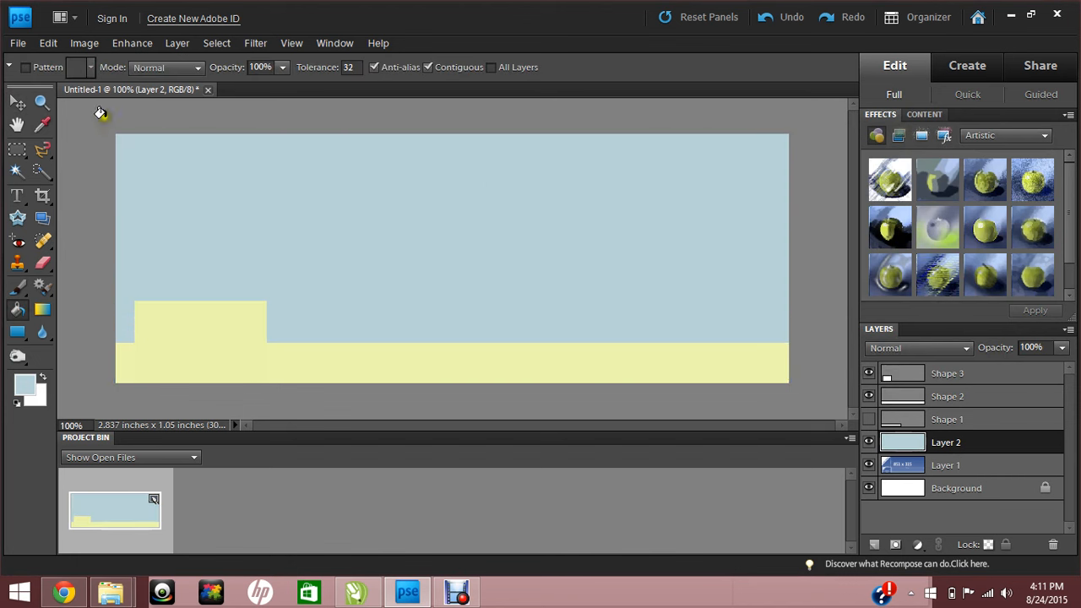
Check the cover photo on the Facebook page in the browser and return to Photoshop Elements.
{"action": "left_click", "coordinate": [16, 102]}
{"action": "left_click", "coordinate": [72, 129]}
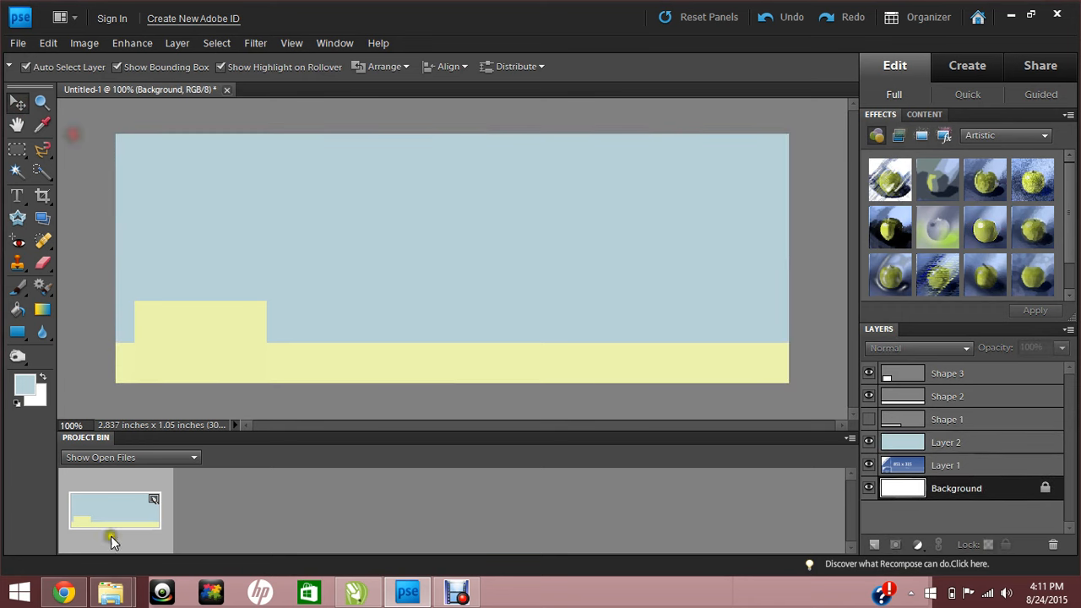
{"action": "left_click", "coordinate": [63, 590]}
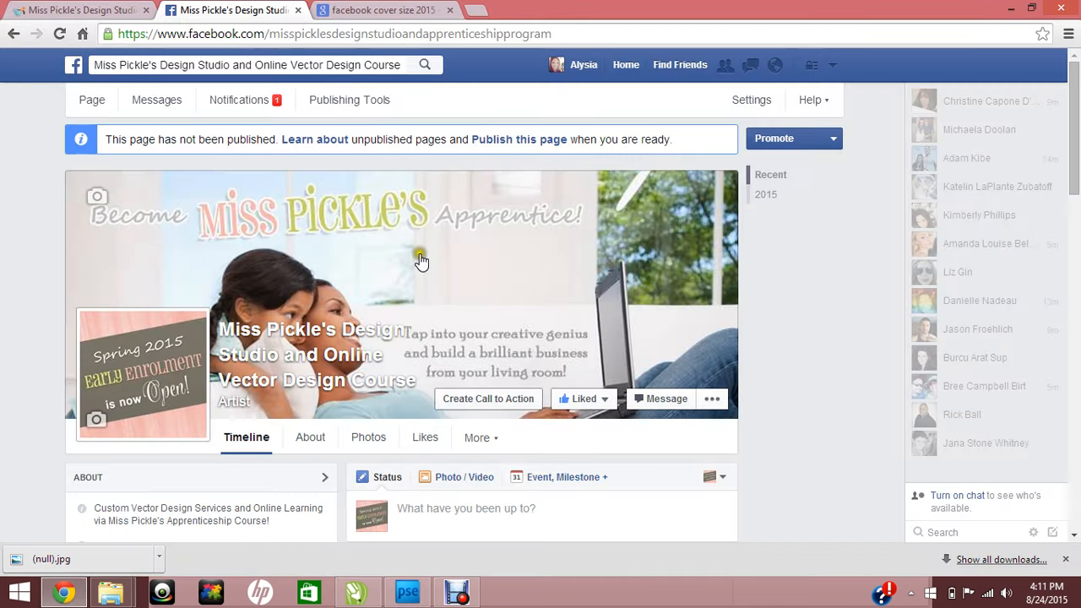
{"action": "left_click", "coordinate": [405, 599]}
Place page 1 of the characterwithcakes PDF from the christine-bake-a-licious folder above the light blue layer.
{"action": "left_click", "coordinate": [288, 184]}
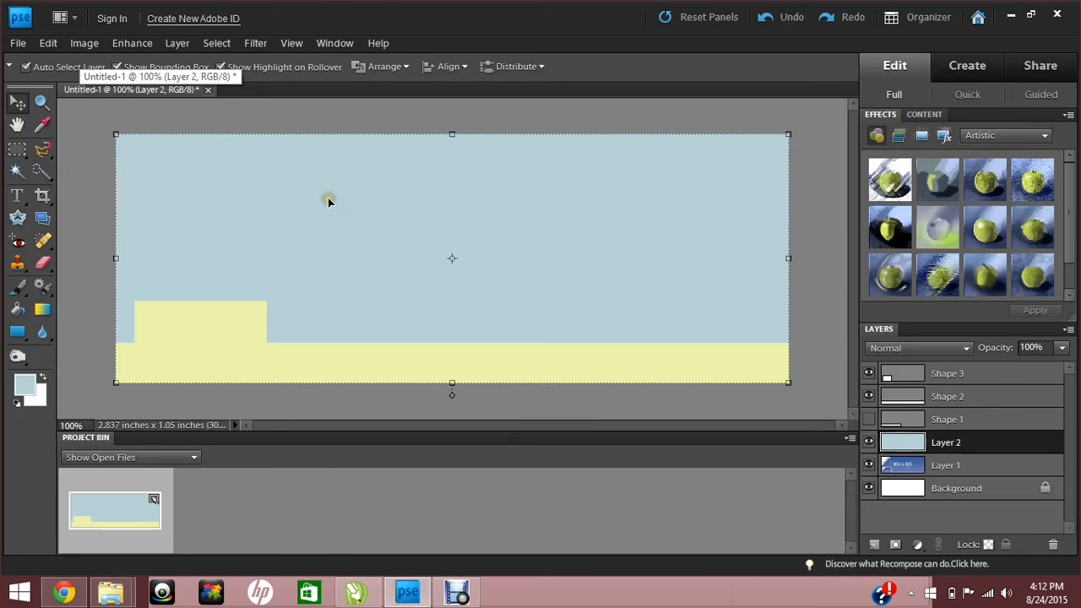
{"action": "left_click", "coordinate": [17, 43]}
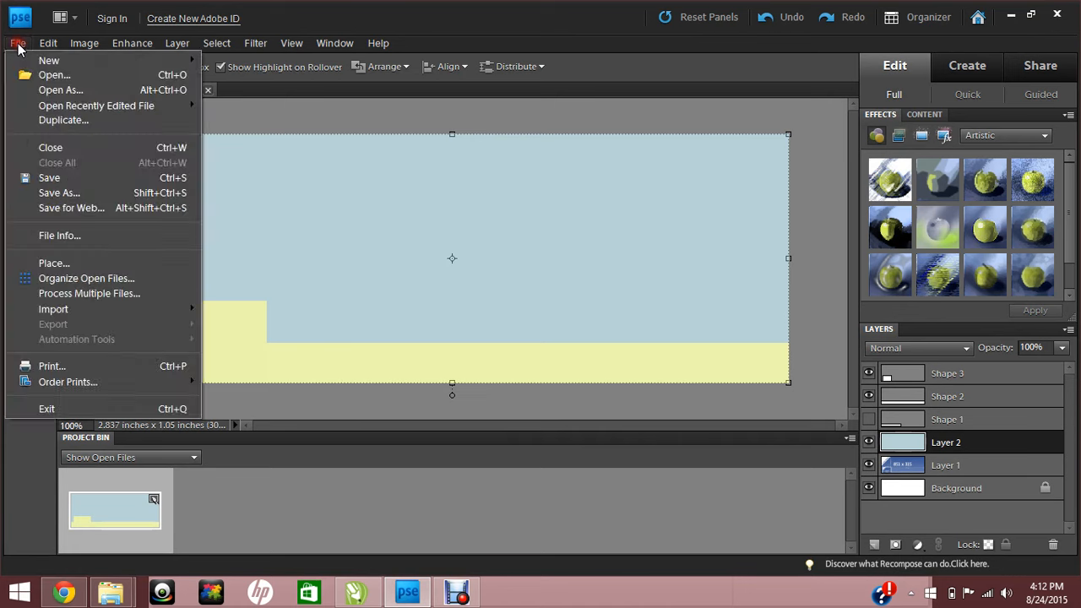
{"action": "left_click", "coordinate": [71, 268]}
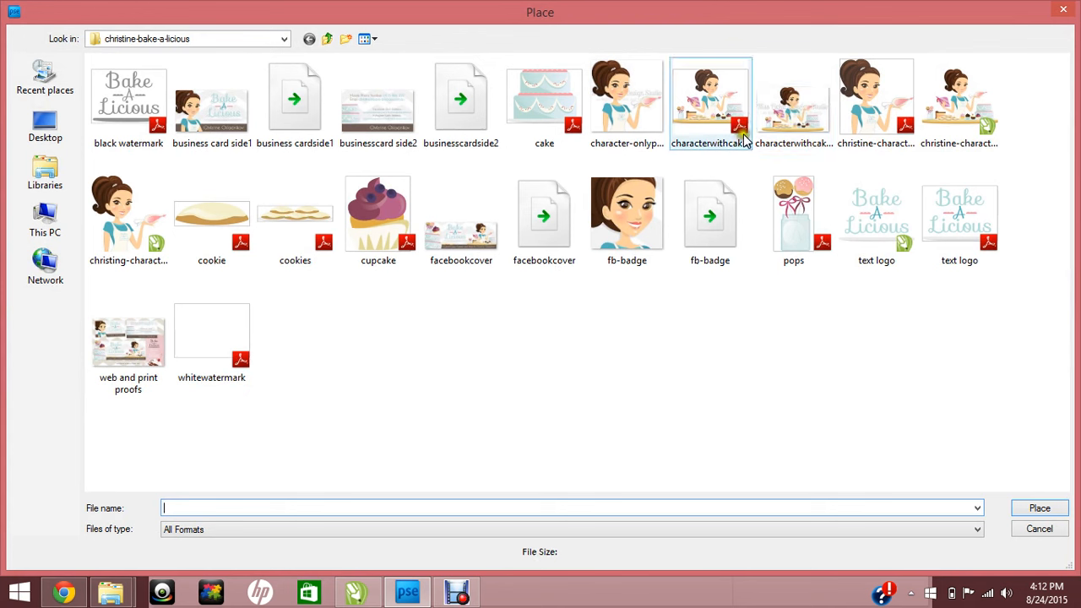
{"action": "left_click", "coordinate": [688, 150]}
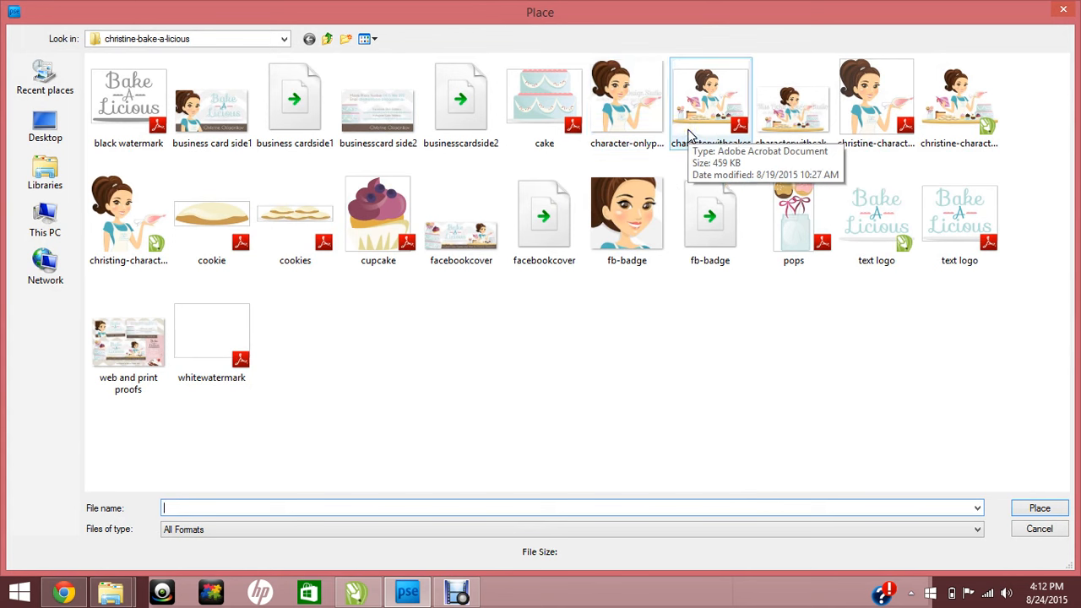
{"action": "left_click", "coordinate": [739, 133]}
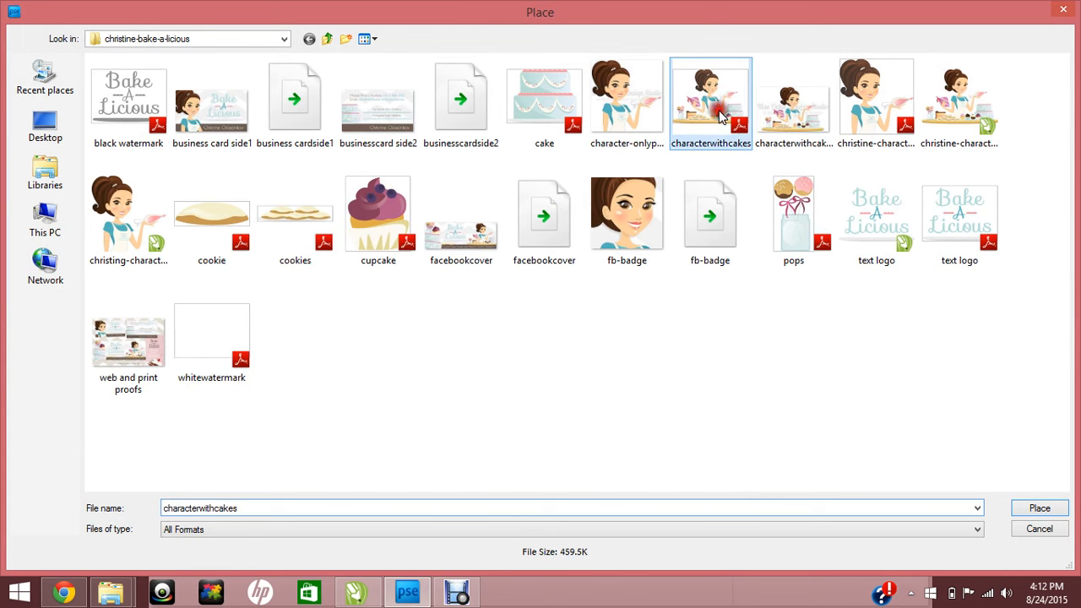
{"action": "left_click", "coordinate": [1035, 510]}
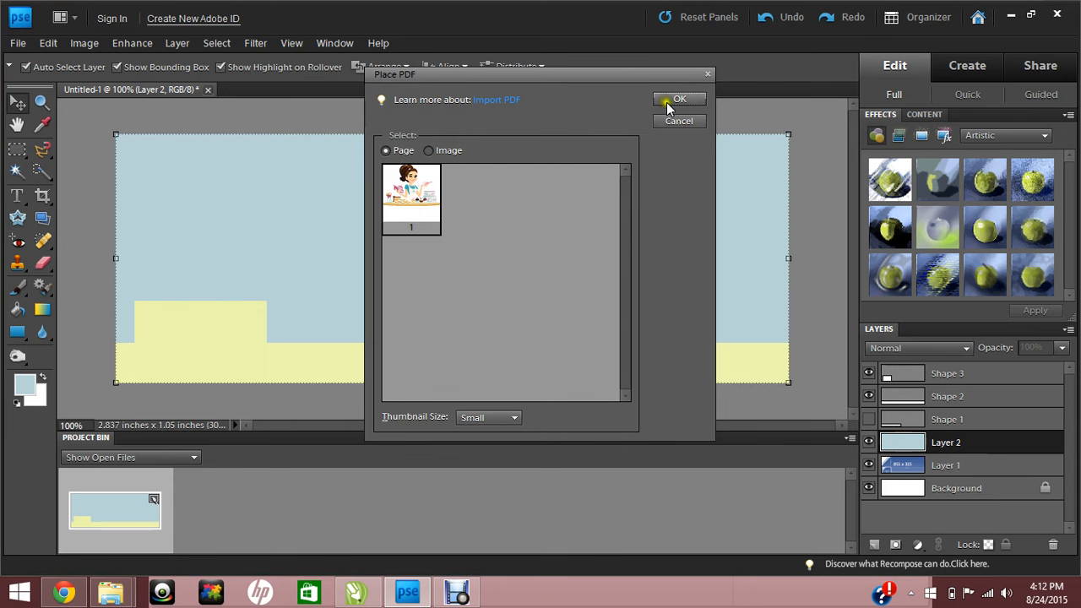
{"action": "left_click", "coordinate": [667, 100]}
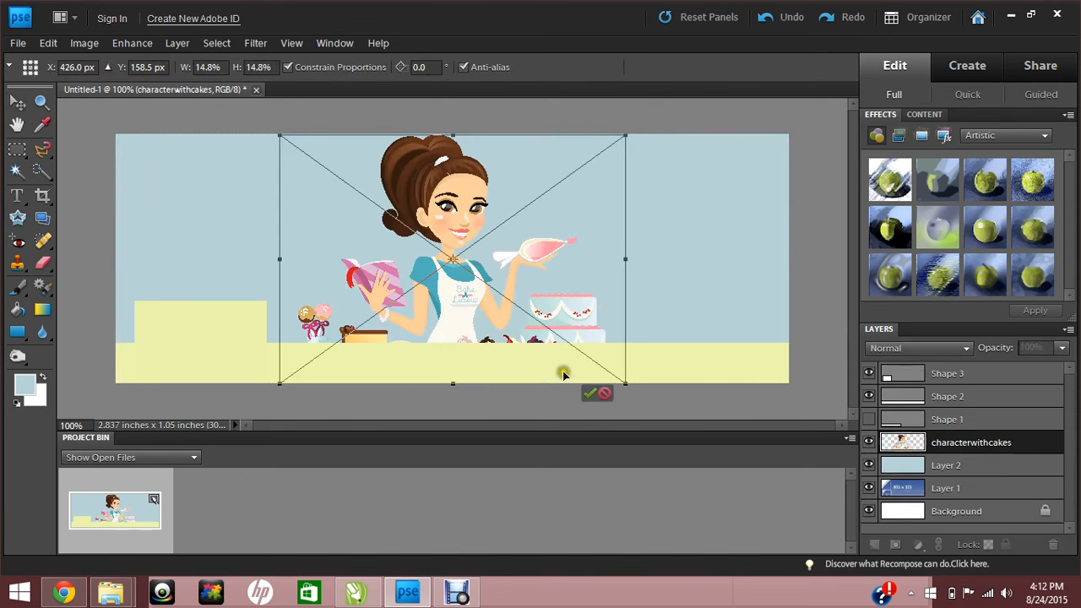
Scale the placed character artwork to 15.5% and position it against the cover's right edge at about X 622 px, Y 150 px.
{"action": "left_click_drag", "start_coordinate": [455, 288], "coordinate": [469, 252]}
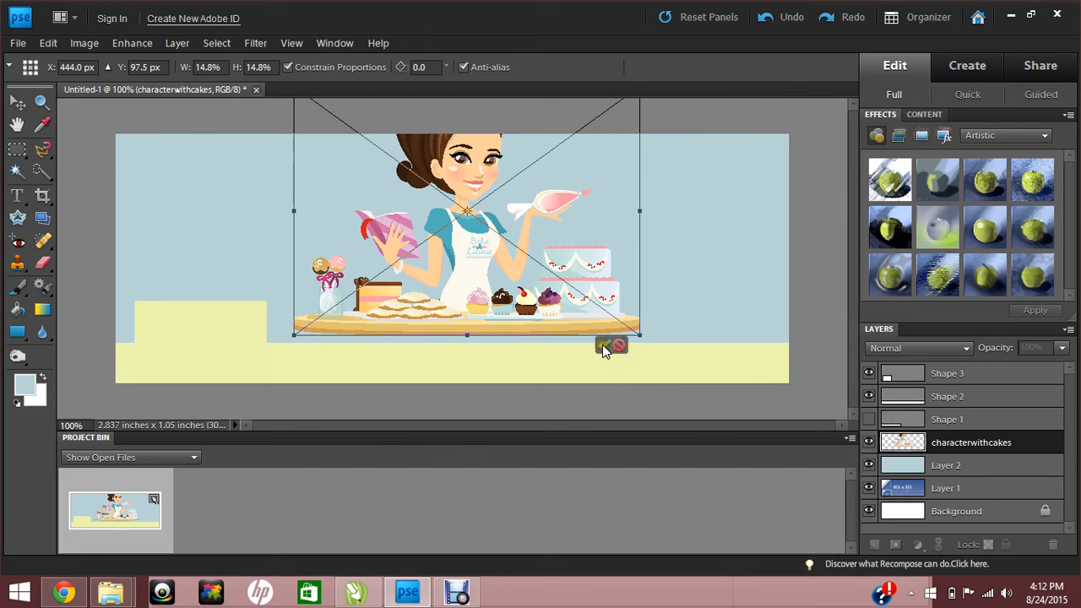
{"action": "left_click_drag", "start_coordinate": [642, 336], "coordinate": [714, 394]}
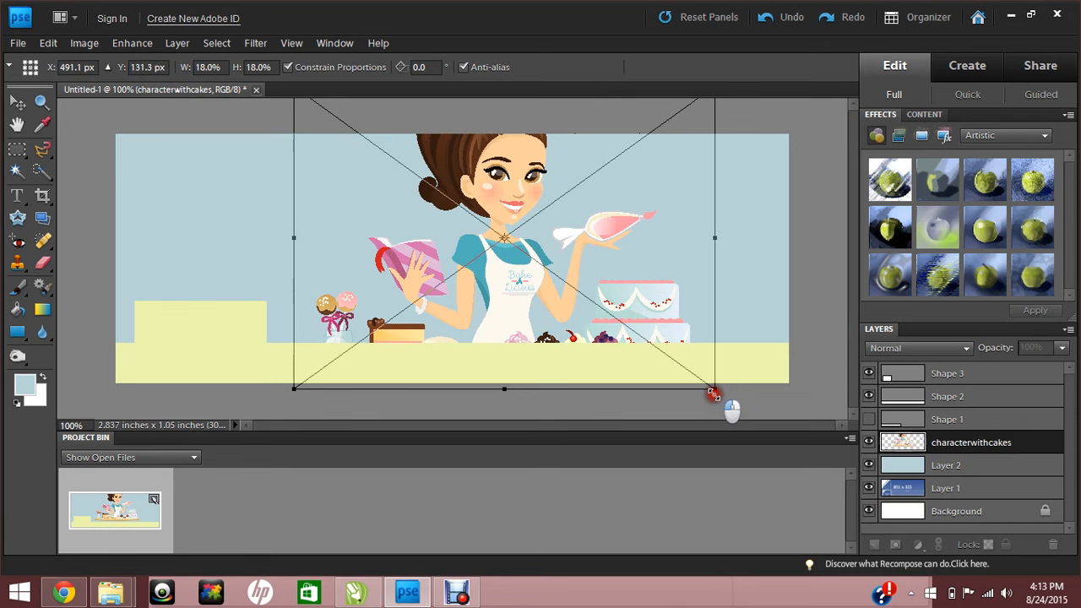
{"action": "left_click_drag", "start_coordinate": [713, 393], "coordinate": [657, 346]}
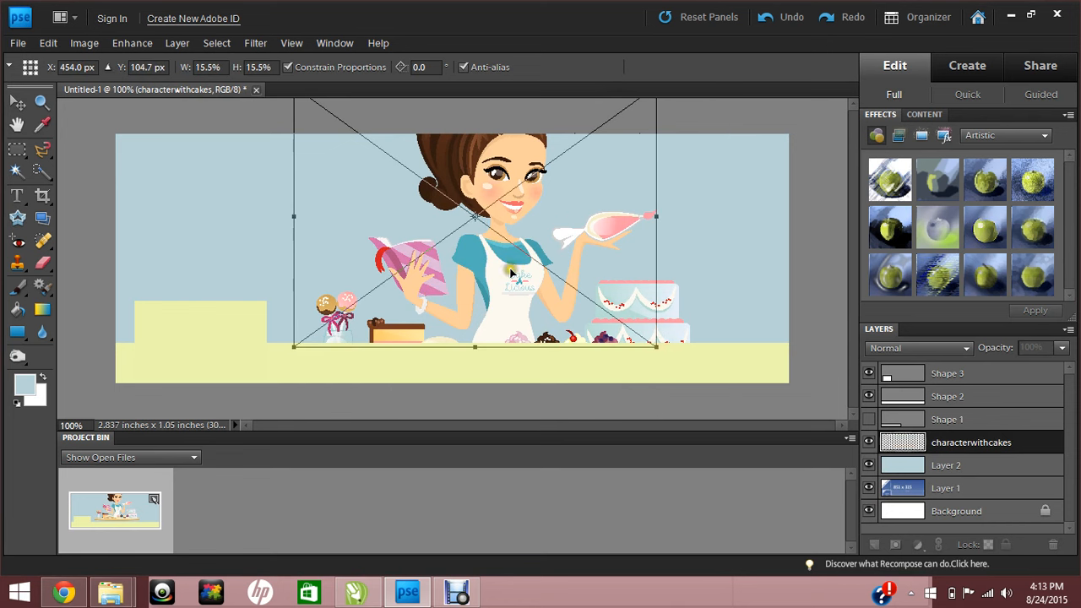
{"action": "left_click", "coordinate": [484, 252]}
{"action": "left_click_drag", "start_coordinate": [574, 276], "coordinate": [613, 288]}
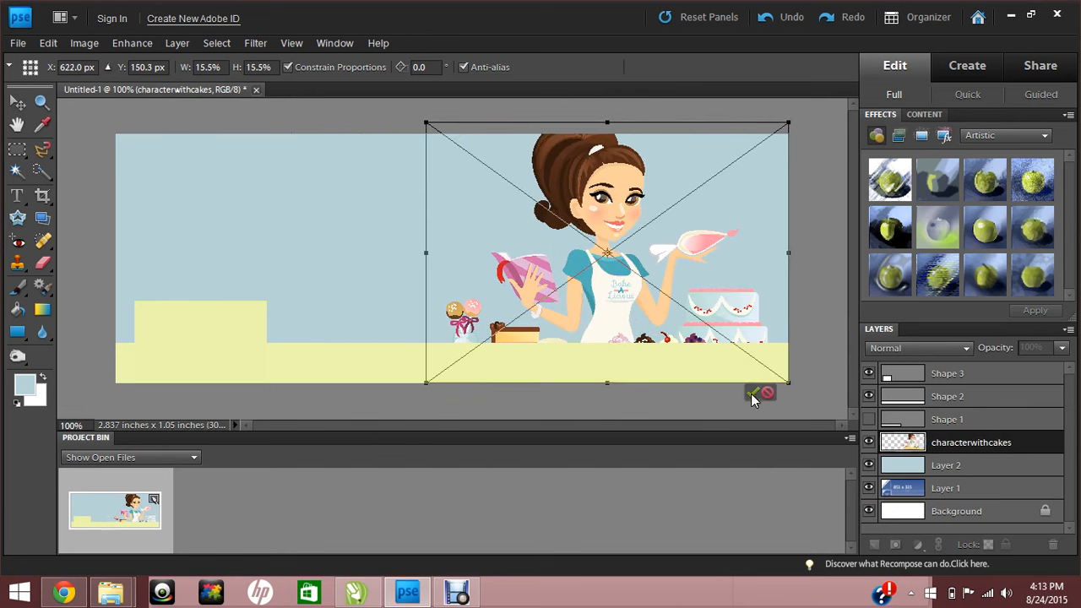
{"action": "left_click", "coordinate": [751, 393]}
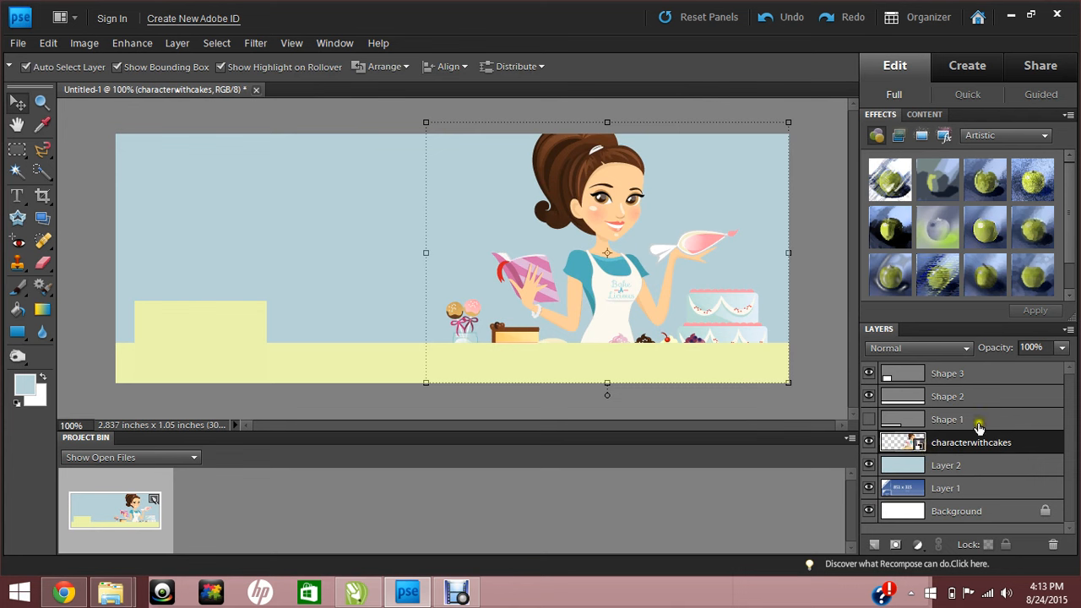
Compare the layout's bottom band with the buttons over the cover photo on the Facebook page and return to Photoshop Elements.
{"action": "left_click", "coordinate": [737, 376]}
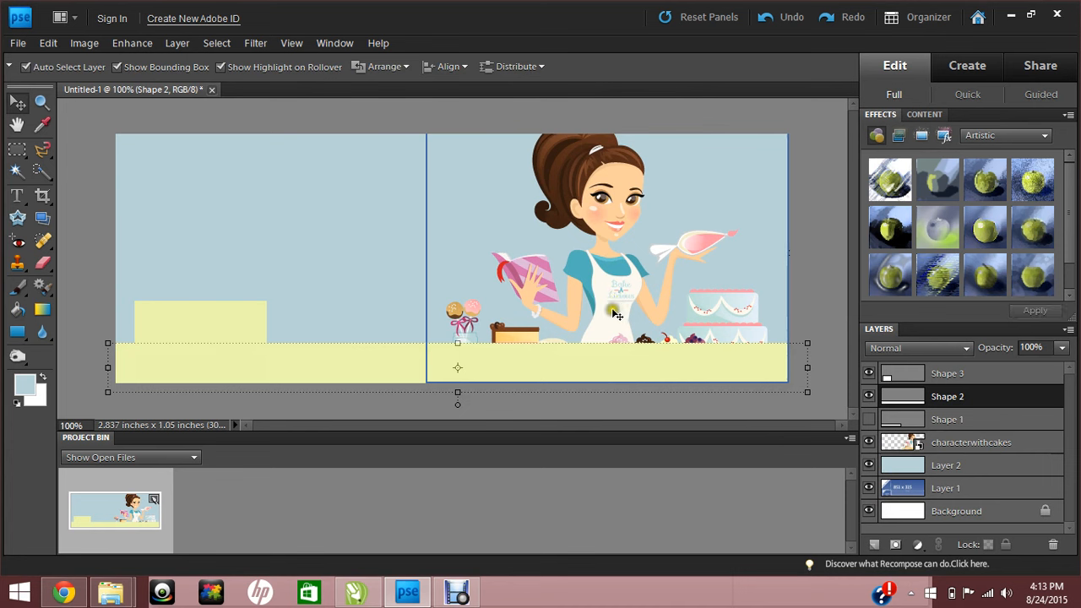
{"action": "left_click", "coordinate": [391, 351]}
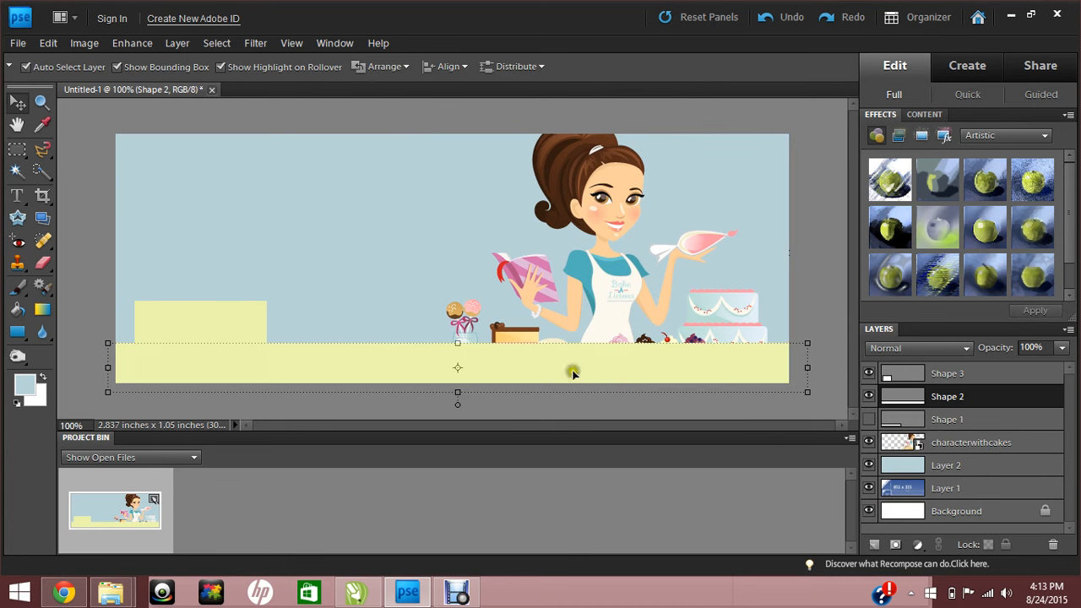
{"action": "left_click", "coordinate": [63, 593]}
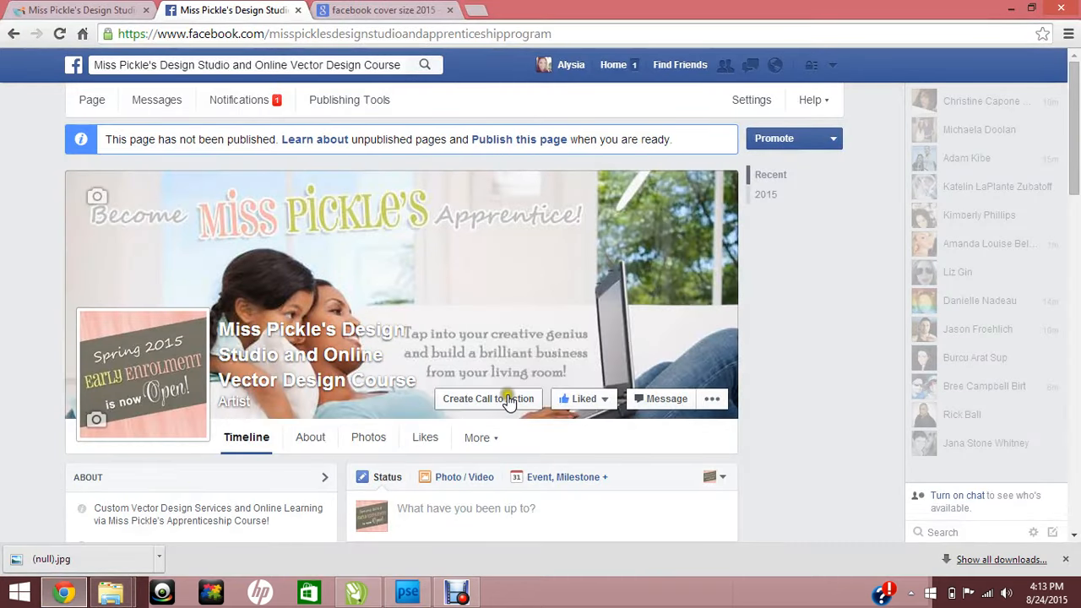
{"action": "left_click", "coordinate": [614, 321]}
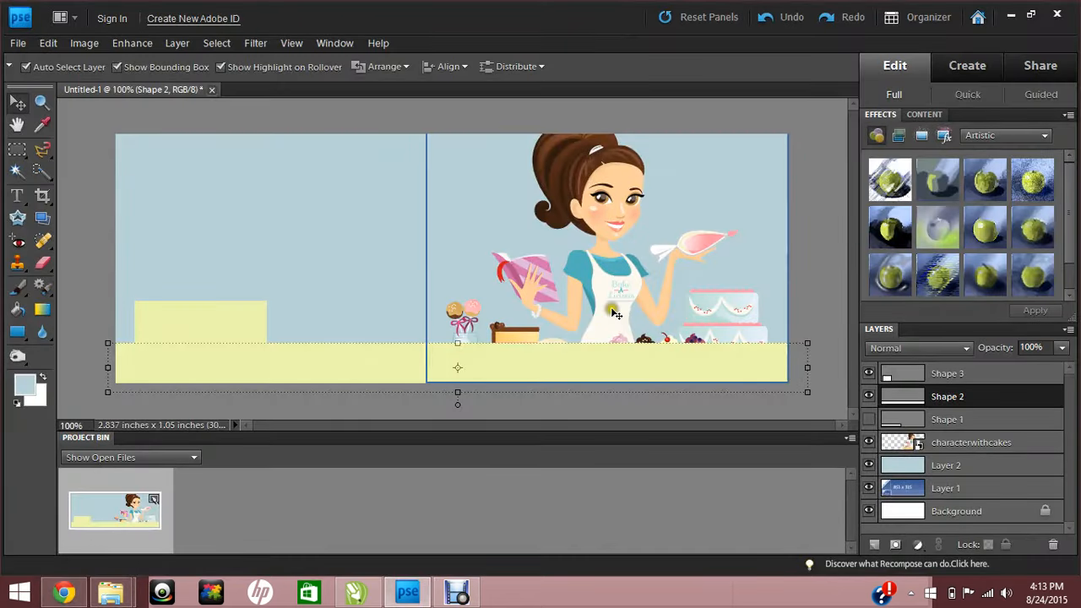
Move the characterwithcakes layer directly above the Shape 2 layer, in front of the bottom band.
{"action": "left_click", "coordinate": [615, 314]}
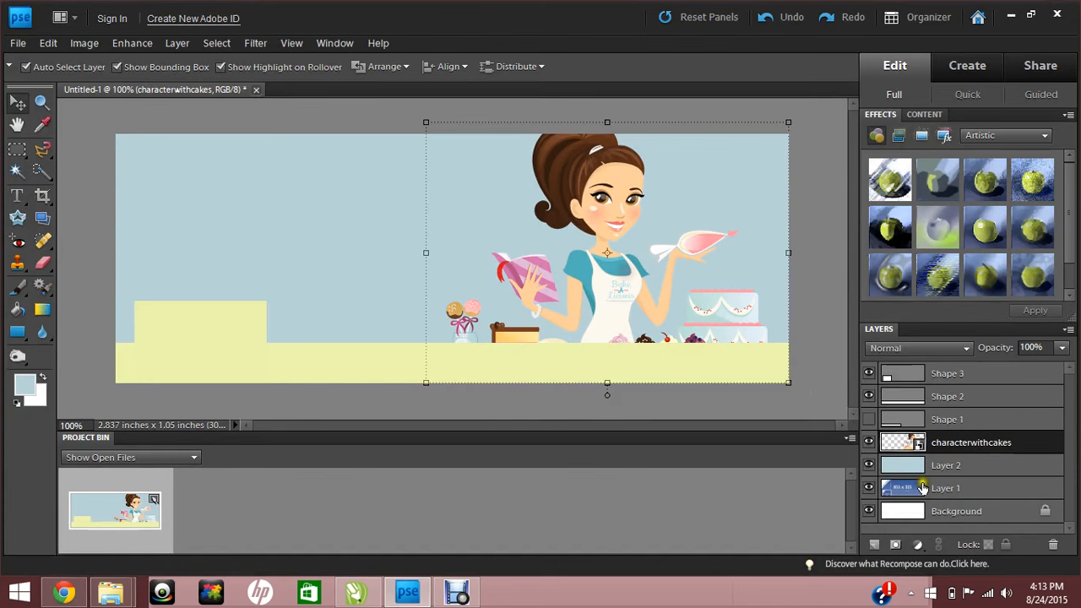
{"action": "left_click_drag", "start_coordinate": [955, 448], "coordinate": [953, 387]}
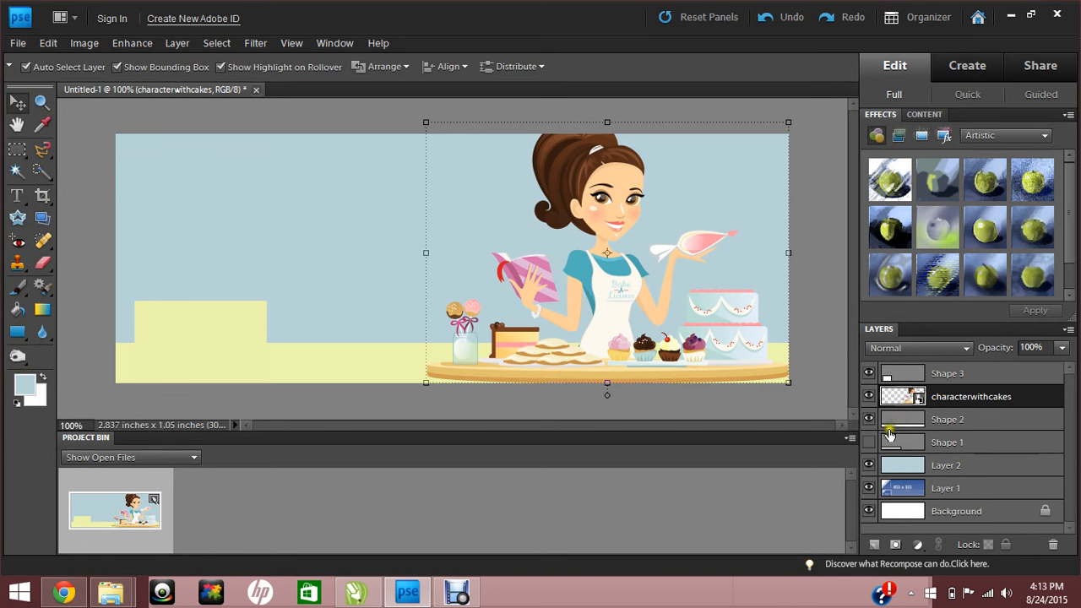
{"action": "left_click", "coordinate": [870, 439]}
Nudge the character artwork down by about 10 px.
{"action": "key", "text": "Down"}
{"action": "key", "text": "Down"}
{"action": "key", "text": "Down"}
{"action": "key", "text": "Down"}
{"action": "key", "text": "Down"}
{"action": "key", "text": "Down"}
{"action": "key", "text": "Down"}
{"action": "key", "text": "Down"}
{"action": "key", "text": "Down"}
{"action": "key", "text": "Down"}
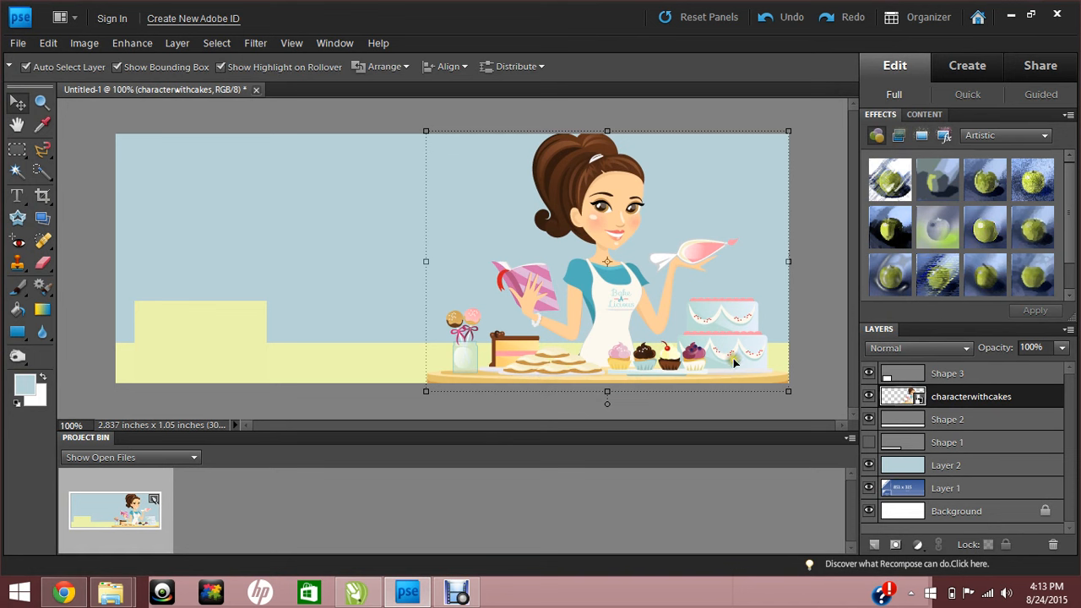
Scale the character artwork to 91.5% and position its tabletop over the bottom band's upper edge, running slightly past the cover's right edge.
{"action": "left_click_drag", "start_coordinate": [733, 358], "coordinate": [740, 320]}
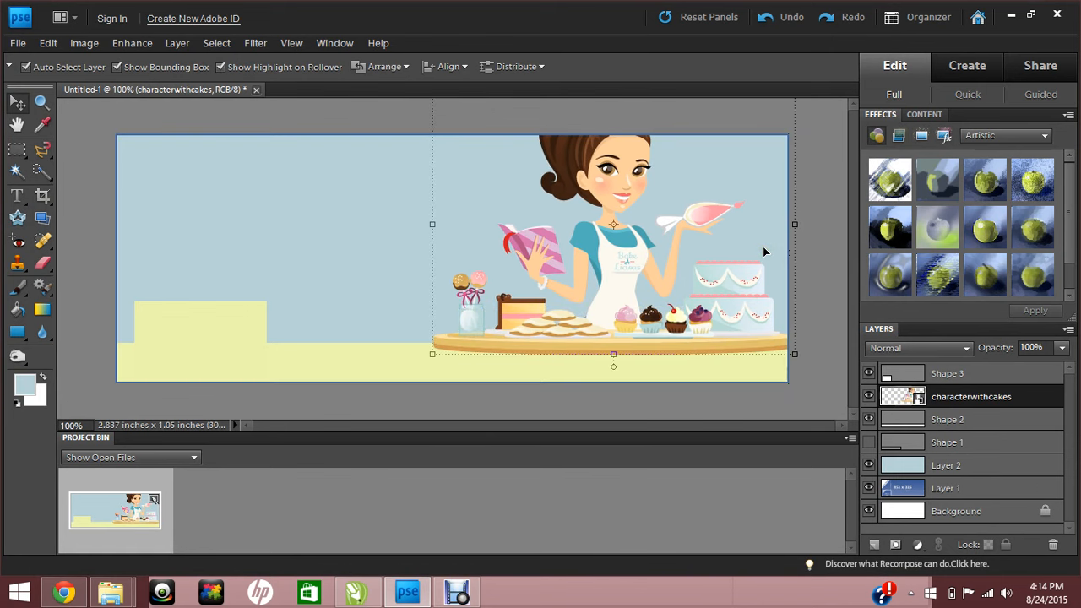
{"action": "key", "text": "ctrl+minus"}
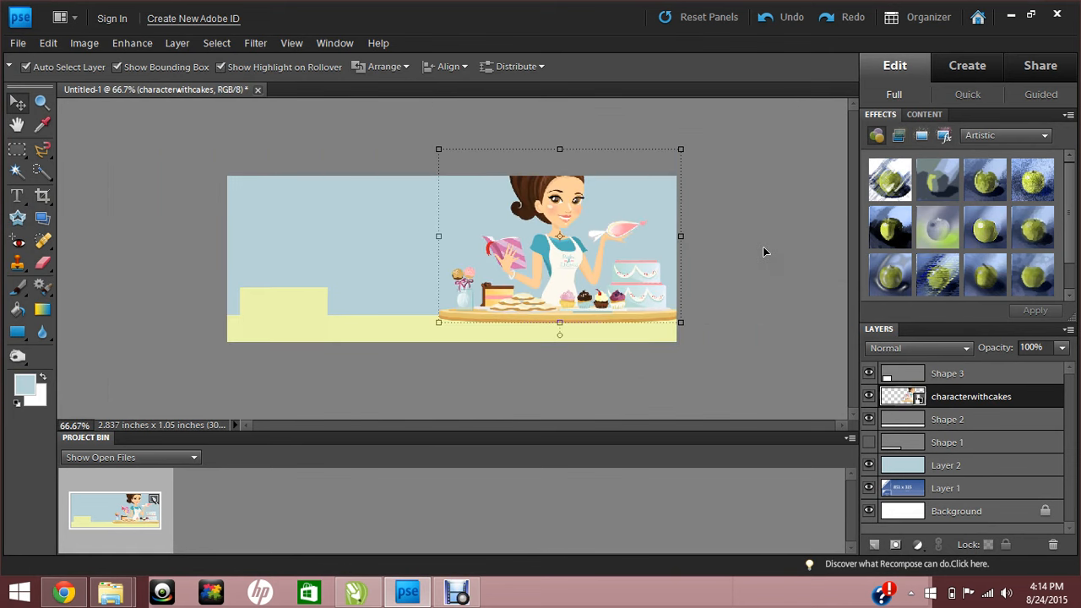
{"action": "left_click", "coordinate": [675, 162]}
{"action": "mouse_move", "coordinate": [675, 162]}
{"action": "left_mouse_down"}
{"action": "mouse_move", "coordinate": [645, 193]}
{"action": "mouse_move", "coordinate": [681, 167]}
{"action": "mouse_move", "coordinate": [669, 177]}
{"action": "left_mouse_up"}
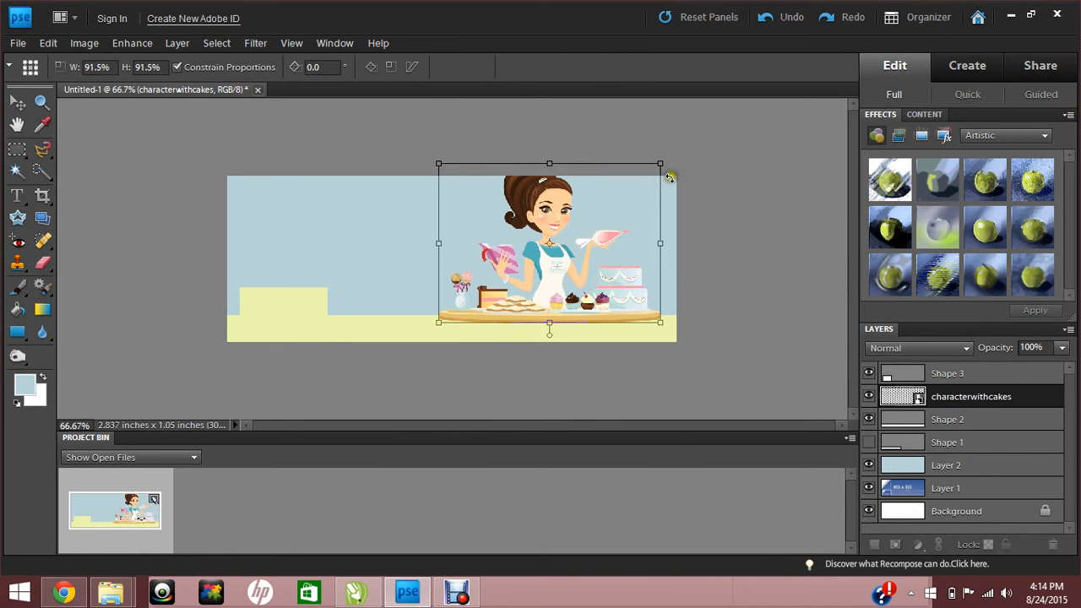
{"action": "left_click", "coordinate": [625, 333]}
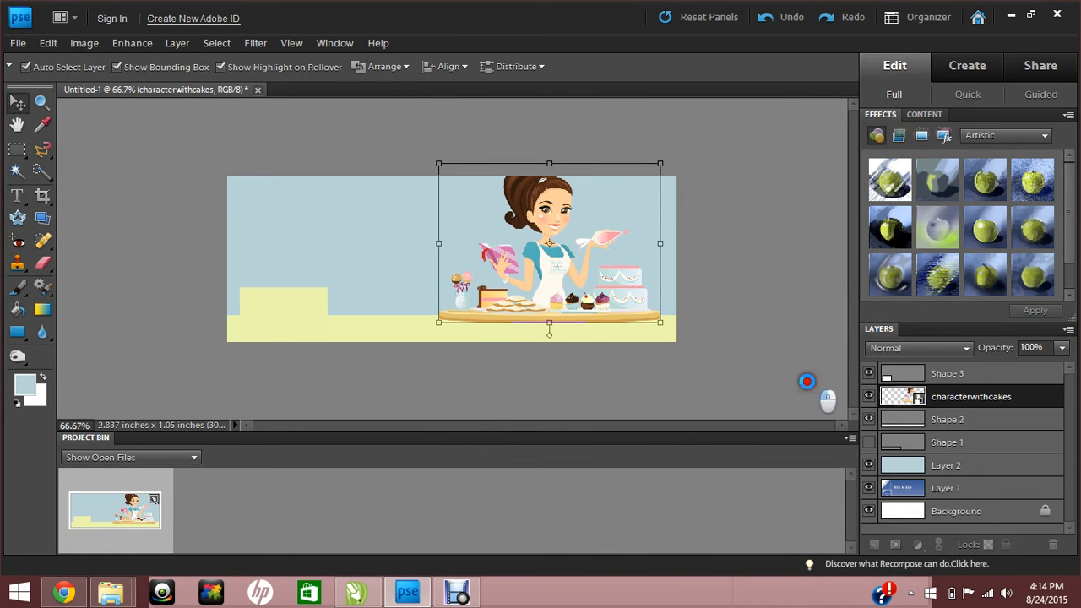
{"action": "scroll", "coordinate": [807, 382], "scroll_direction": "up", "scroll_amount": 1}
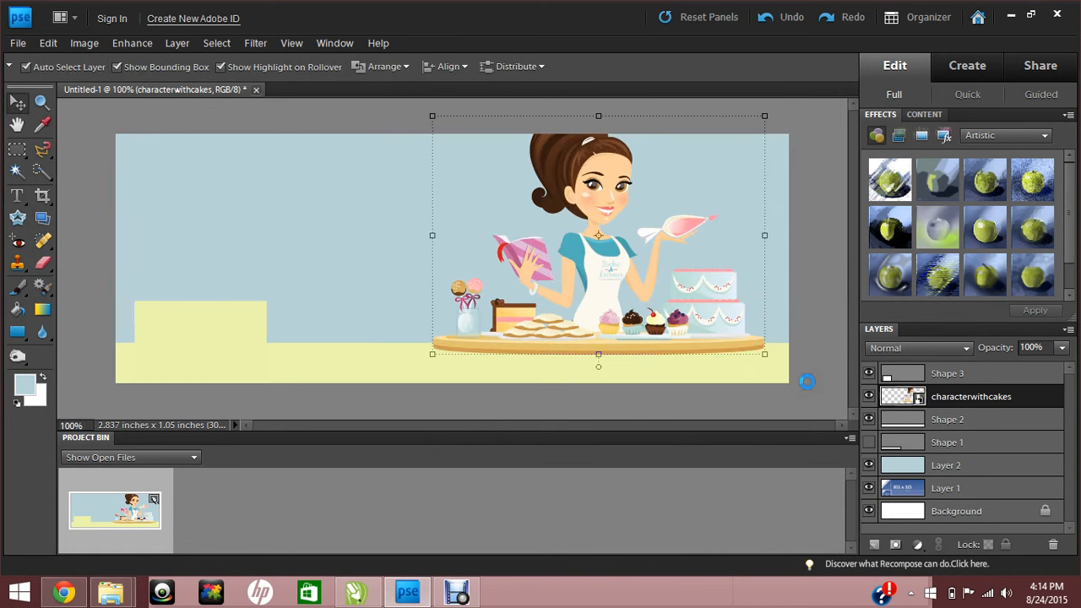
{"action": "left_click_drag", "start_coordinate": [602, 306], "coordinate": [636, 310]}
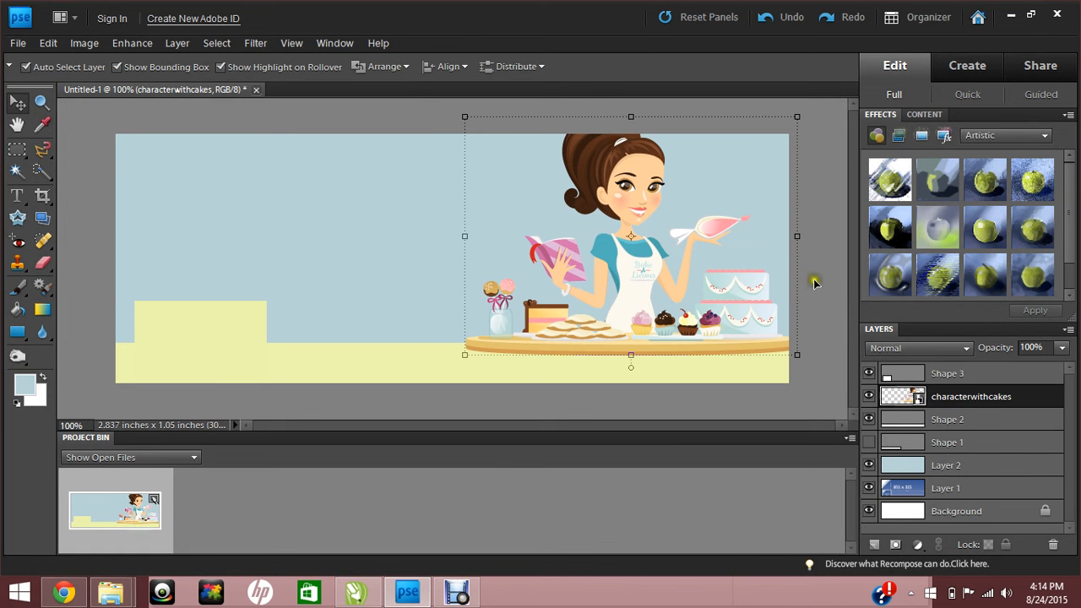
Select the bottom band shape and set the foreground color to brown 6e5e55, sampled from the character's face.
{"action": "left_click", "coordinate": [289, 261]}
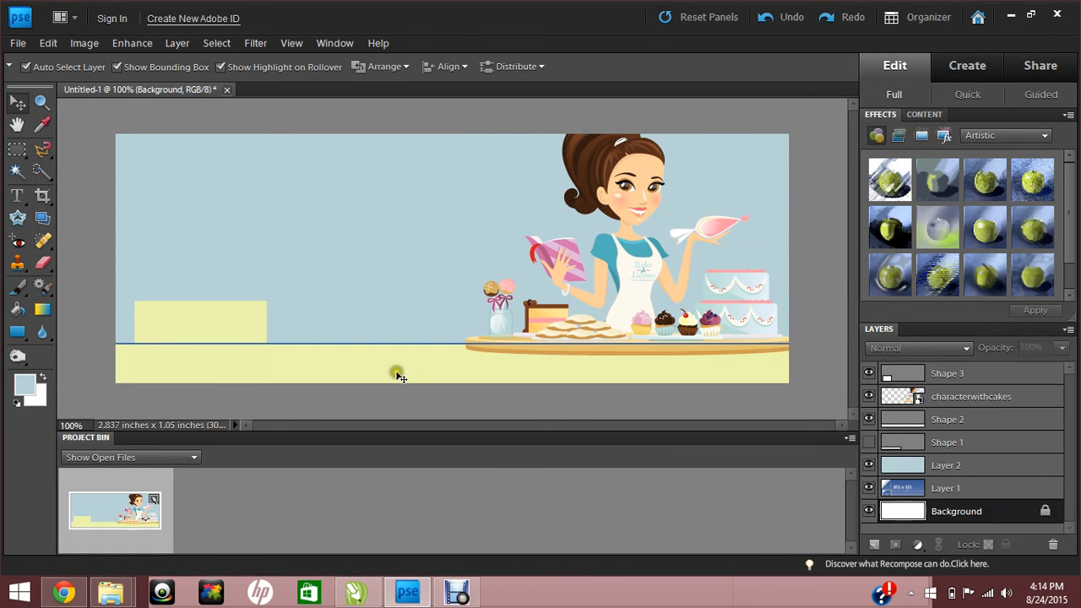
{"action": "left_click", "coordinate": [596, 380]}
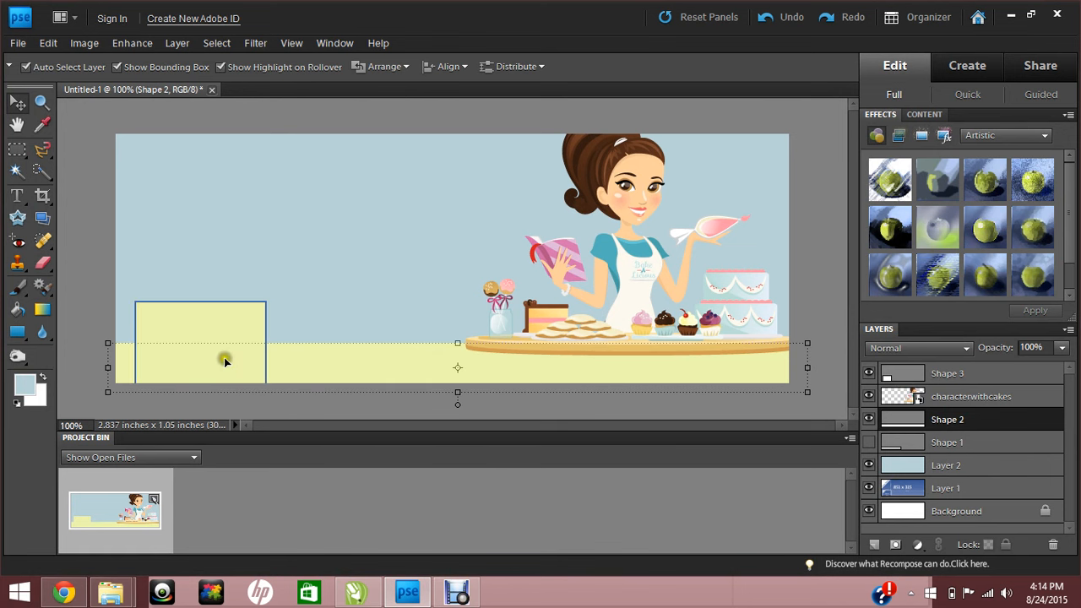
{"action": "left_click", "coordinate": [25, 387]}
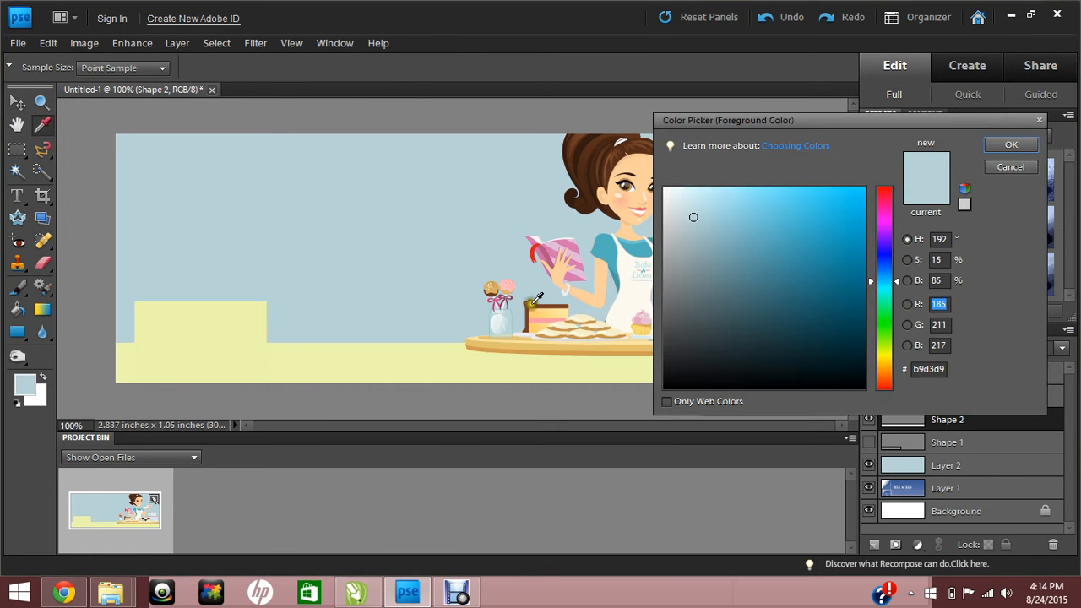
{"action": "left_click", "coordinate": [528, 302]}
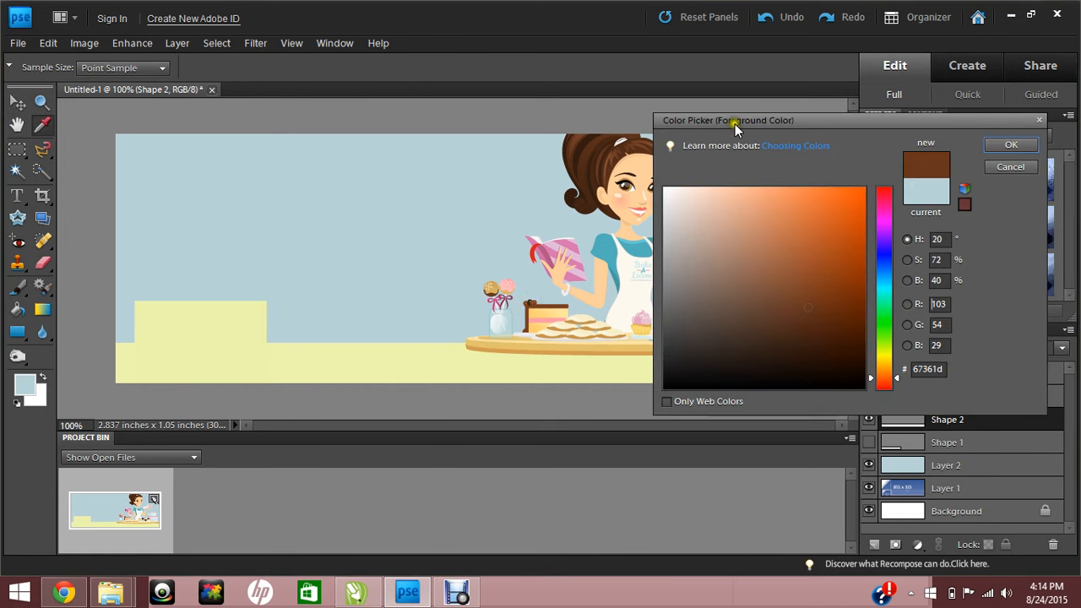
{"action": "left_click_drag", "start_coordinate": [735, 127], "coordinate": [792, 127]}
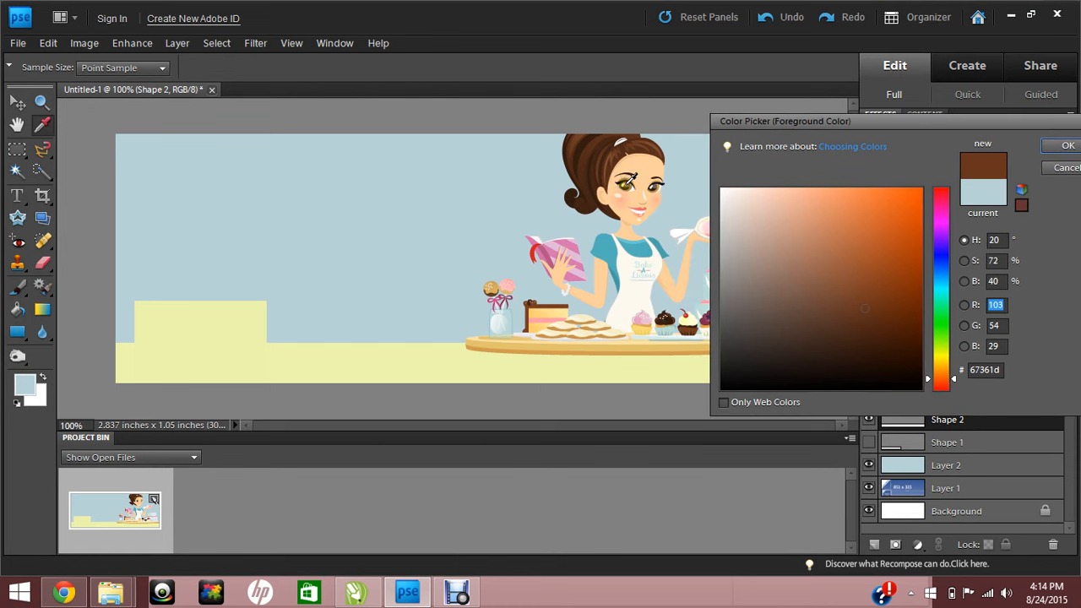
{"action": "left_click", "coordinate": [618, 191]}
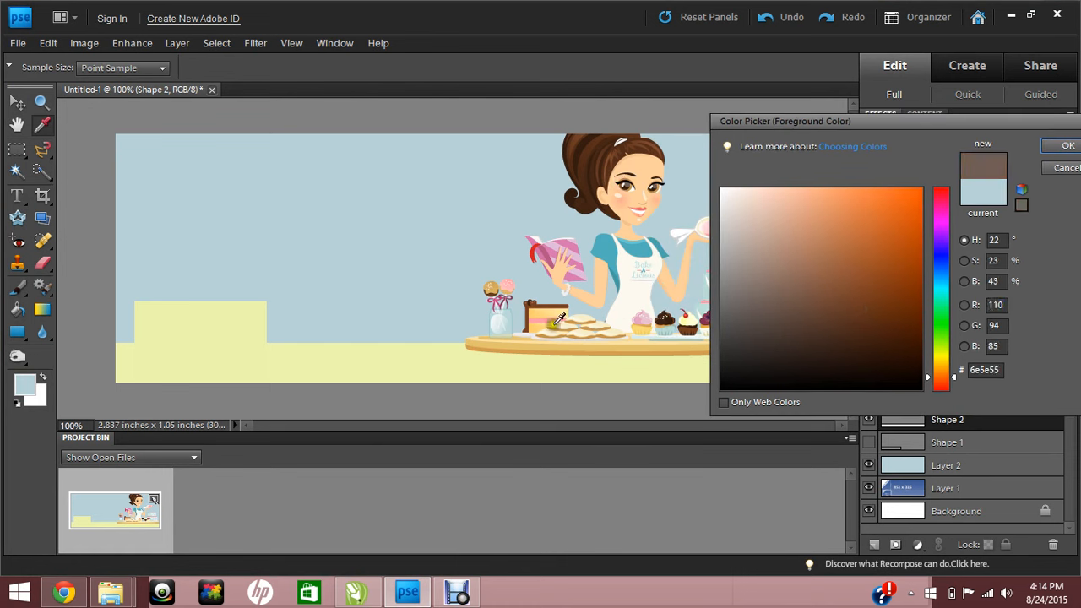
{"action": "left_click", "coordinate": [1062, 146]}
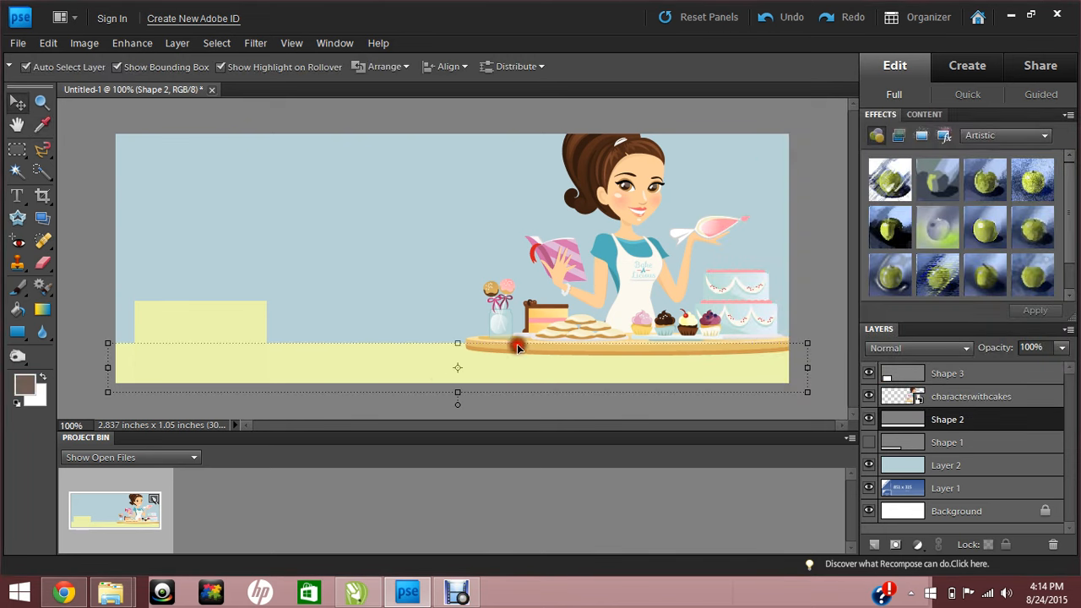
Fill the full-width bottom band with the brown foreground color using the Paint Bucket.
{"action": "left_click", "coordinate": [17, 310]}
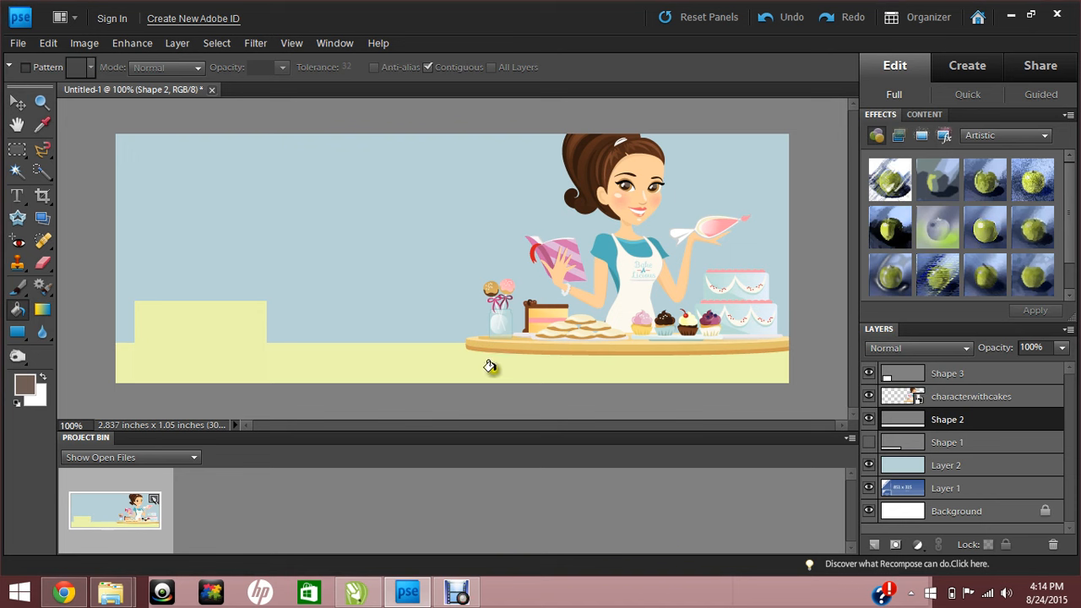
{"action": "left_click", "coordinate": [417, 361]}
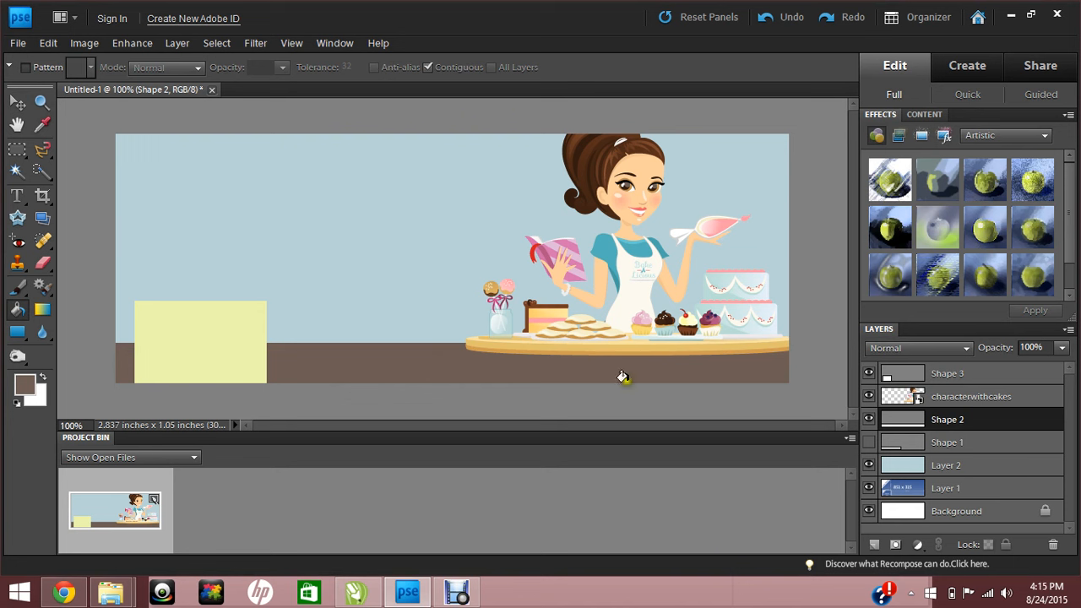
{"action": "left_click", "coordinate": [18, 102]}
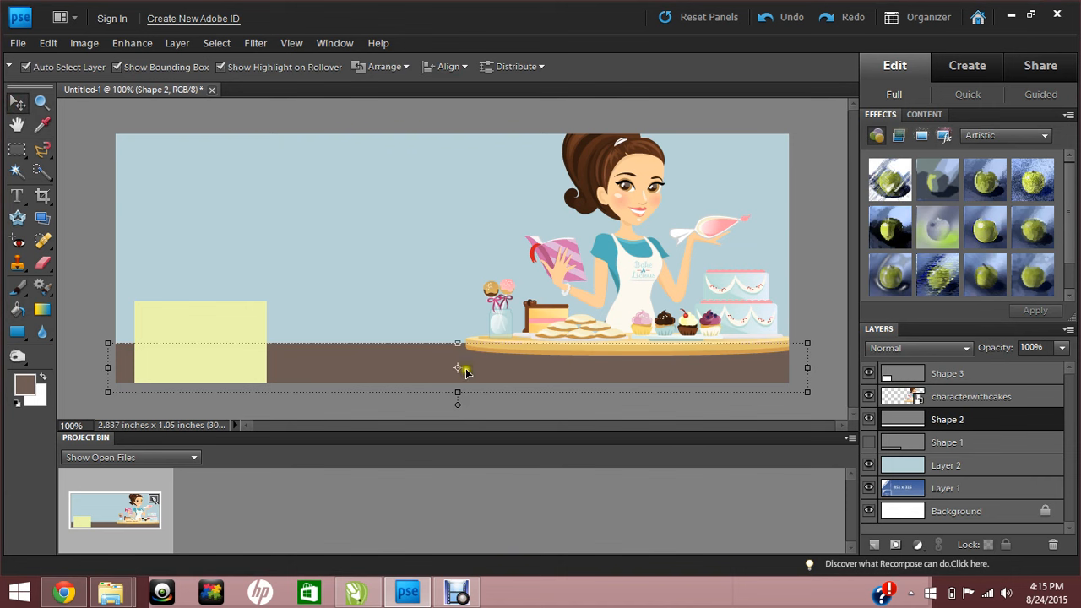
Place Digital Paper - Chevron II Pastels-07 from the creativemarketbuys folder's Digital Paper - Chevron II Pastels subfolder above the light blue Layer 2.
{"action": "left_click", "coordinate": [304, 121]}
{"action": "left_click", "coordinate": [346, 234]}
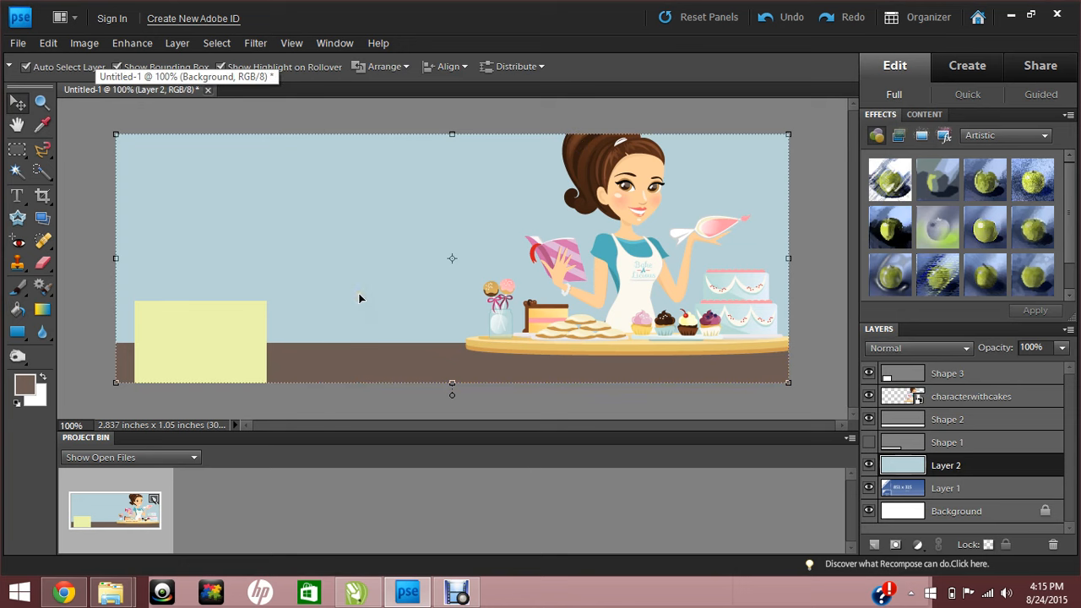
{"action": "left_click", "coordinate": [16, 42]}
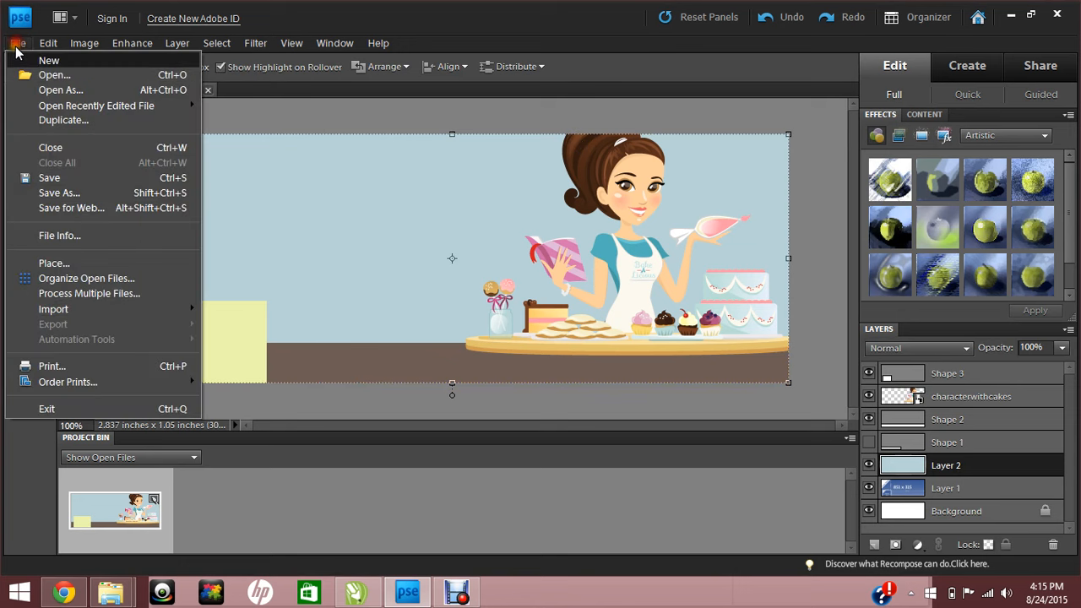
{"action": "left_click", "coordinate": [56, 267]}
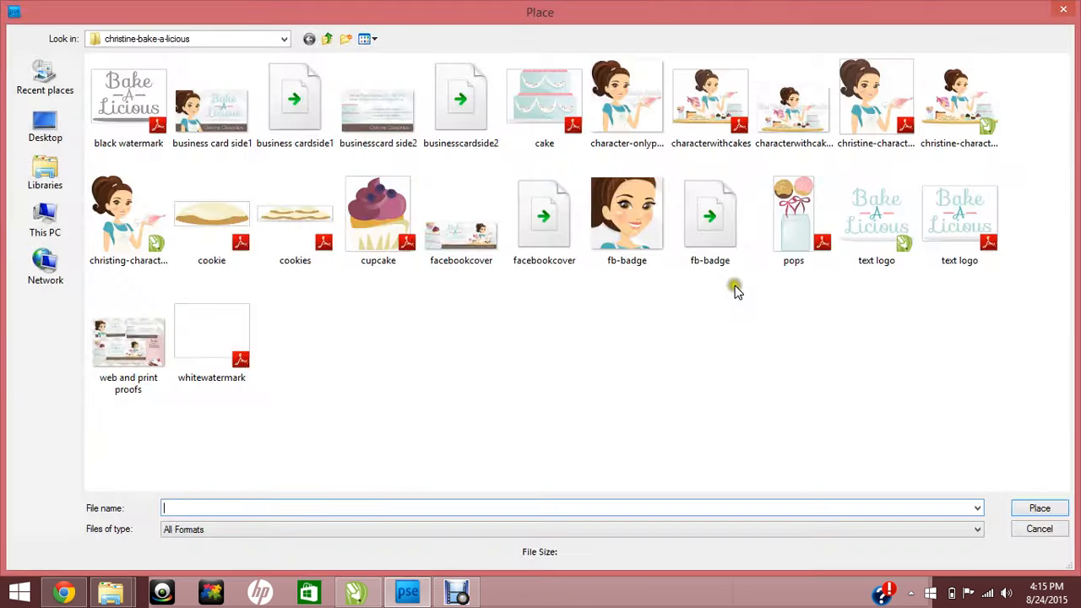
{"action": "left_click", "coordinate": [264, 42]}
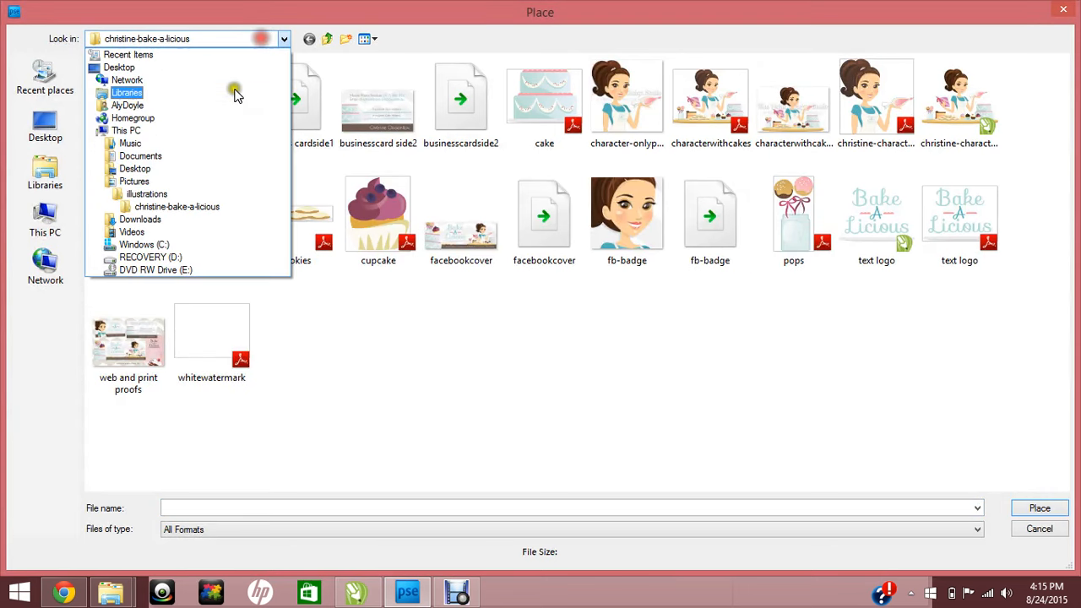
{"action": "left_click", "coordinate": [196, 179]}
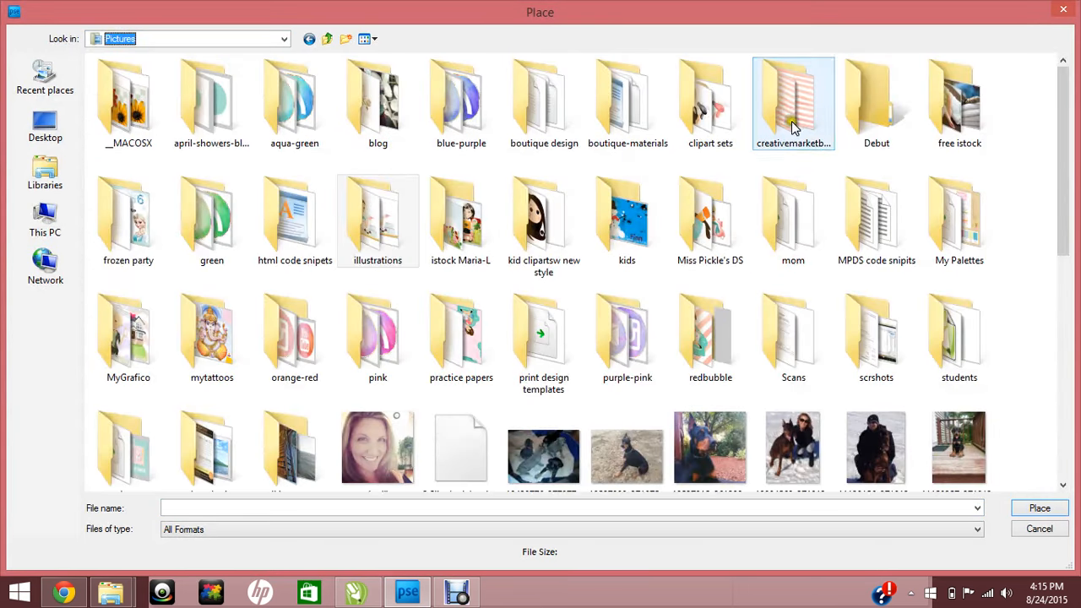
{"action": "double_click", "coordinate": [809, 142]}
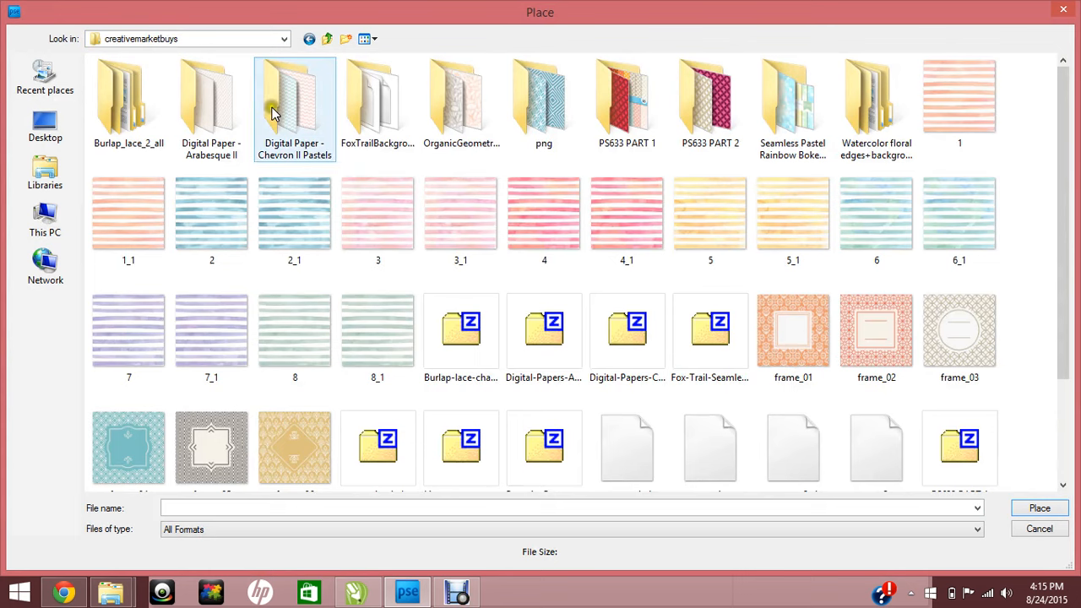
{"action": "double_click", "coordinate": [309, 145]}
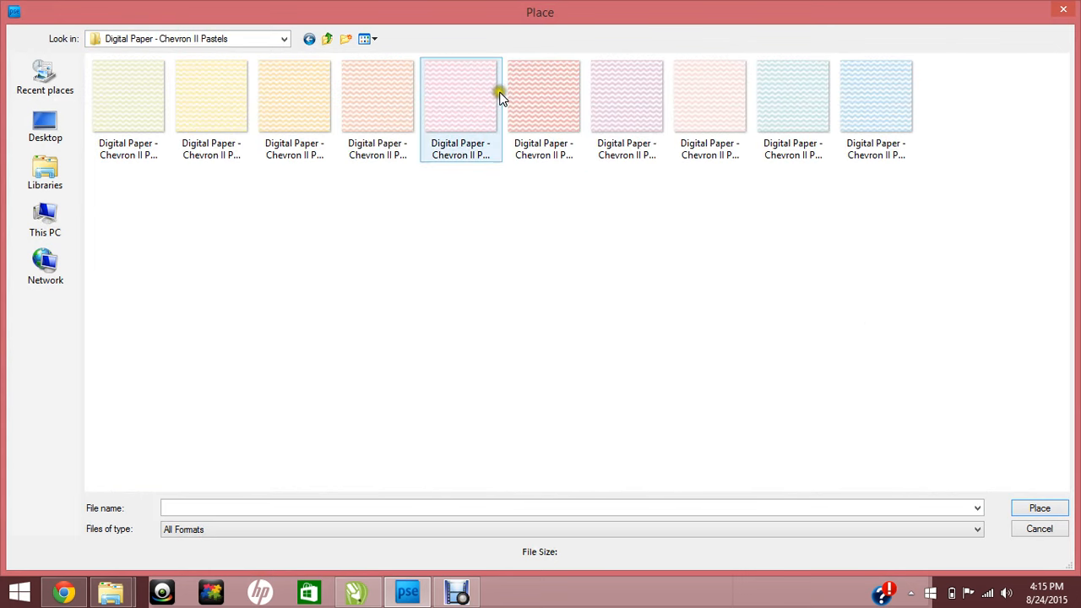
{"action": "left_click", "coordinate": [625, 126]}
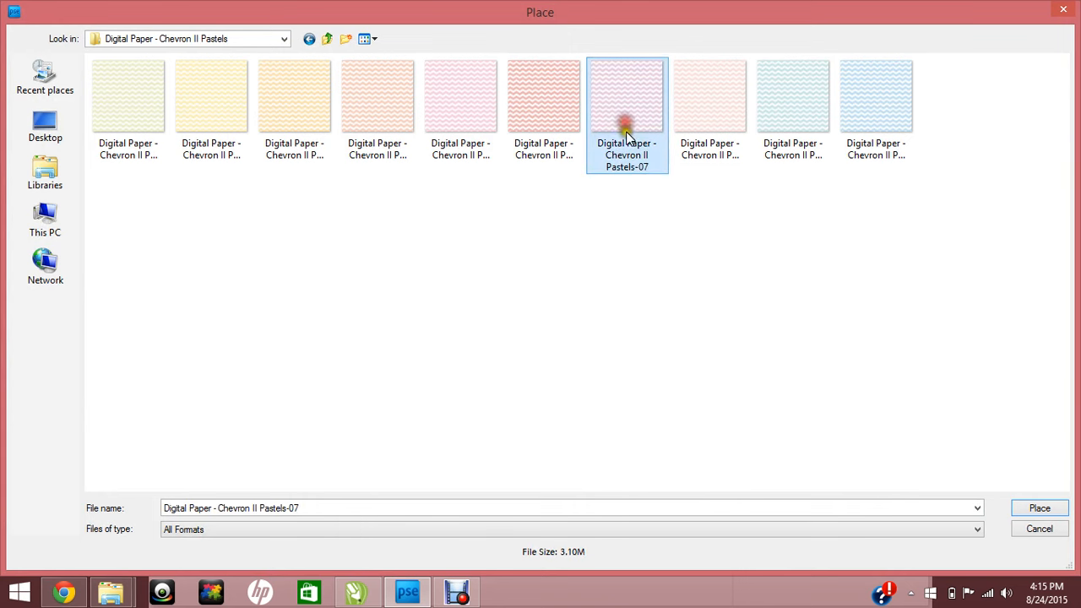
{"action": "left_click", "coordinate": [1022, 510]}
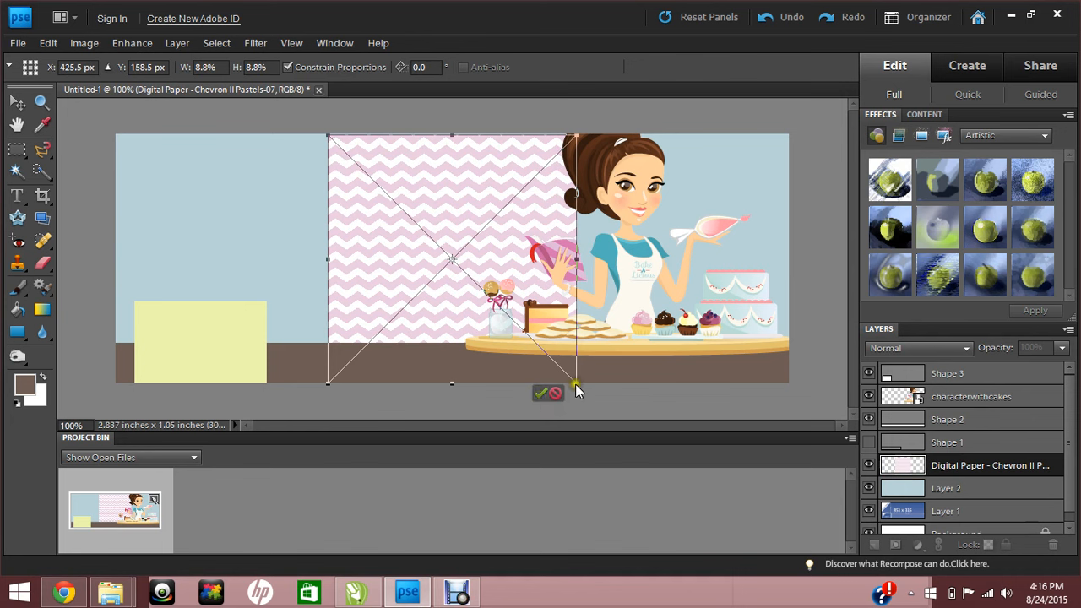
Scale the placed chevron paper to 28.9% and position it to cover the whole background behind the band and character.
{"action": "left_click_drag", "start_coordinate": [575, 385], "coordinate": [928, 602]}
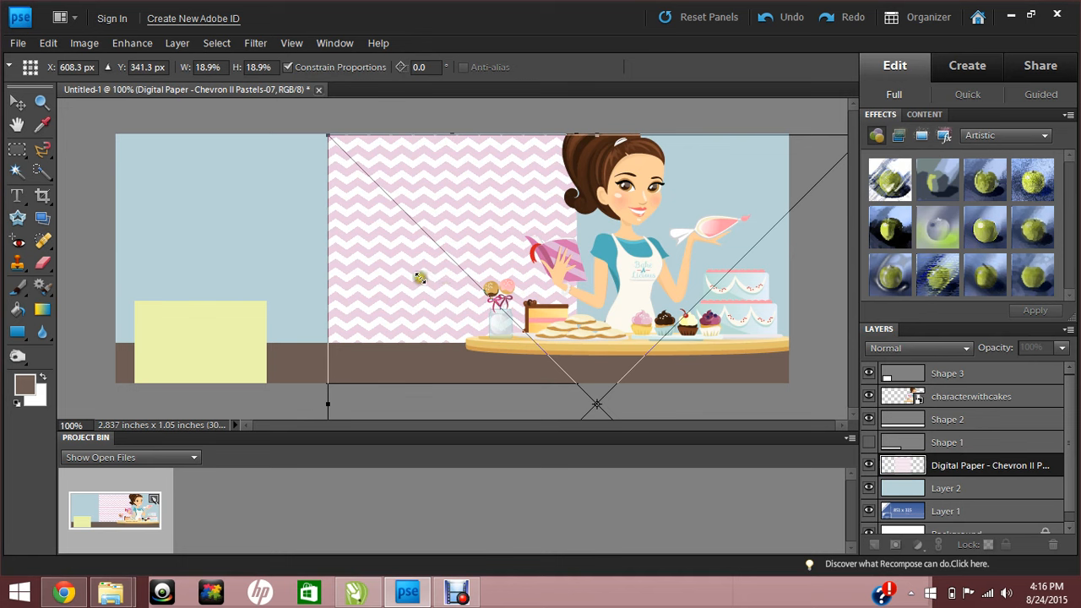
{"action": "left_click_drag", "start_coordinate": [351, 244], "coordinate": [155, 100]}
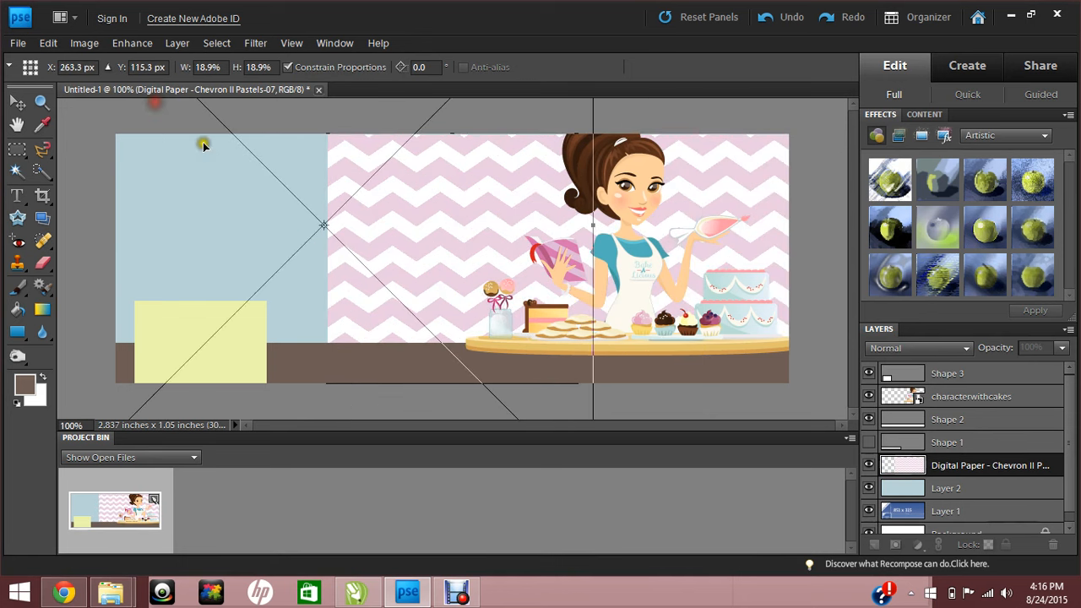
{"action": "left_click_drag", "start_coordinate": [428, 294], "coordinate": [424, 176]}
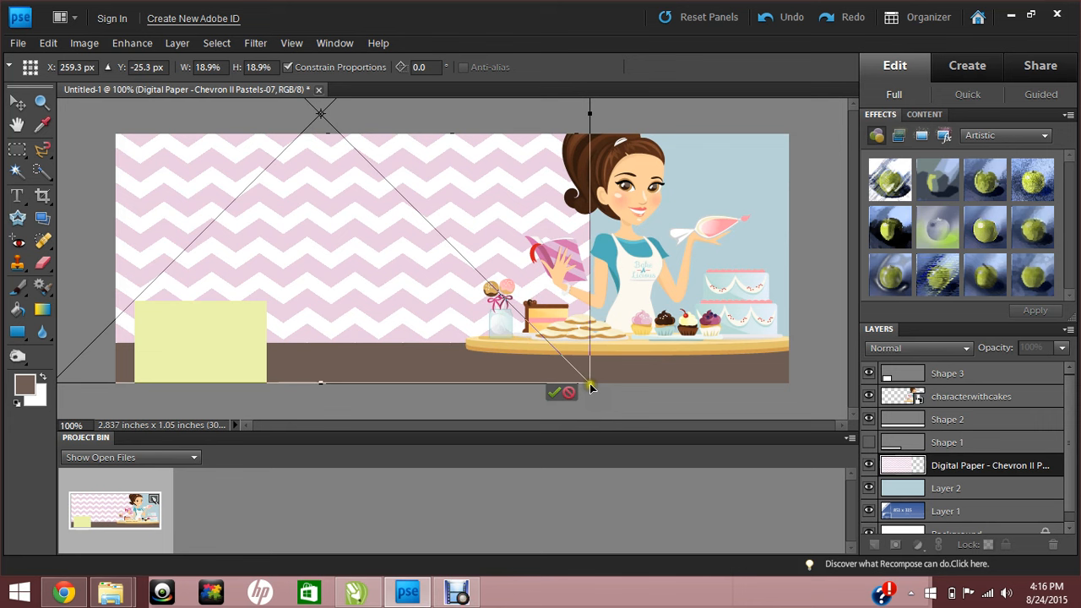
{"action": "left_click_drag", "start_coordinate": [590, 386], "coordinate": [932, 604]}
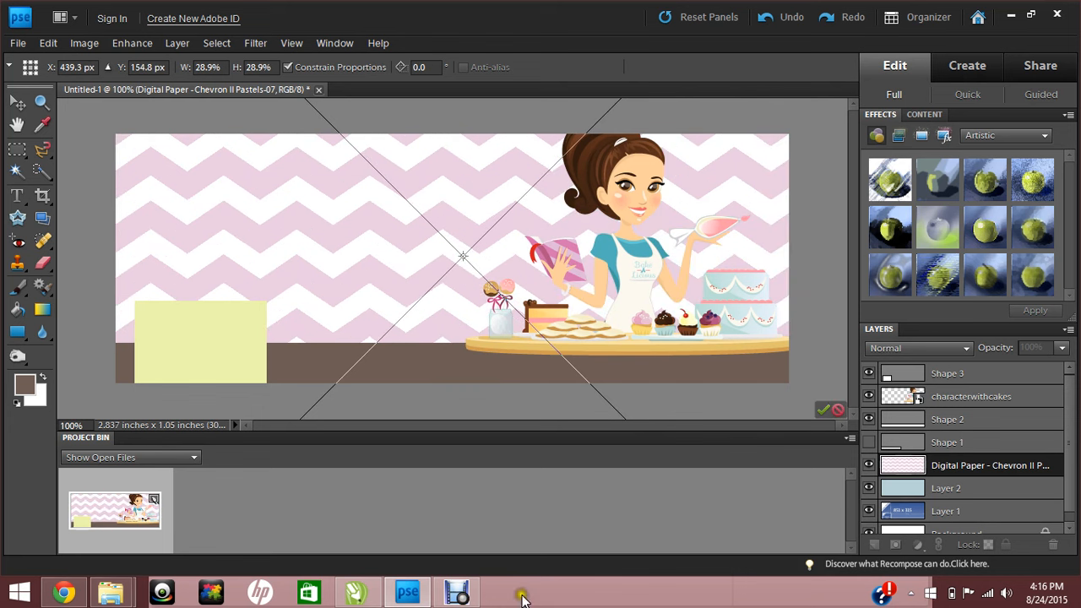
{"action": "left_click", "coordinate": [821, 411]}
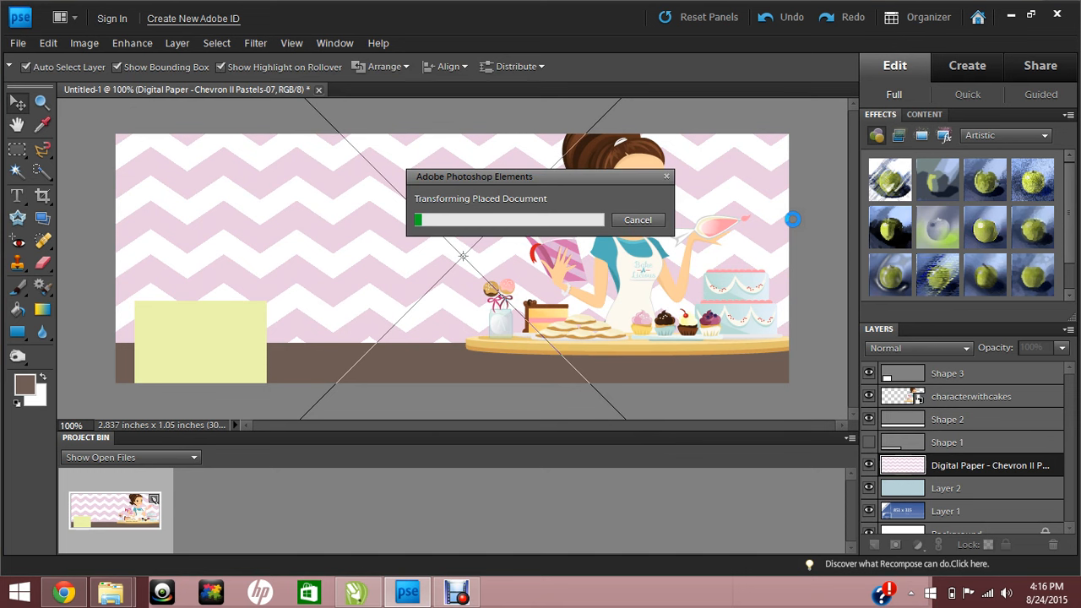
{"action": "left_click", "coordinate": [459, 594]}
{"action": "left_click", "coordinate": [375, 459]}
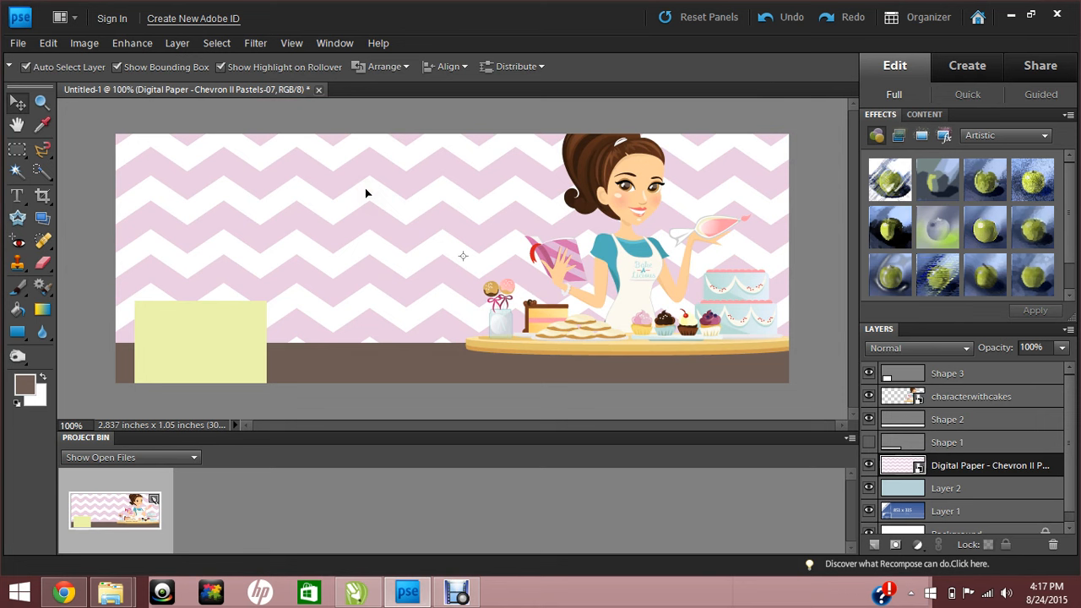
Fine-tune the chevron paper's position by shifting it slightly up and to the right behind the band and character.
{"action": "key", "text": "Up"}
{"action": "key", "text": "Up"}
{"action": "key", "text": "Up"}
{"action": "key", "text": "Up"}
{"action": "key", "text": "Up"}
{"action": "key", "text": "Up"}
{"action": "key", "text": "Up"}
{"action": "key", "text": "Up"}
{"action": "key", "text": "Up"}
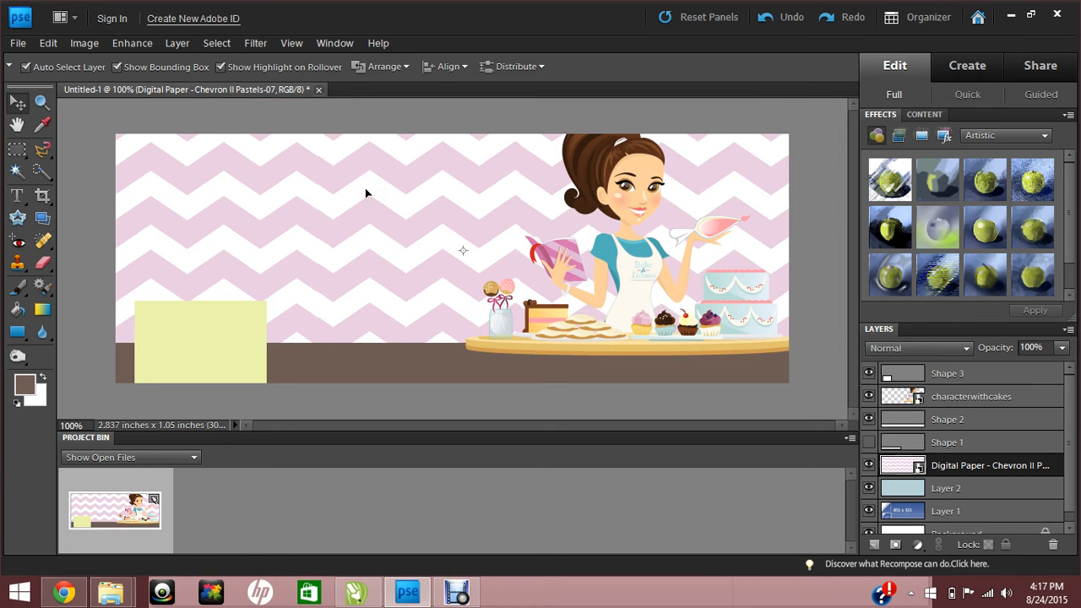
{"action": "key", "text": "Down"}
{"action": "key", "text": "Down"}
{"action": "key", "text": "Down"}
{"action": "key", "text": "Down"}
{"action": "key", "text": "Down"}
{"action": "key", "text": "Down"}
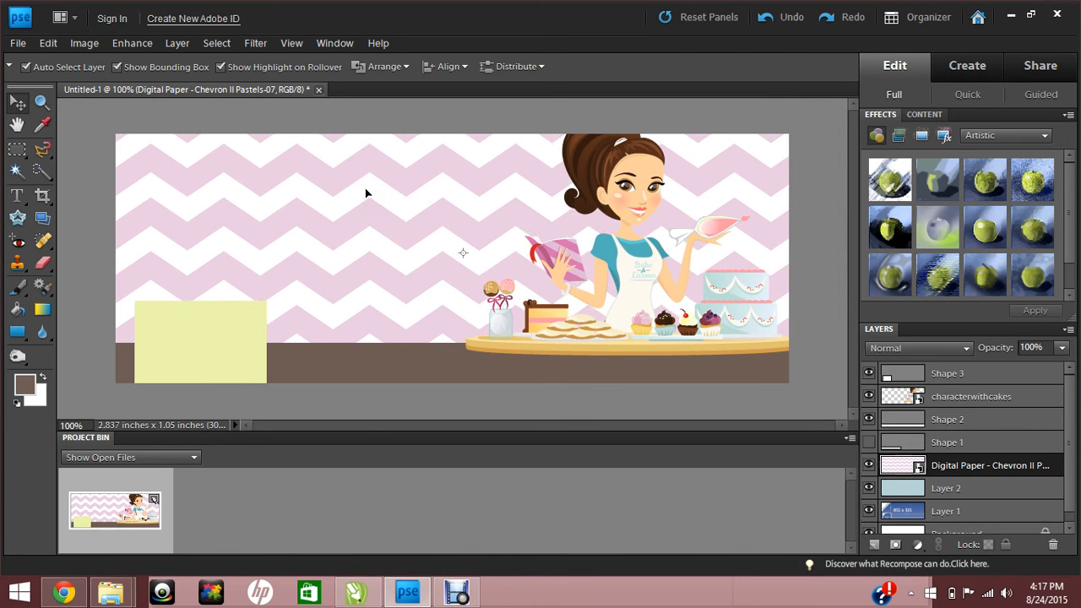
{"action": "left_click_drag", "start_coordinate": [366, 189], "coordinate": [375, 189]}
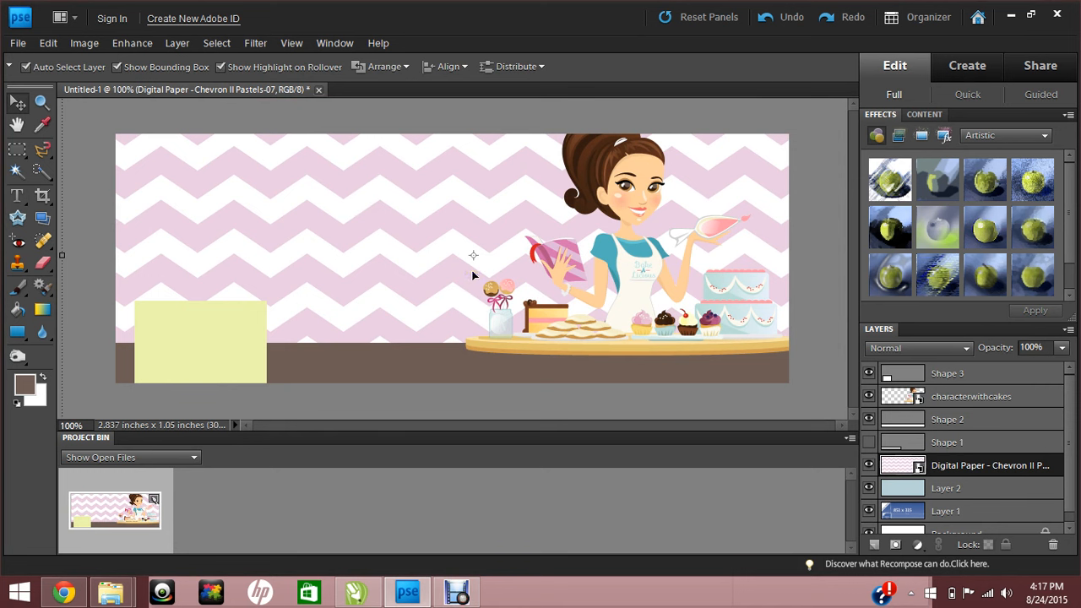
{"action": "key", "text": "Up"}
{"action": "key", "text": "Up"}
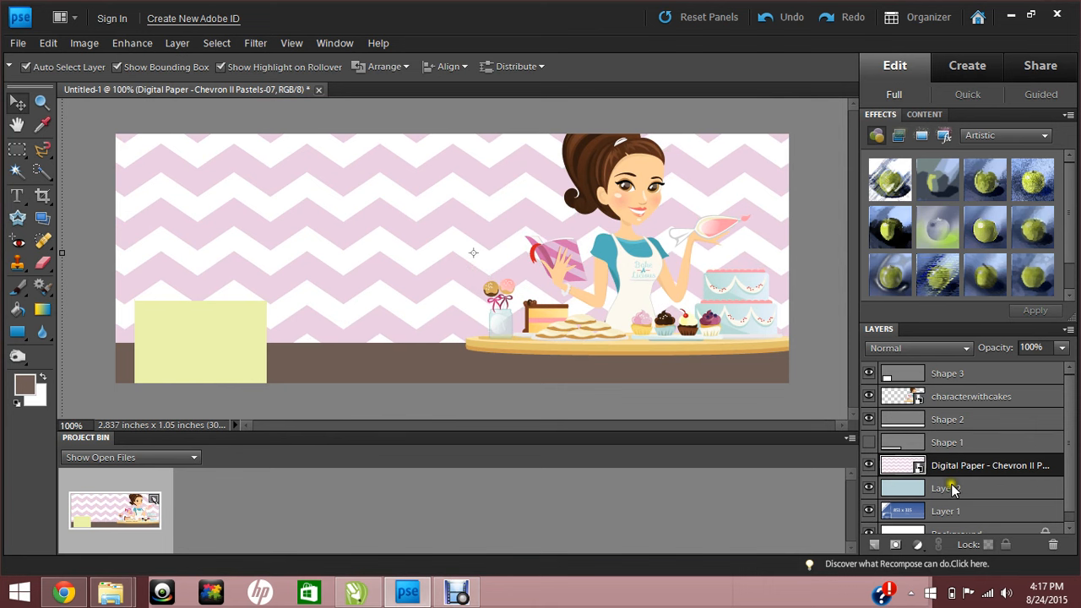
Select the Background layer and open the client's bake-a-licious folder inside Pictures > illustrations to choose a file to place.
{"action": "mouse_move", "coordinate": [949, 465]}
{"action": "left_mouse_down"}
{"action": "mouse_move", "coordinate": [955, 415]}
{"action": "mouse_move", "coordinate": [961, 474]}
{"action": "left_mouse_up"}
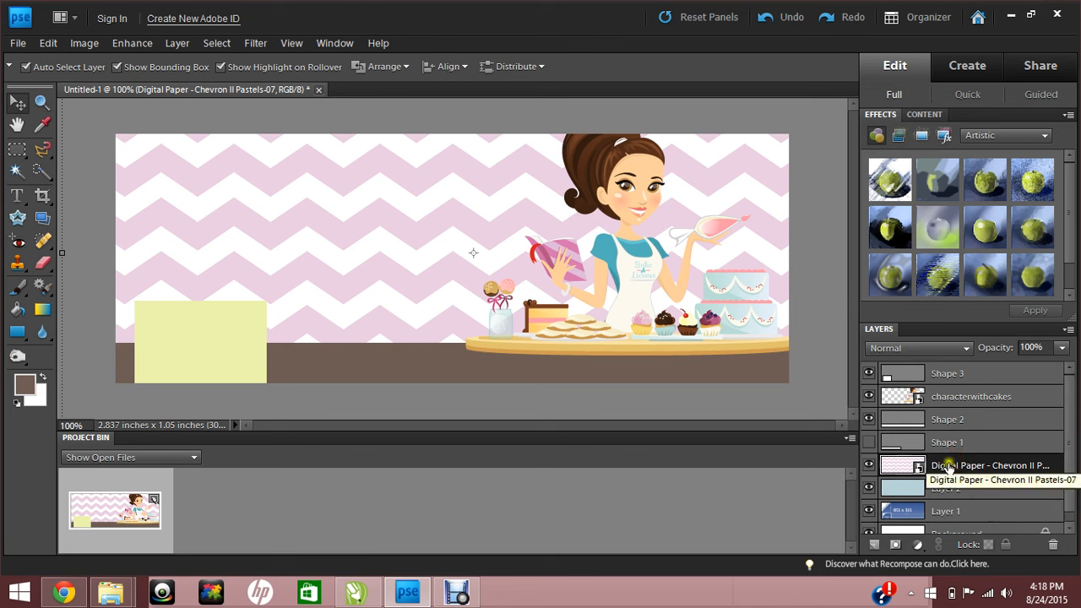
{"action": "left_click", "coordinate": [954, 532]}
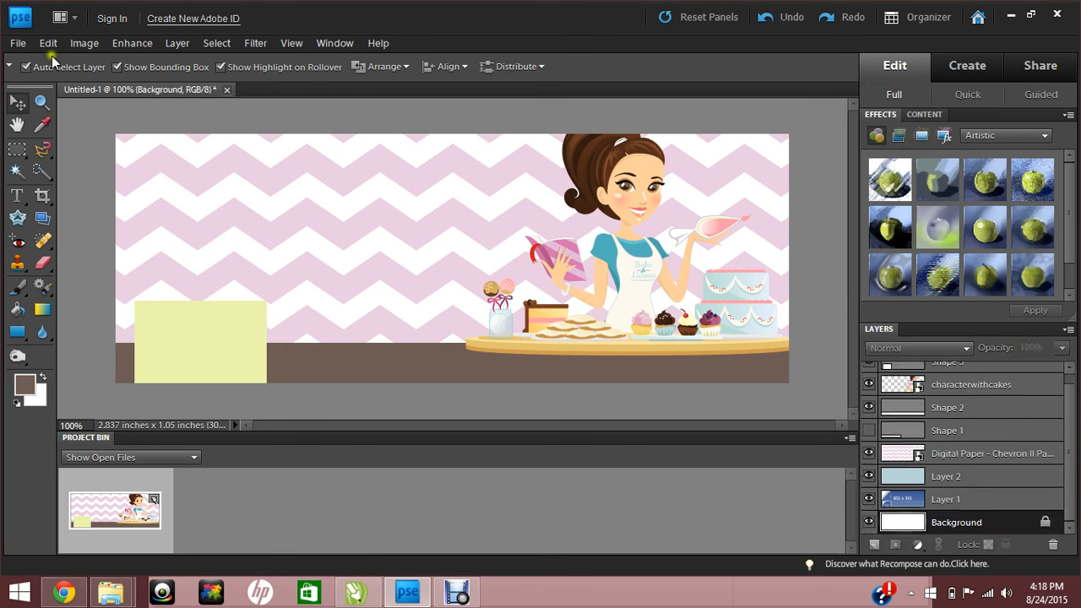
{"action": "left_click", "coordinate": [17, 43]}
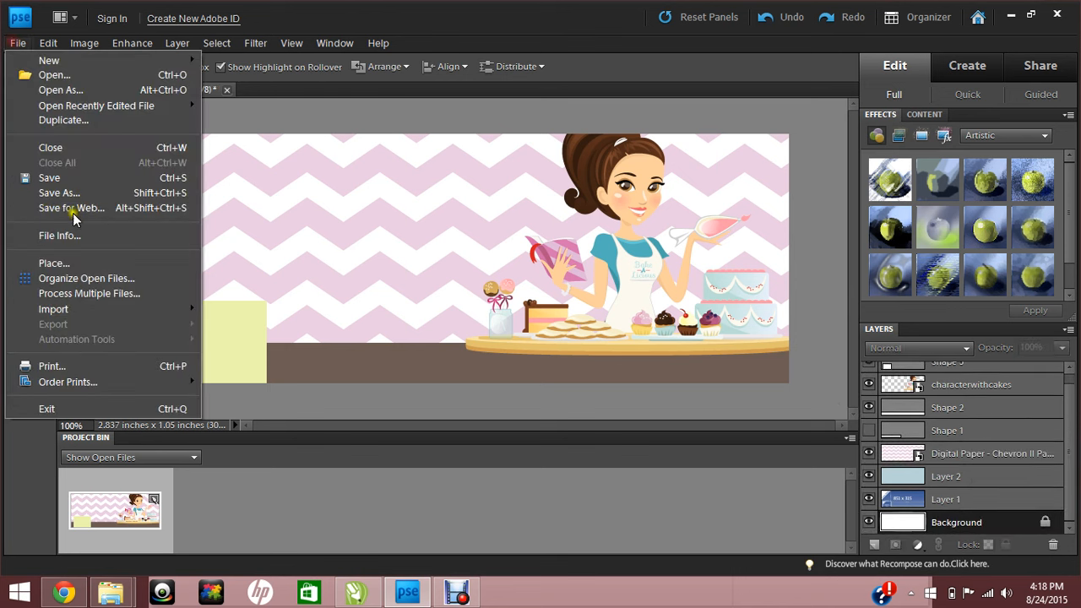
{"action": "left_click", "coordinate": [49, 265]}
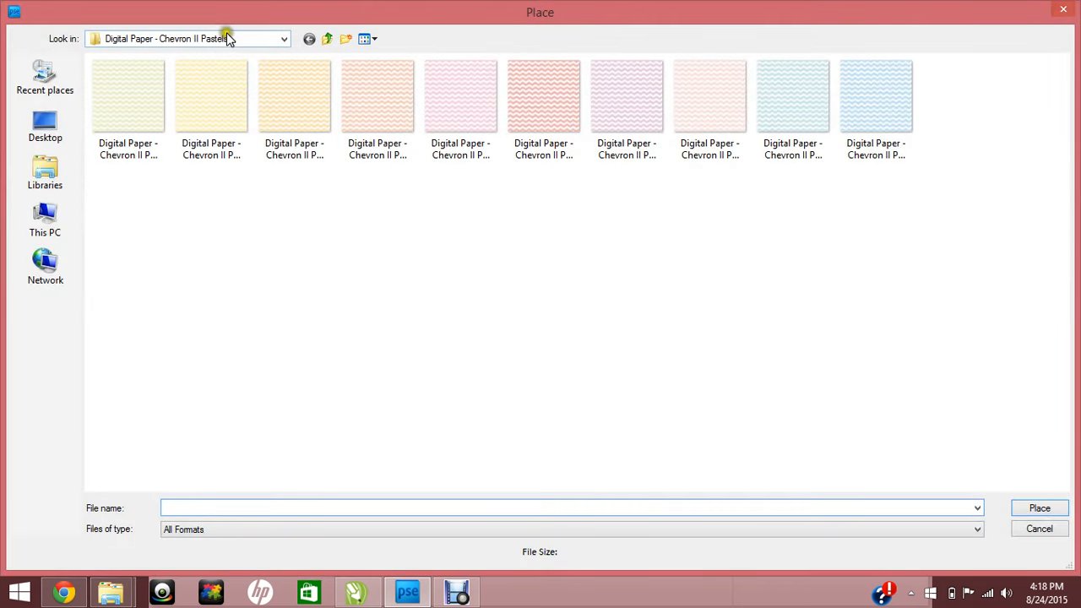
{"action": "left_click", "coordinate": [226, 39]}
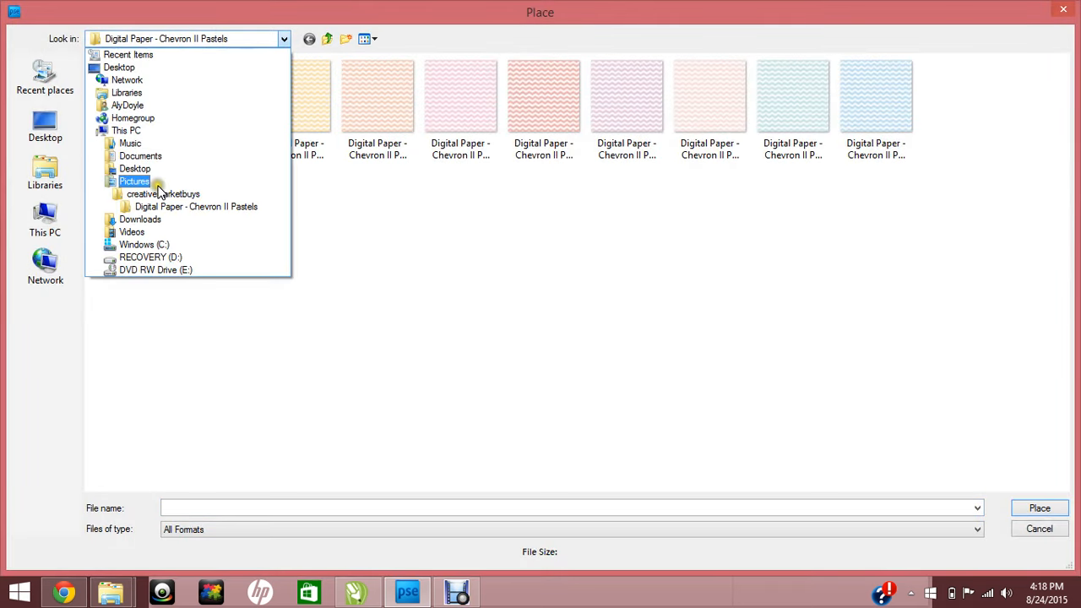
{"action": "left_click", "coordinate": [157, 185]}
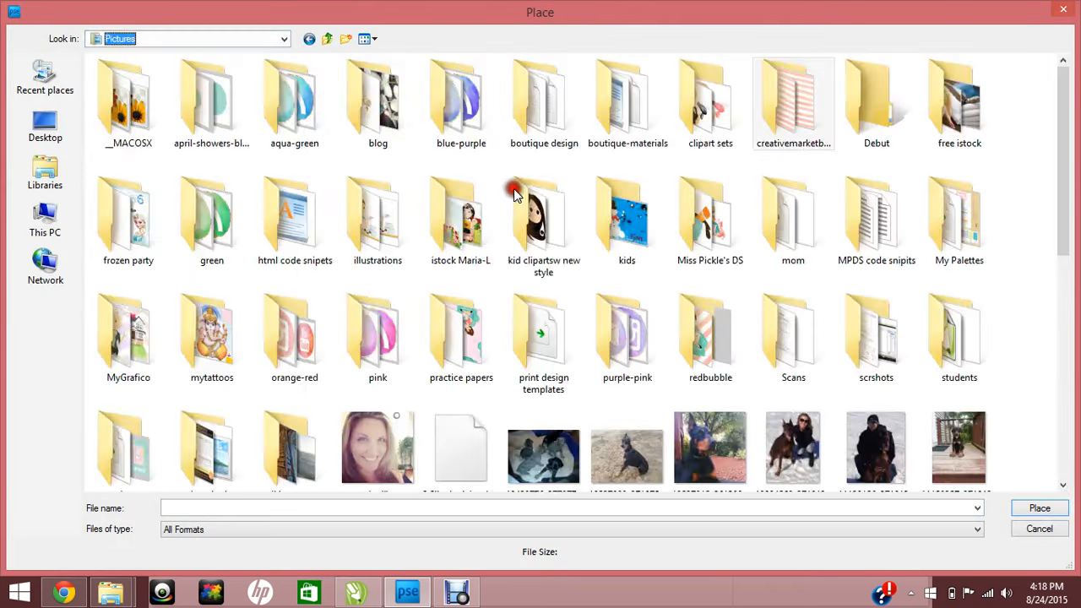
{"action": "double_click", "coordinate": [356, 243]}
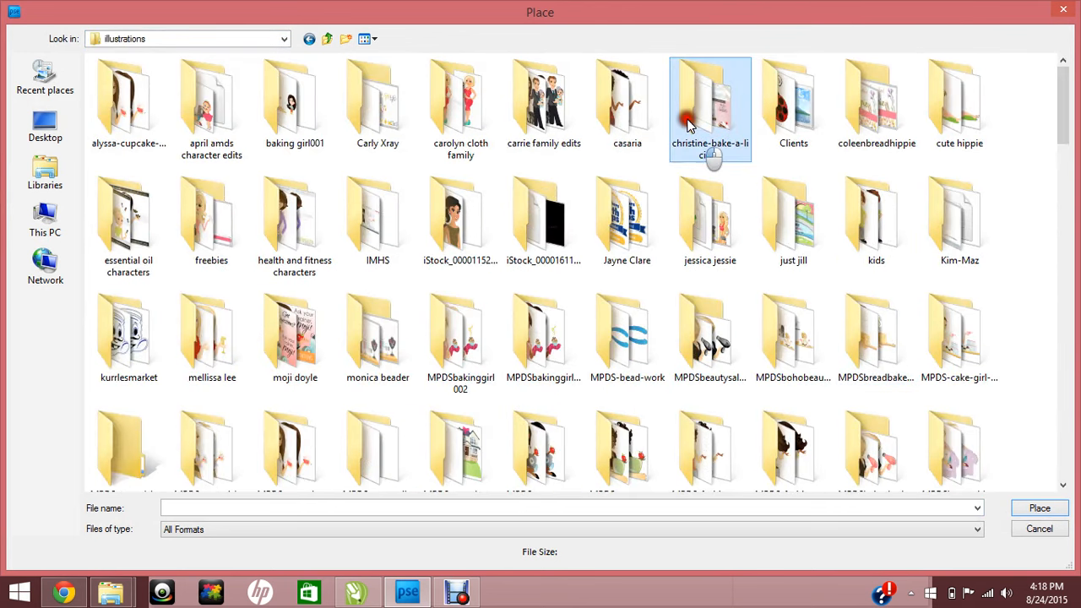
{"action": "double_click", "coordinate": [707, 157]}
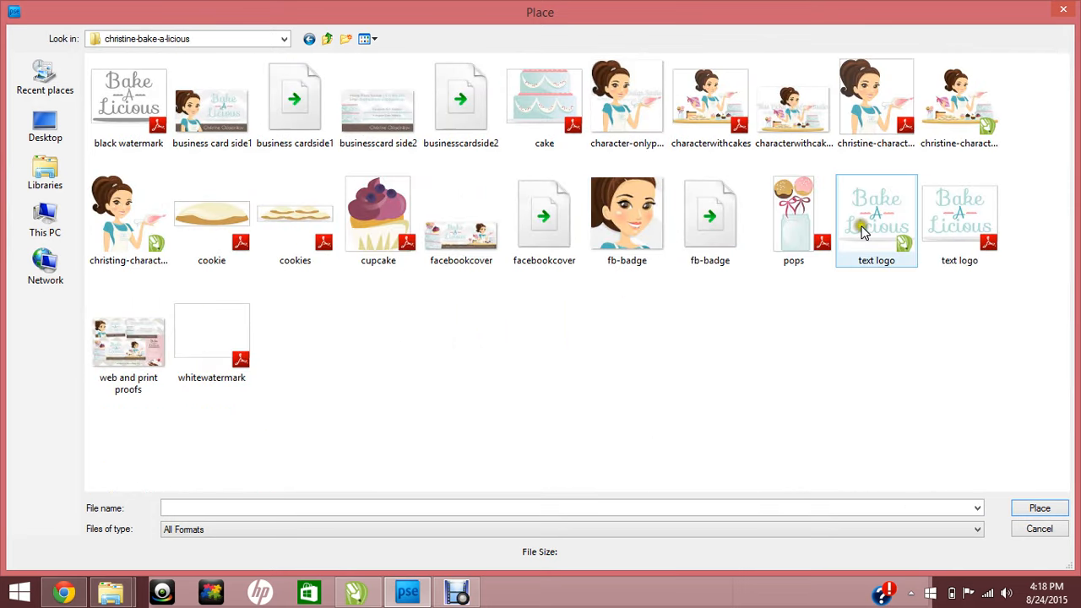
Place page 1 of the text logo PDF and move its layer directly above the chevron paper layer.
{"action": "left_click", "coordinate": [961, 243]}
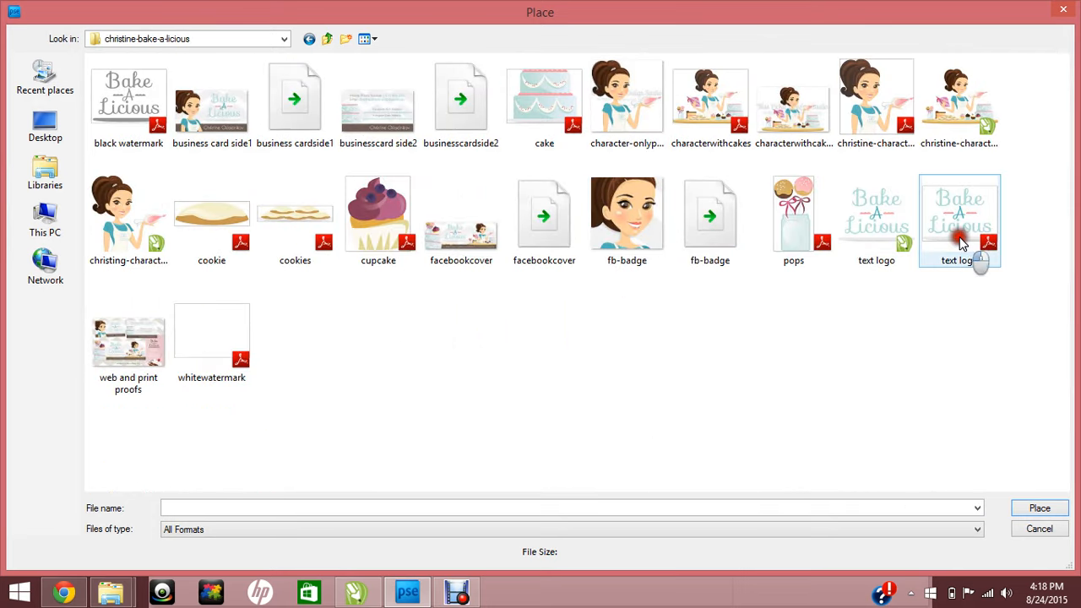
{"action": "left_click", "coordinate": [1037, 507]}
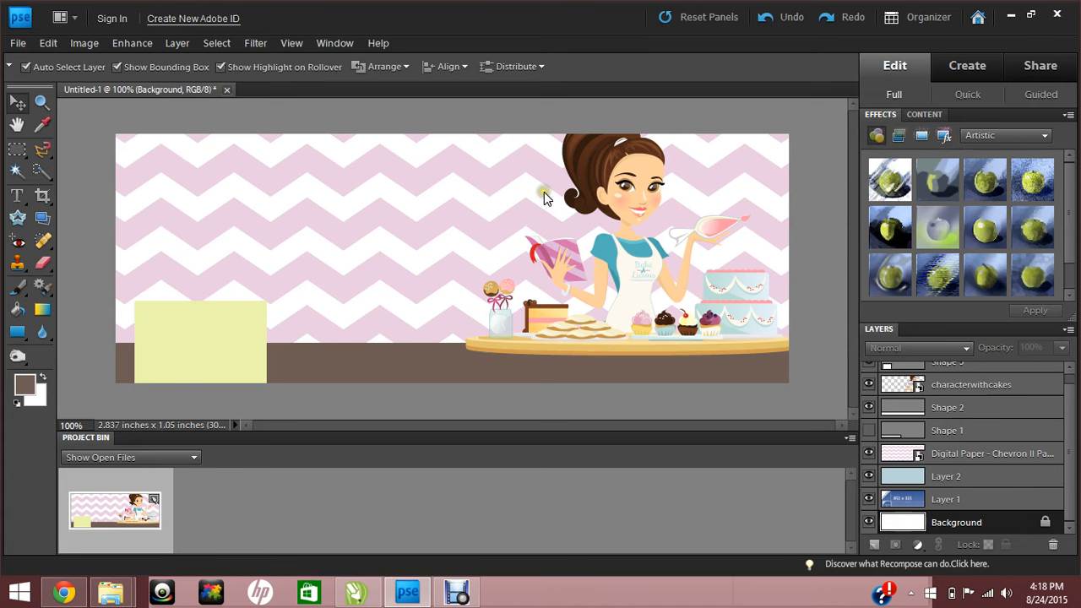
{"action": "left_click", "coordinate": [667, 98]}
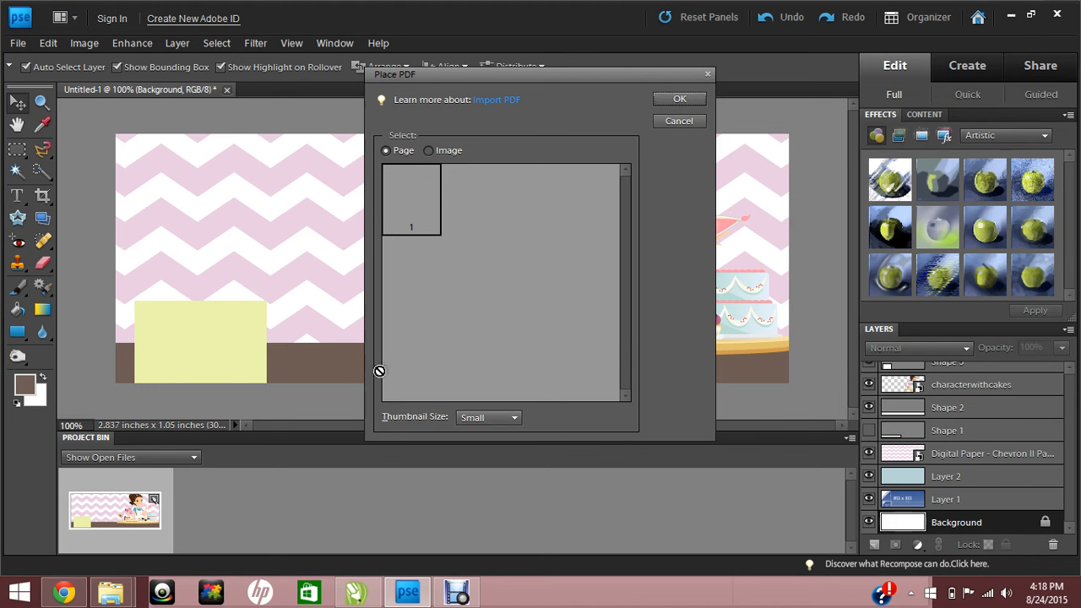
{"action": "left_click", "coordinate": [670, 98]}
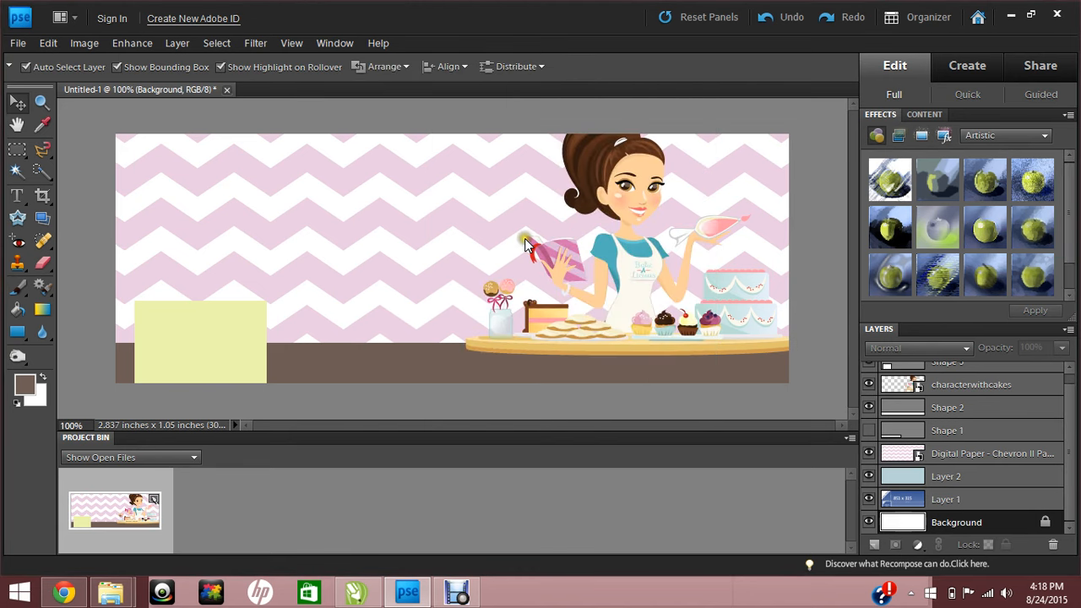
{"action": "left_click", "coordinate": [20, 199]}
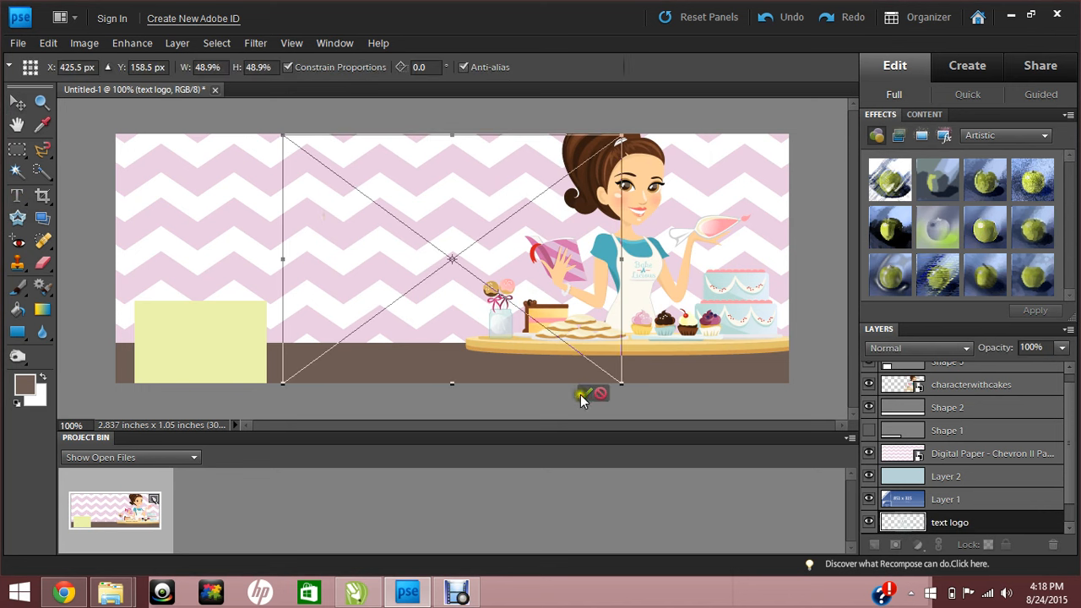
{"action": "left_click", "coordinate": [583, 394]}
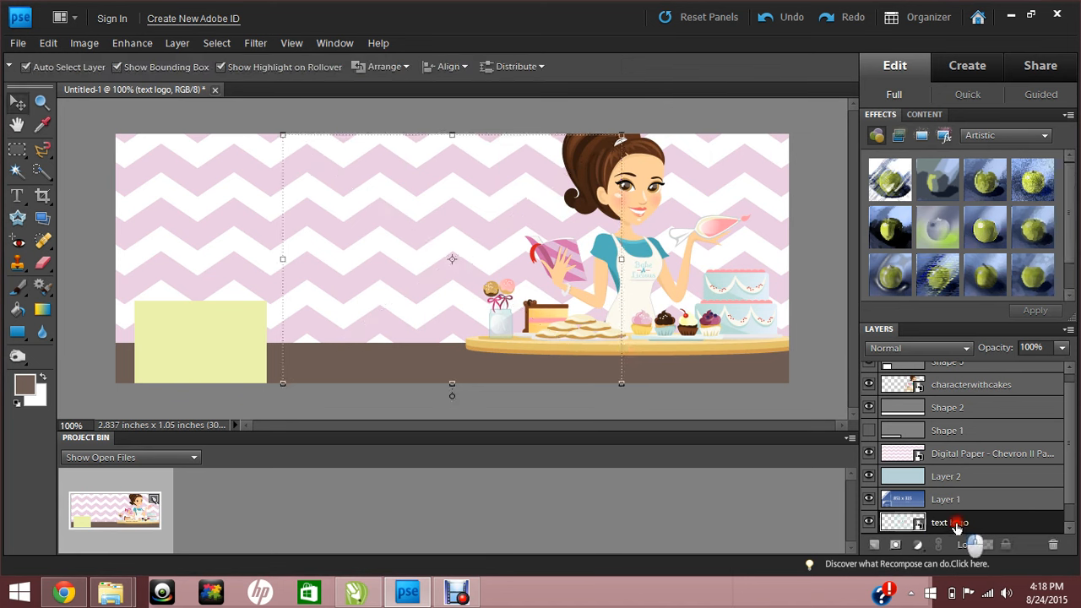
{"action": "left_click_drag", "start_coordinate": [953, 521], "coordinate": [924, 454]}
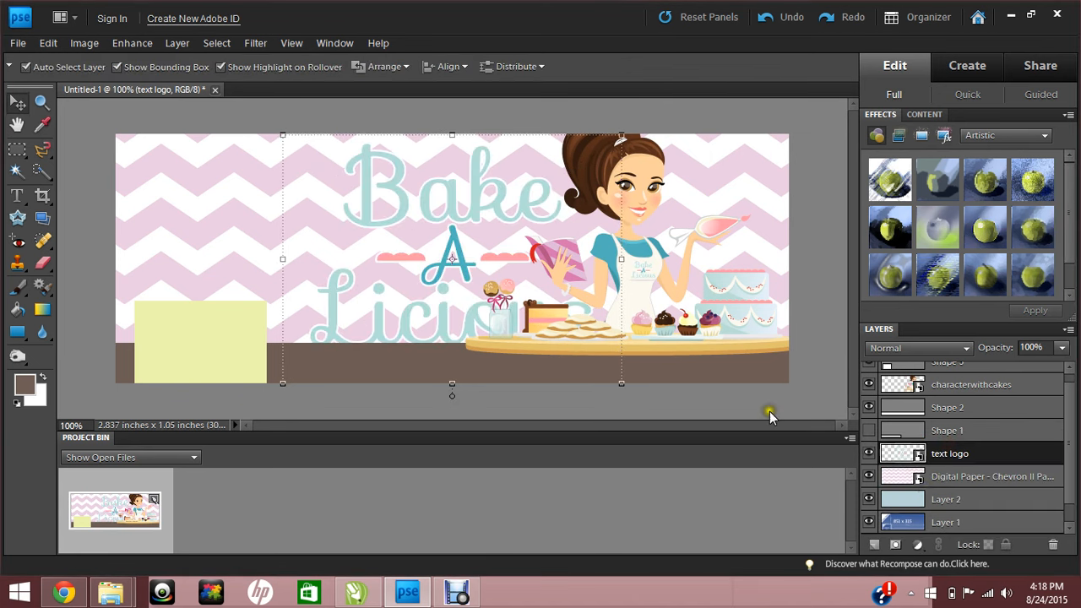
Scale the Bake-A-Licious text logo to 62% and position it near the cover's upper edge, between the yellow block and the character.
{"action": "left_click_drag", "start_coordinate": [621, 384], "coordinate": [523, 251]}
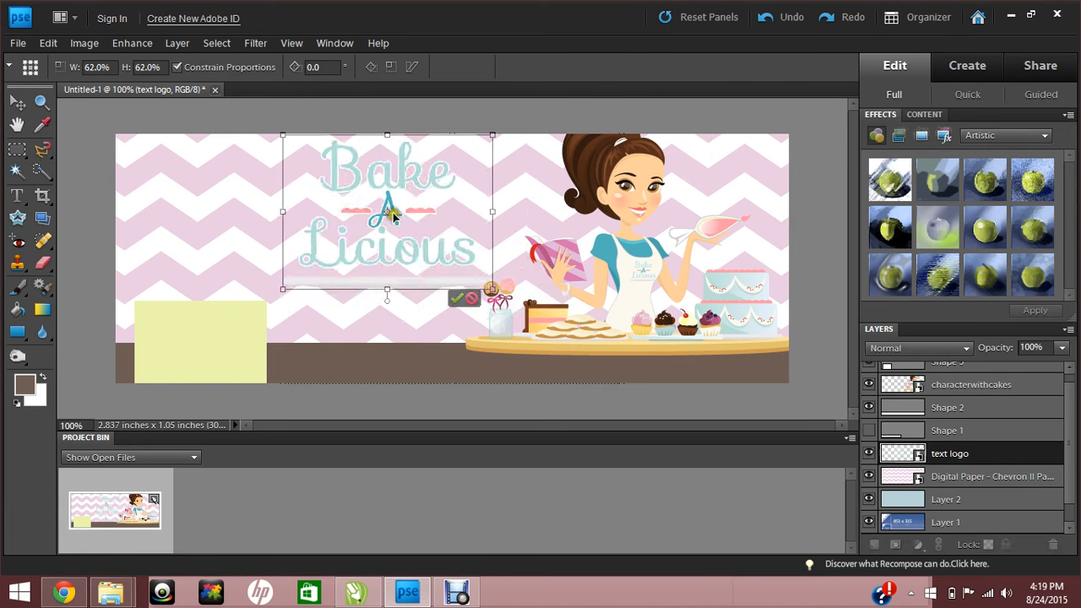
{"action": "left_click_drag", "start_coordinate": [395, 217], "coordinate": [377, 216]}
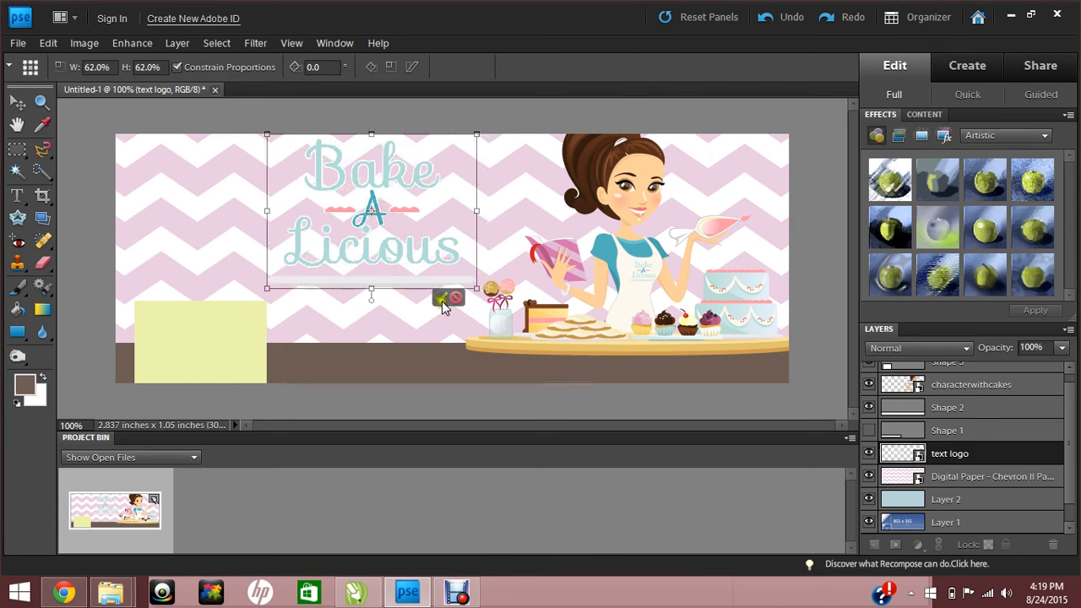
{"action": "left_click", "coordinate": [441, 299]}
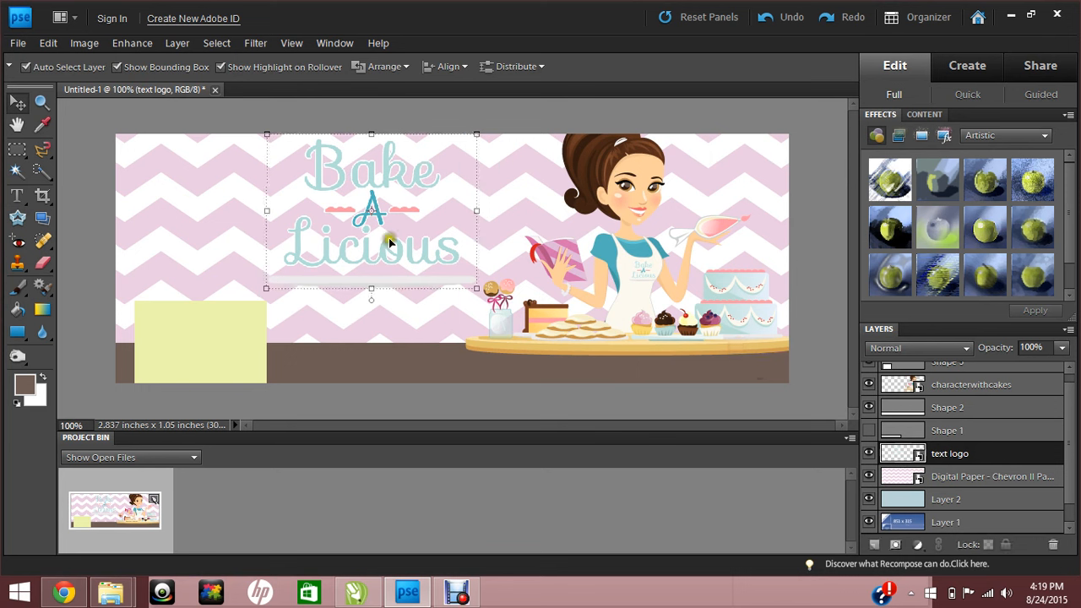
Simplify the chevron paper layer and open its Hue/Saturation adjustment, keeping the logo in view.
{"action": "left_click", "coordinate": [173, 200]}
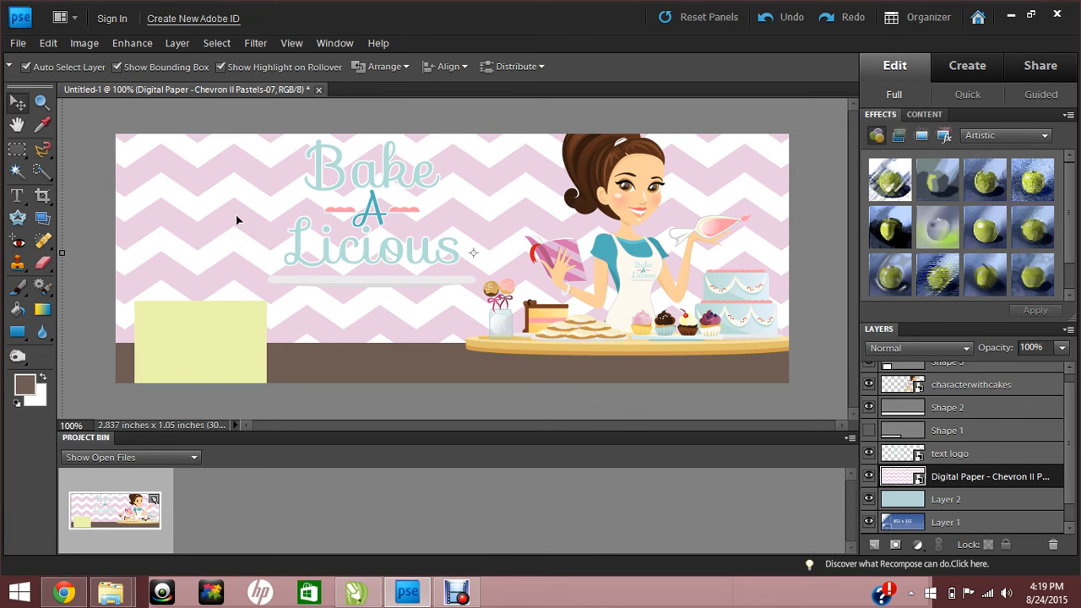
{"action": "key", "text": "ctrl+u"}
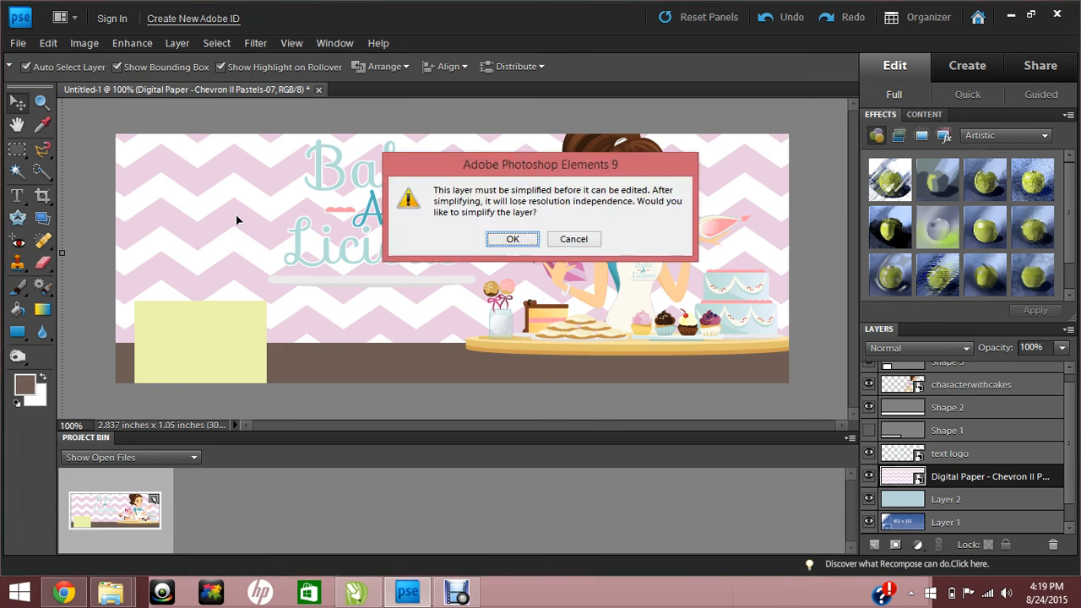
{"action": "left_click", "coordinate": [512, 239]}
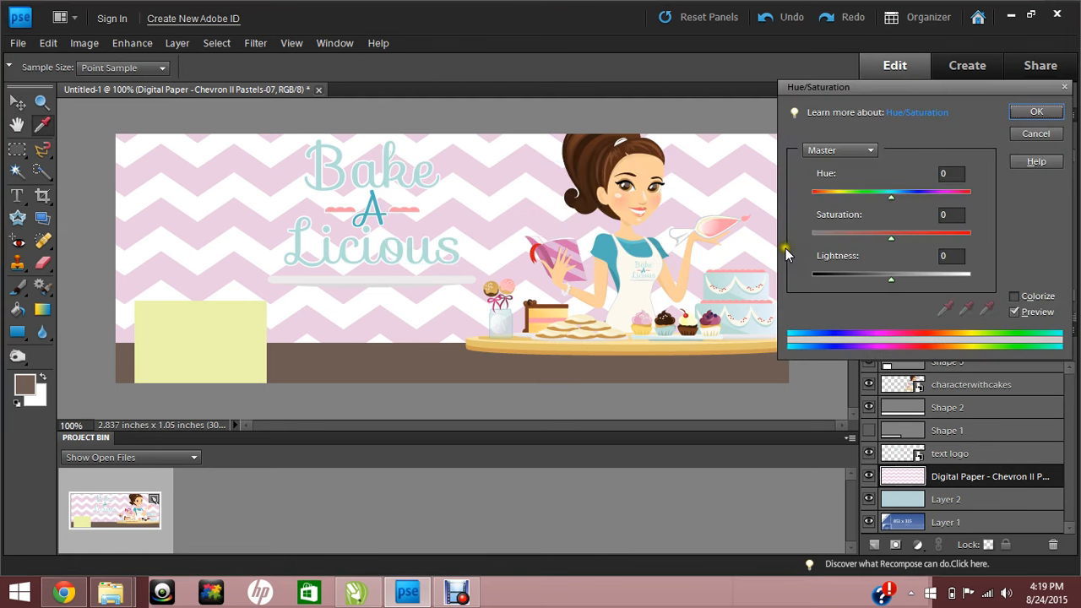
{"action": "left_click_drag", "start_coordinate": [840, 89], "coordinate": [637, 89]}
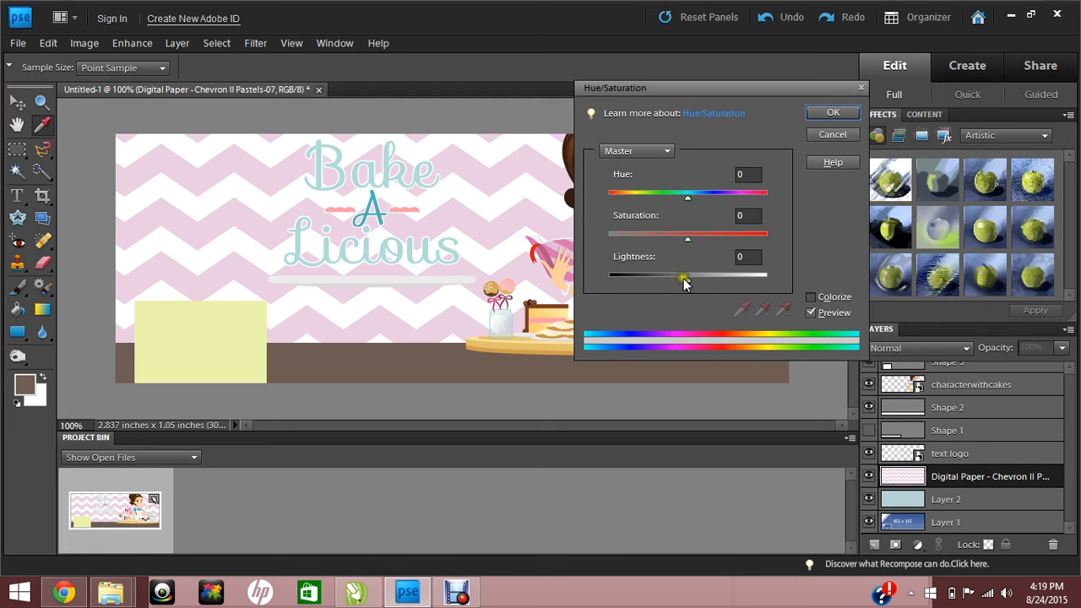
Try a Lightness of +28 on the chevron paper and reset it to 0.
{"action": "left_click_drag", "start_coordinate": [687, 279], "coordinate": [711, 285]}
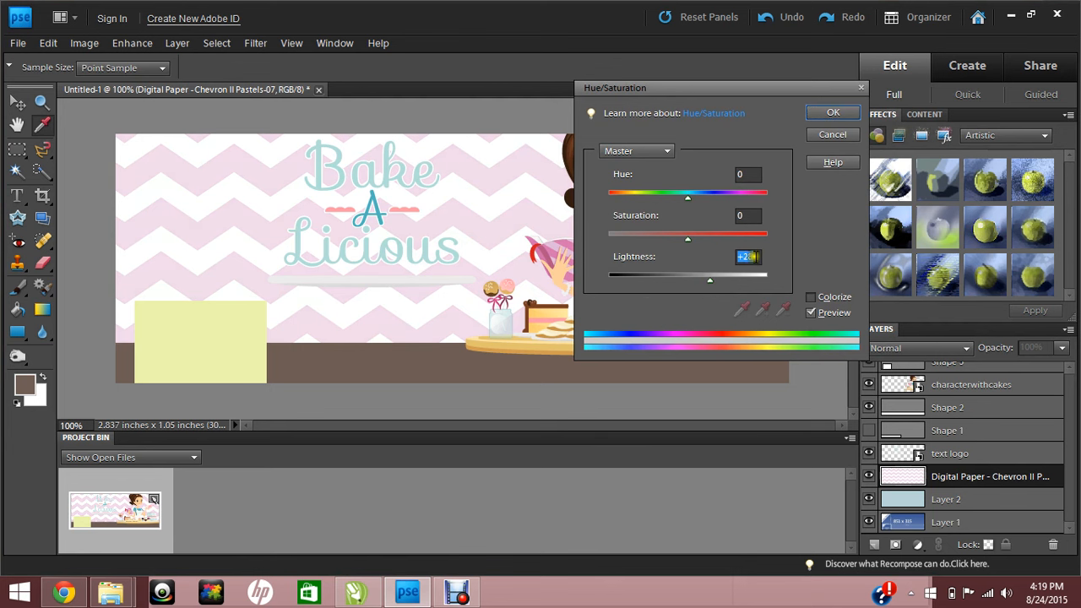
{"action": "left_click_drag", "start_coordinate": [736, 257], "coordinate": [770, 267]}
{"action": "type", "text": "0"}
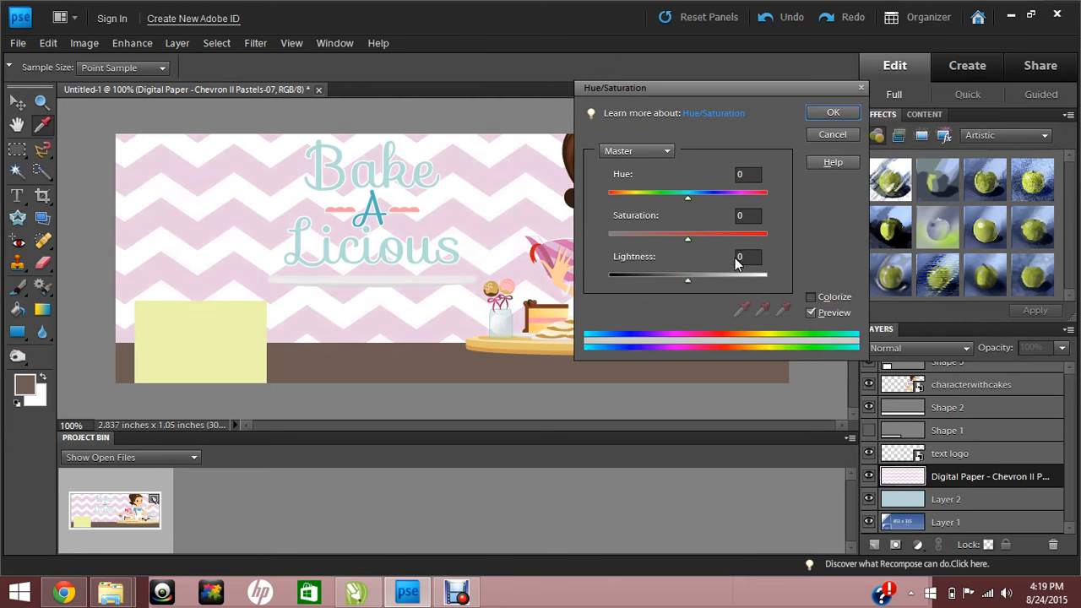
Turn the chevron paper grey by applying a Saturation of -89.
{"action": "left_click", "coordinate": [689, 240]}
{"action": "left_click_drag", "start_coordinate": [688, 240], "coordinate": [618, 241]}
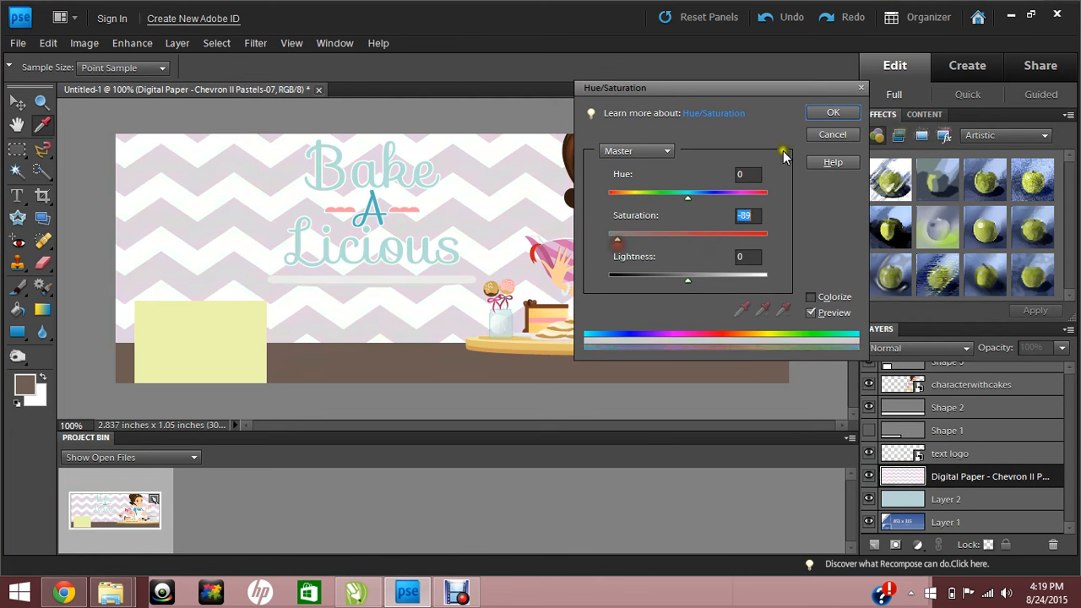
{"action": "left_click", "coordinate": [823, 113]}
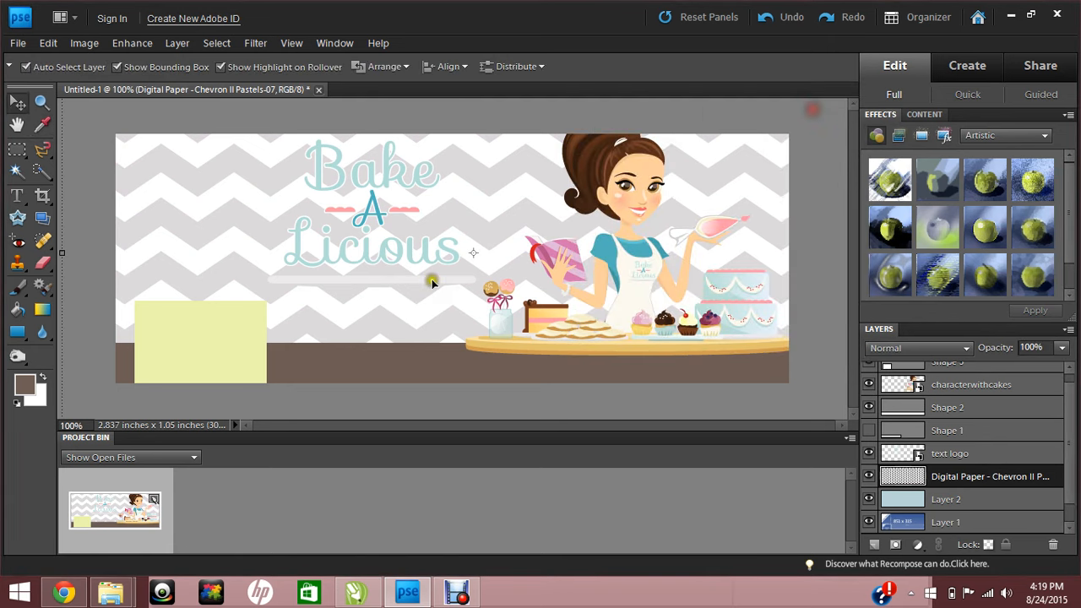
Nudge the Bake-A-Licious text logo down about 6 pixels.
{"action": "left_click", "coordinate": [363, 282]}
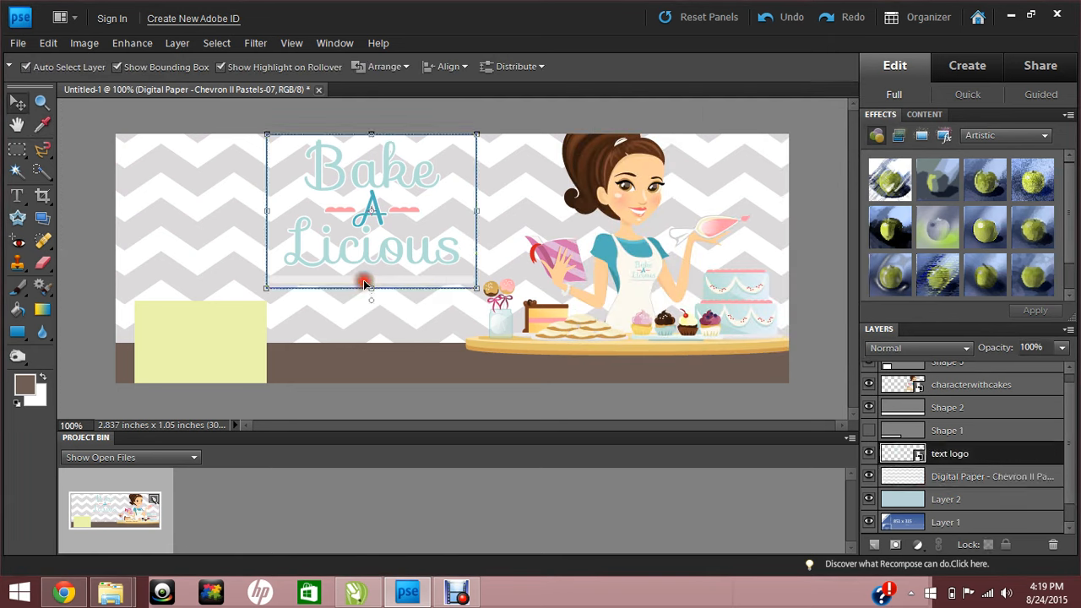
{"action": "key", "text": "Down"}
{"action": "key", "text": "Down"}
{"action": "key", "text": "Down"}
{"action": "key", "text": "Down"}
{"action": "key", "text": "Down"}
{"action": "key", "text": "Down"}
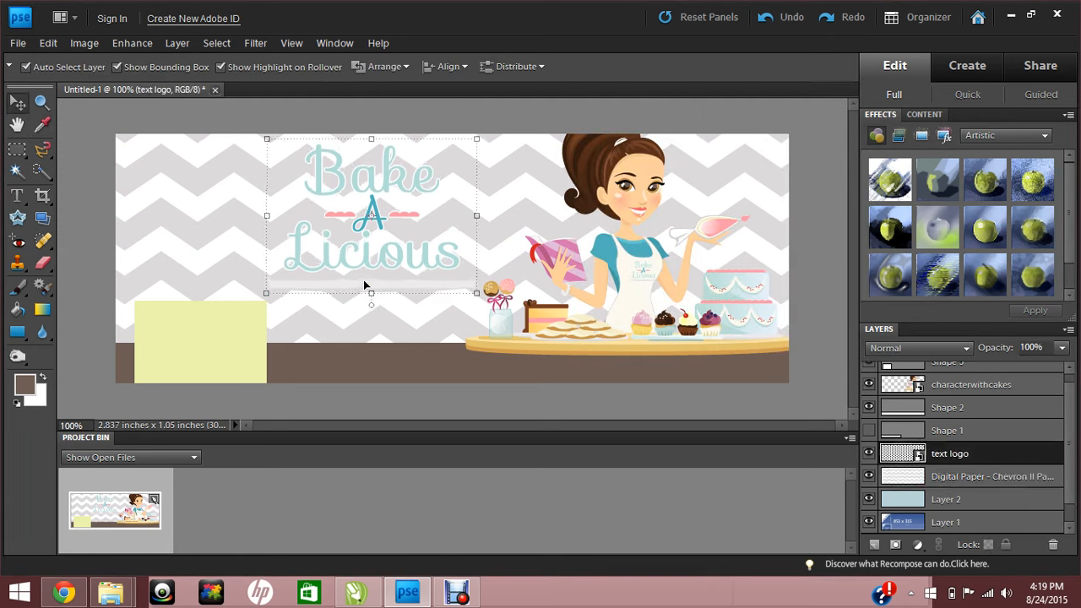
Set the foreground colour to the teal #52b2ba, sampled from the character's shirt.
{"action": "left_click", "coordinate": [24, 384]}
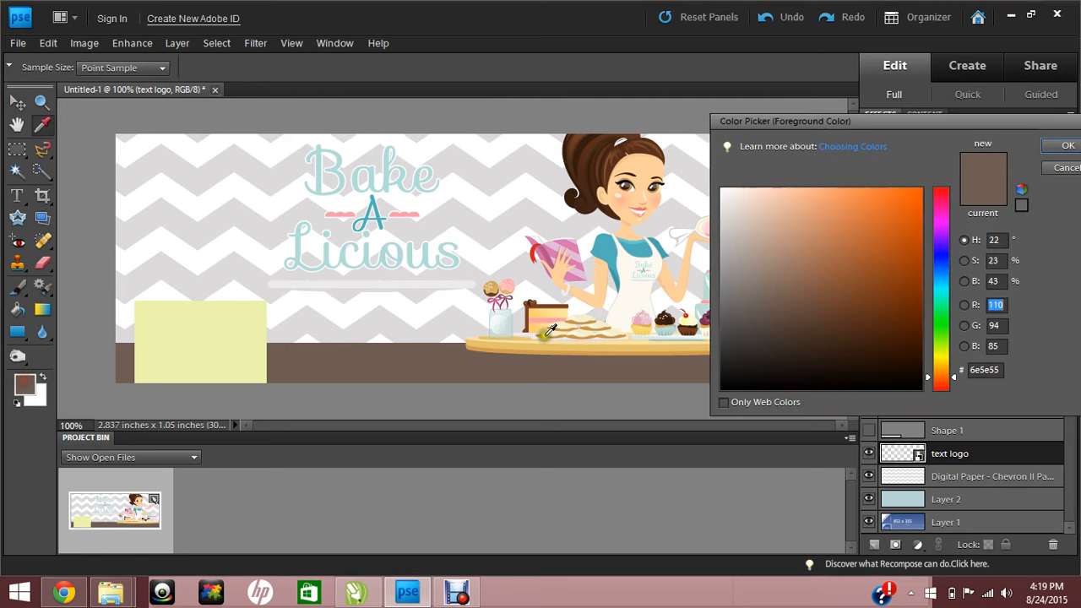
{"action": "left_click", "coordinate": [642, 255]}
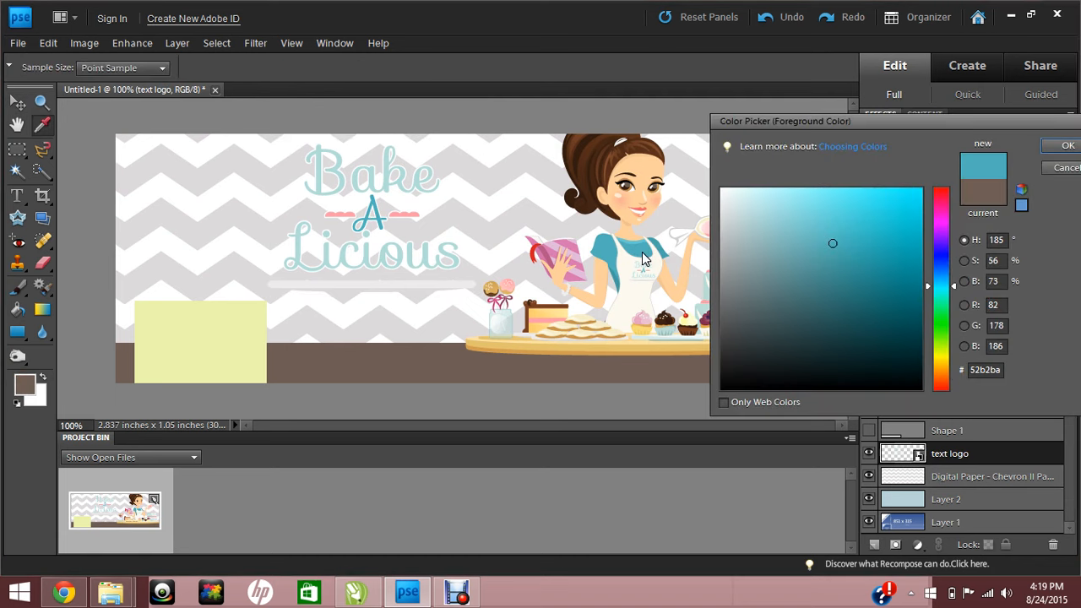
{"action": "key", "text": "Return"}
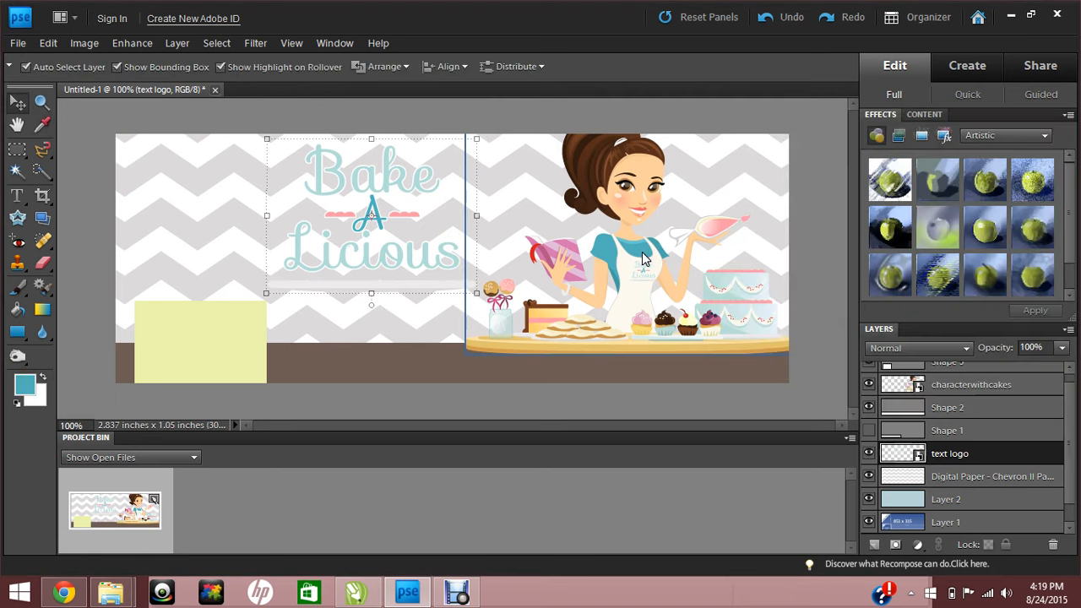
Try colorizing the chevron paper with the teal hue 185 and altered saturation and lightness, and discard the adjustment.
{"action": "left_click", "coordinate": [229, 219]}
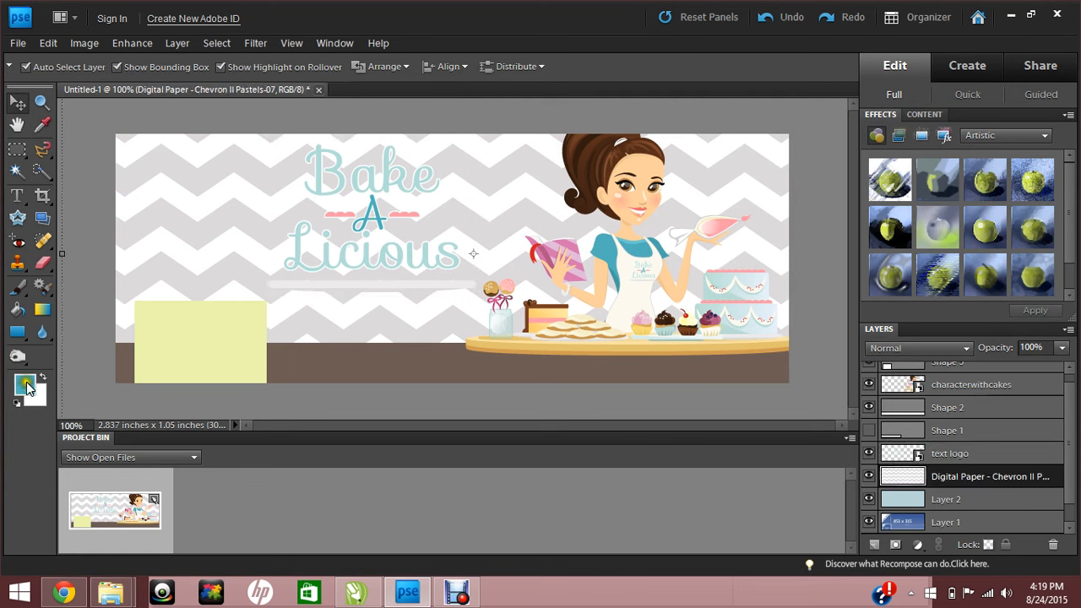
{"action": "left_click", "coordinate": [225, 214]}
{"action": "key", "text": "ctrl+u"}
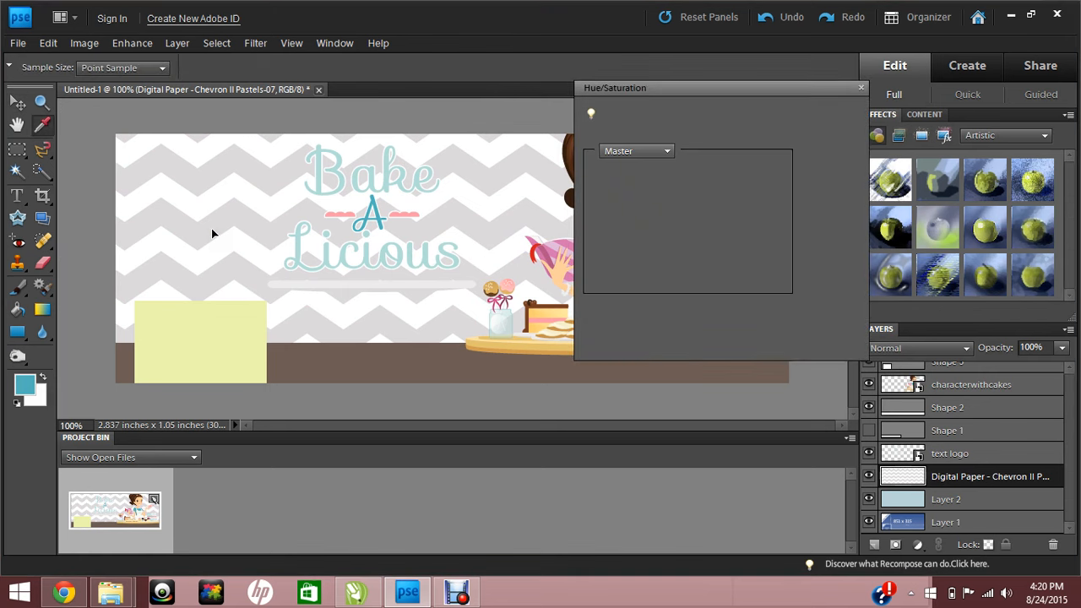
{"action": "left_click", "coordinate": [811, 298]}
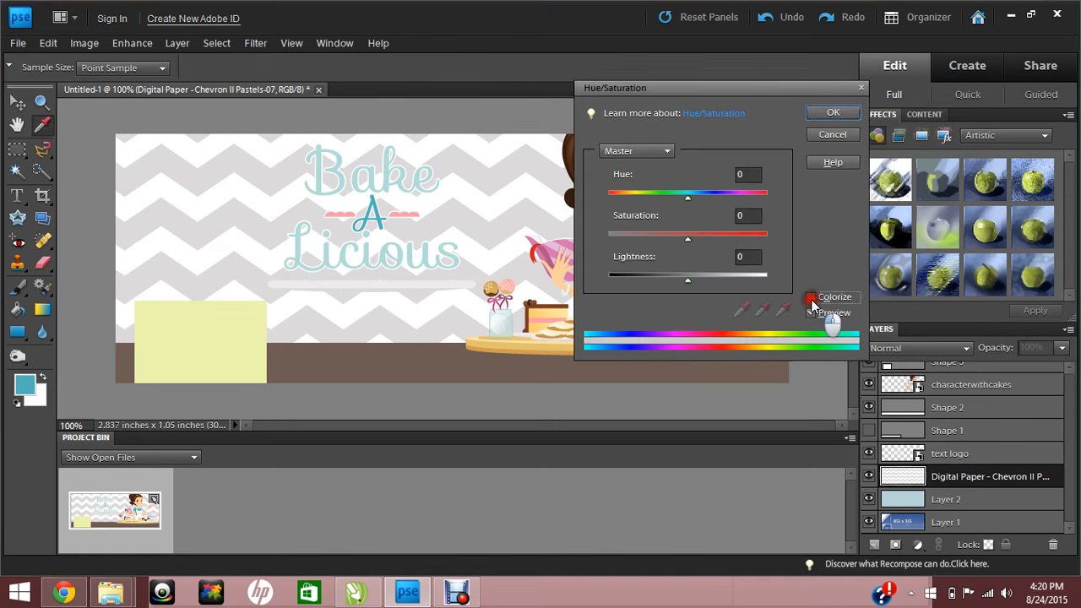
{"action": "left_click", "coordinate": [657, 240]}
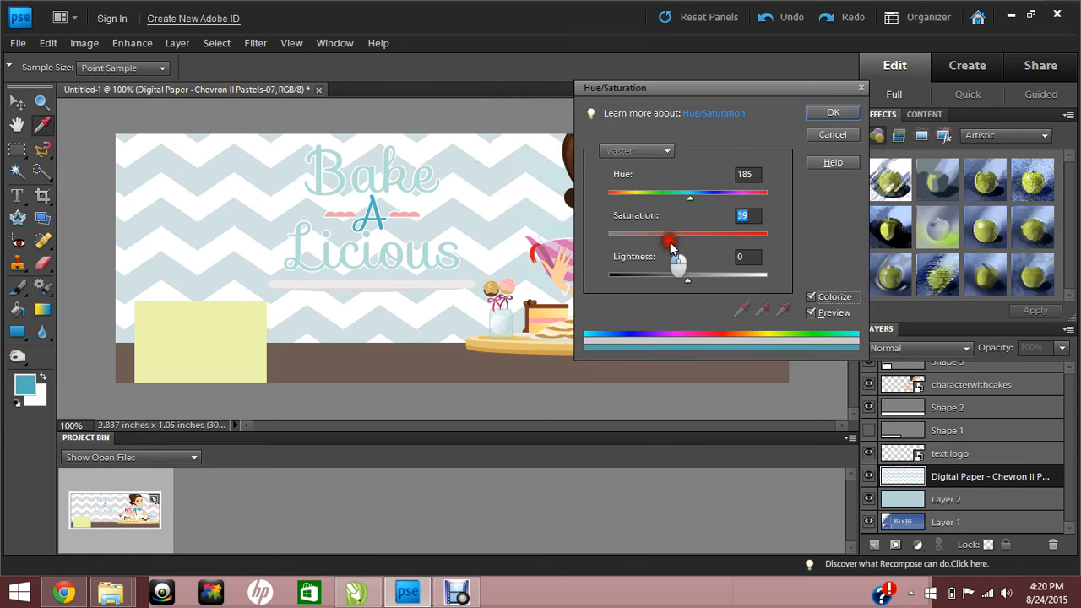
{"action": "mouse_move", "coordinate": [672, 245]}
{"action": "left_mouse_down"}
{"action": "mouse_move", "coordinate": [635, 243]}
{"action": "mouse_move", "coordinate": [666, 243]}
{"action": "left_mouse_up"}
{"action": "left_click_drag", "start_coordinate": [686, 278], "coordinate": [660, 282]}
{"action": "left_click", "coordinate": [831, 138]}
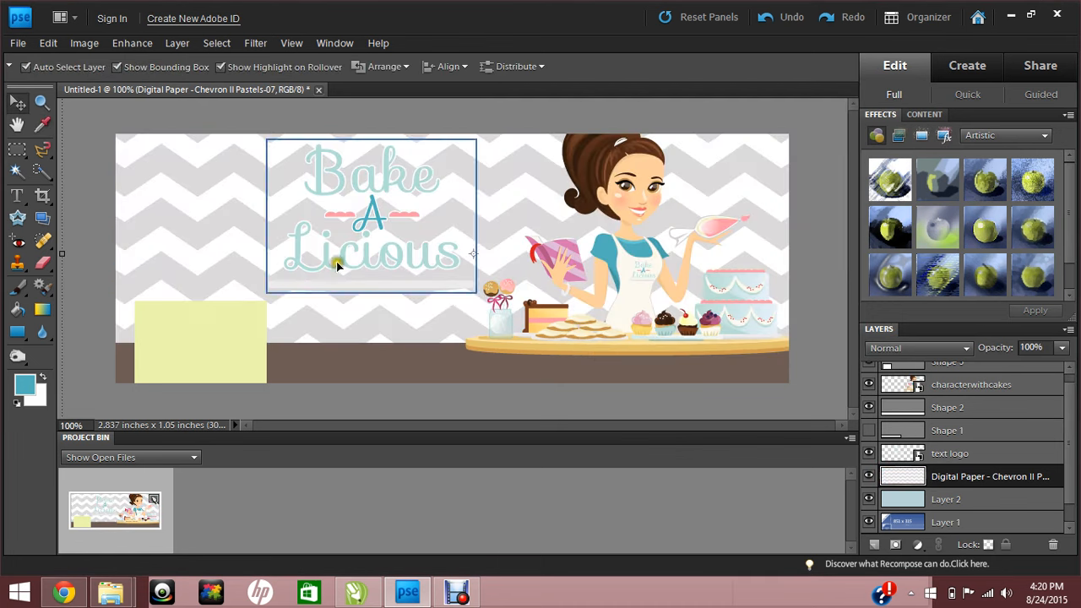
Place page 1 of the cake PDF and move its layer between Shape 3 and characterwithcakes.
{"action": "left_click", "coordinate": [82, 176]}
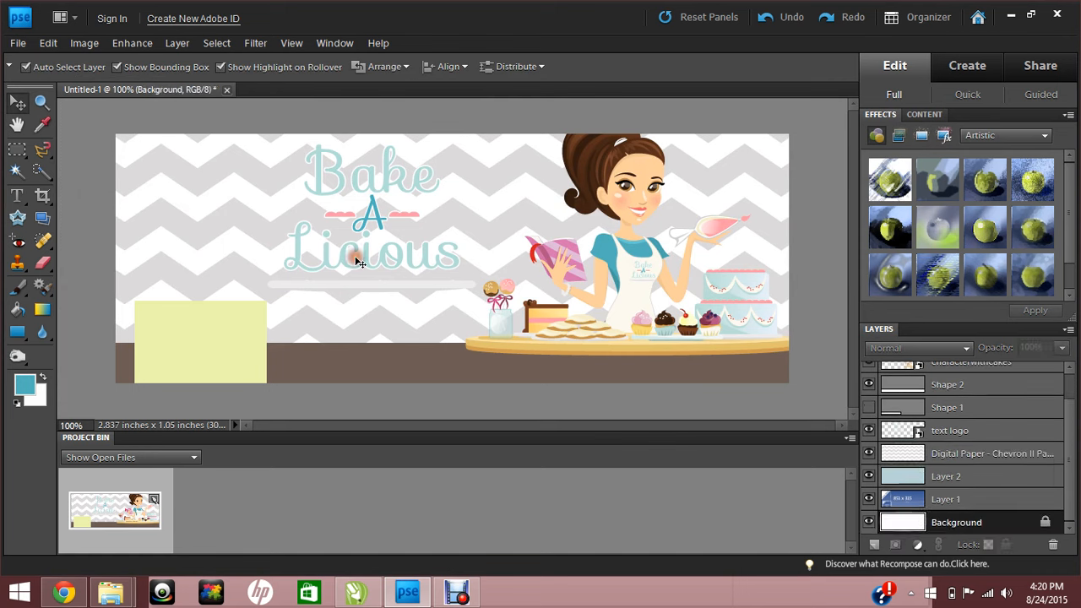
{"action": "left_click", "coordinate": [17, 44]}
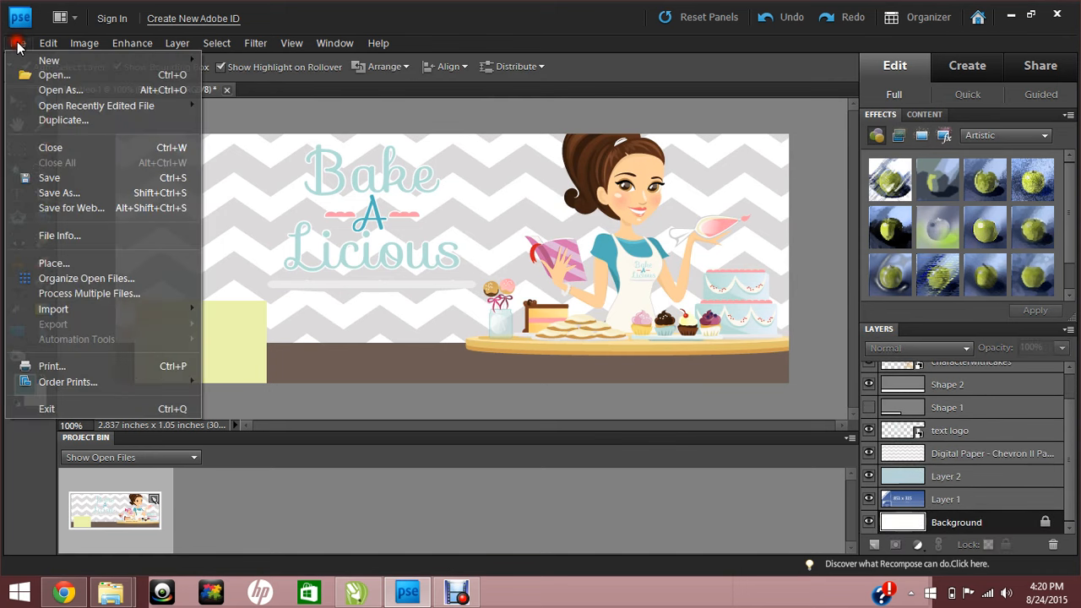
{"action": "left_click", "coordinate": [148, 269]}
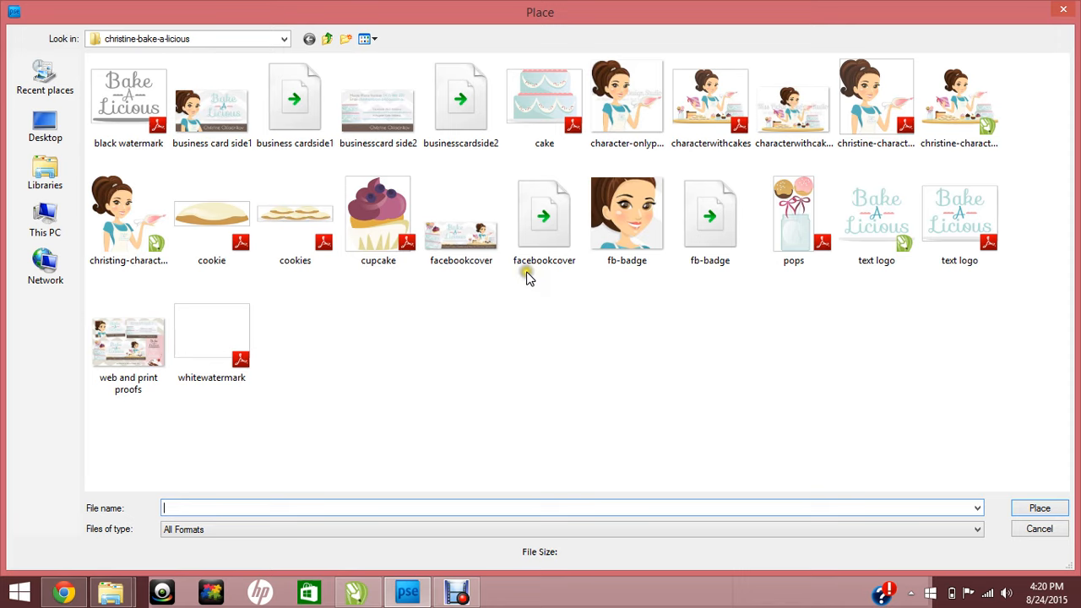
{"action": "left_click", "coordinate": [545, 108]}
{"action": "left_click", "coordinate": [1032, 509]}
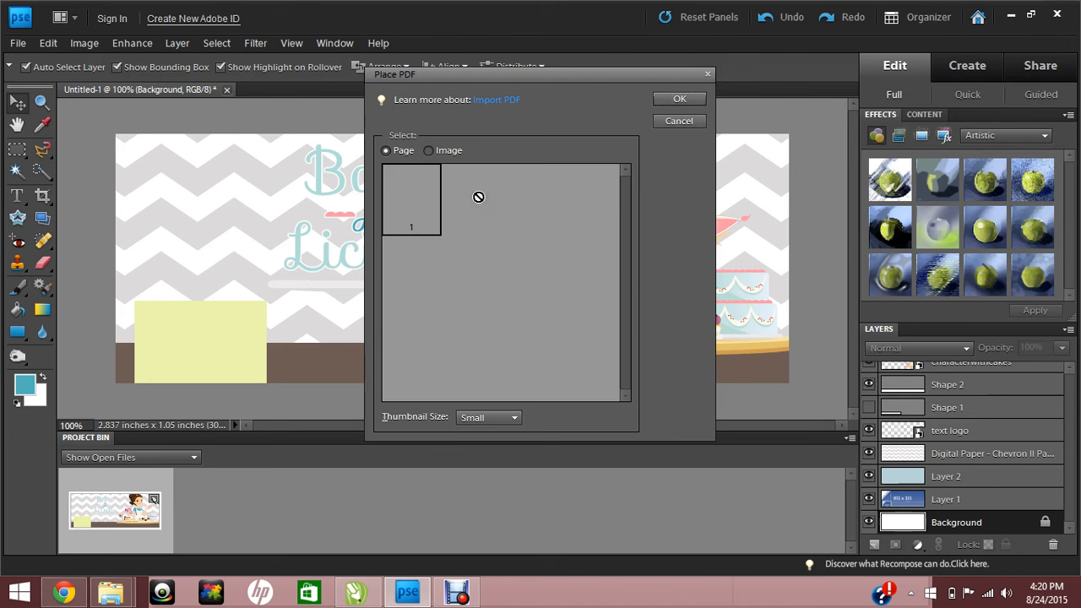
{"action": "left_click", "coordinate": [668, 101]}
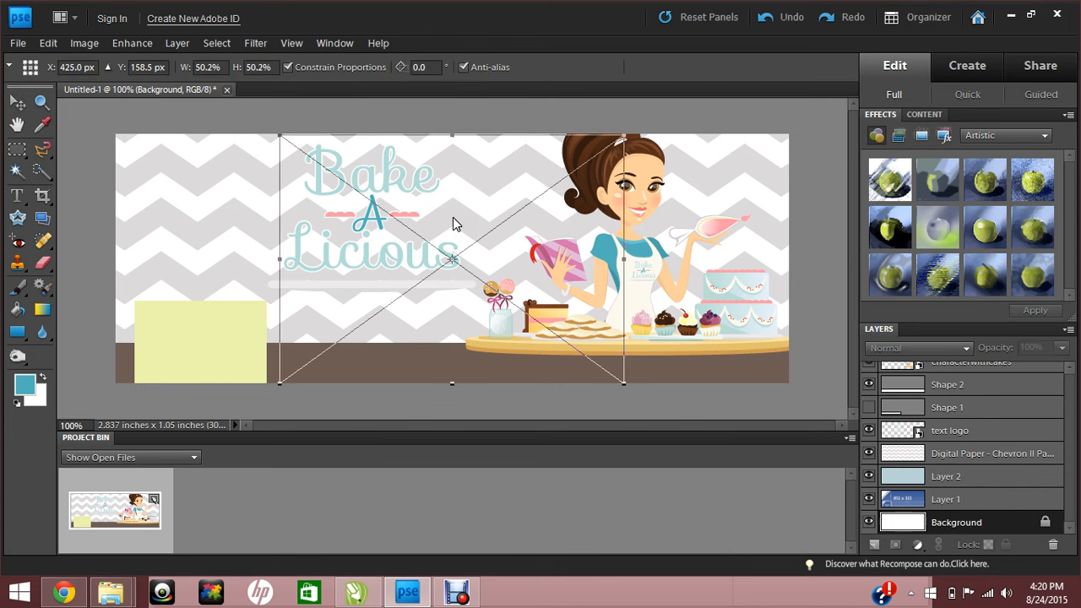
{"action": "left_click", "coordinate": [587, 395]}
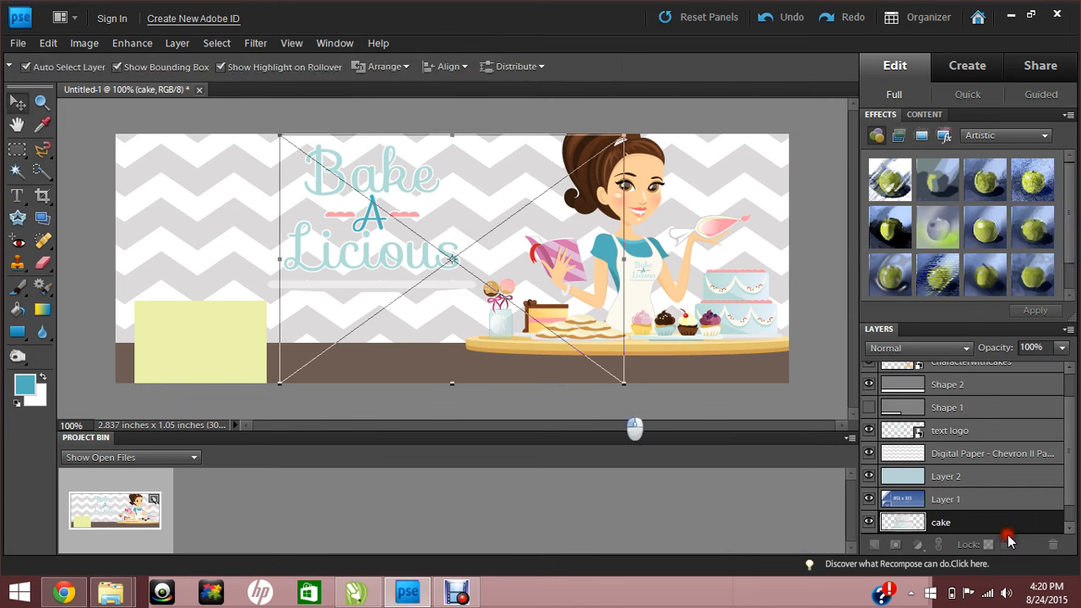
{"action": "left_click_drag", "start_coordinate": [971, 525], "coordinate": [957, 393]}
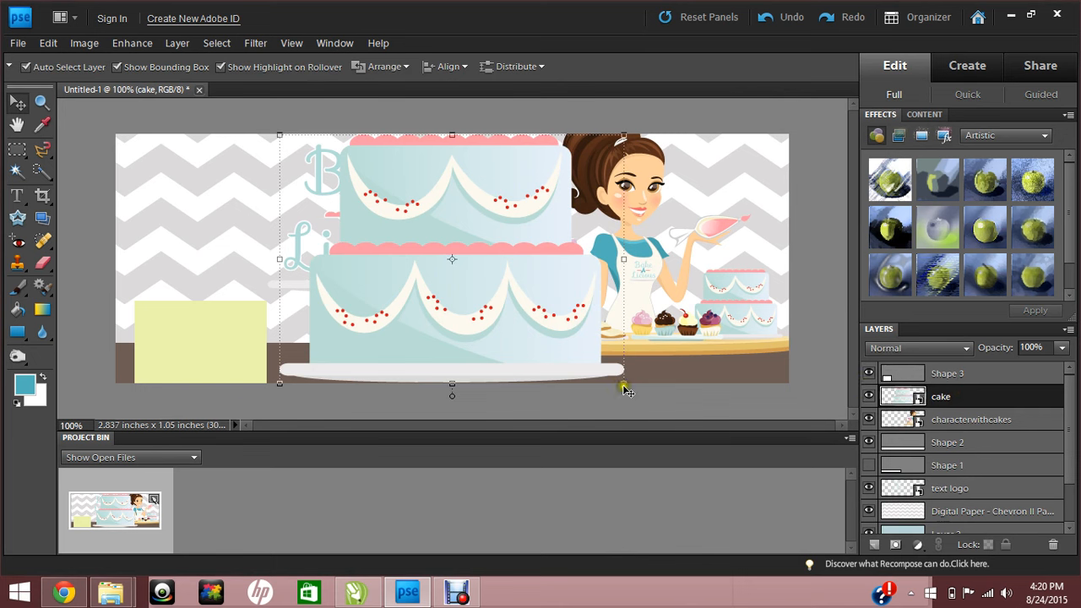
Scale the cake to 71.1%, position it behind the yellow block so it runs off the cover's edge, and rotate it -5.1°.
{"action": "left_click_drag", "start_coordinate": [626, 391], "coordinate": [525, 311]}
{"action": "left_click_drag", "start_coordinate": [436, 274], "coordinate": [228, 356]}
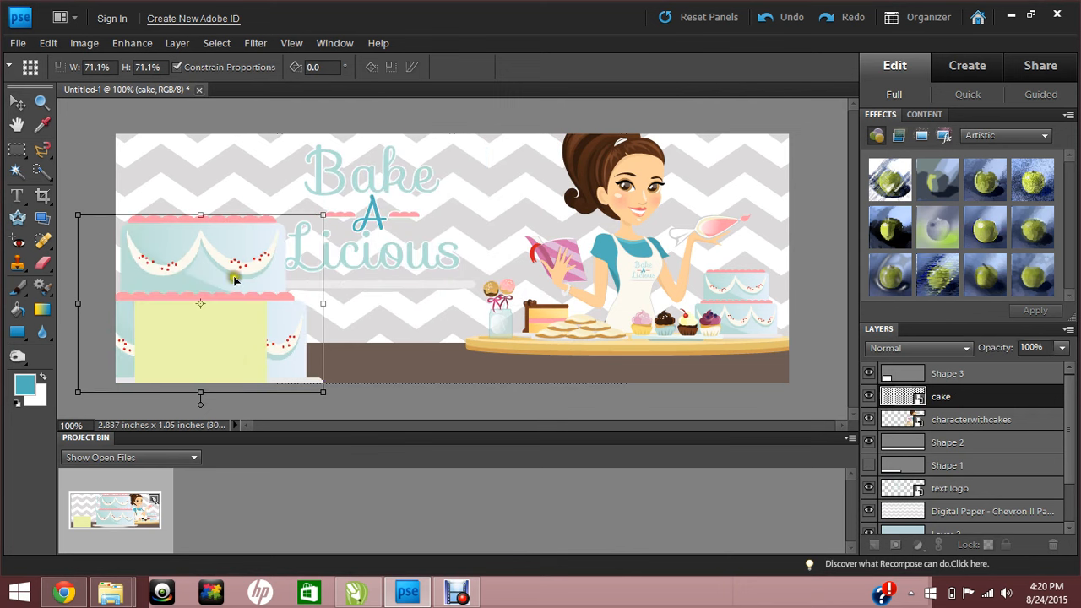
{"action": "left_click_drag", "start_coordinate": [234, 278], "coordinate": [208, 279]}
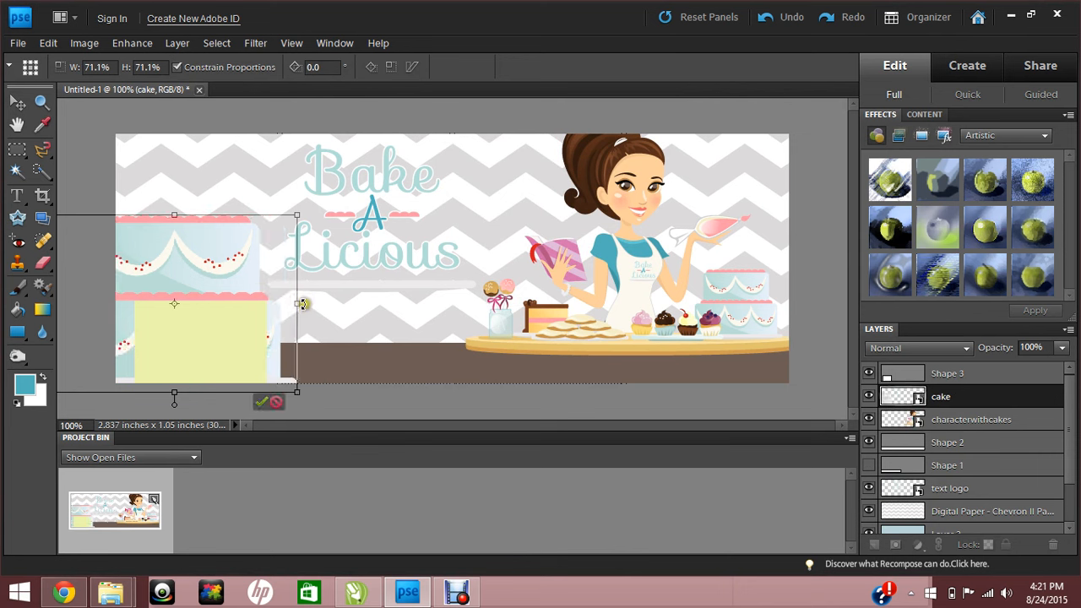
{"action": "left_click_drag", "start_coordinate": [305, 300], "coordinate": [306, 289]}
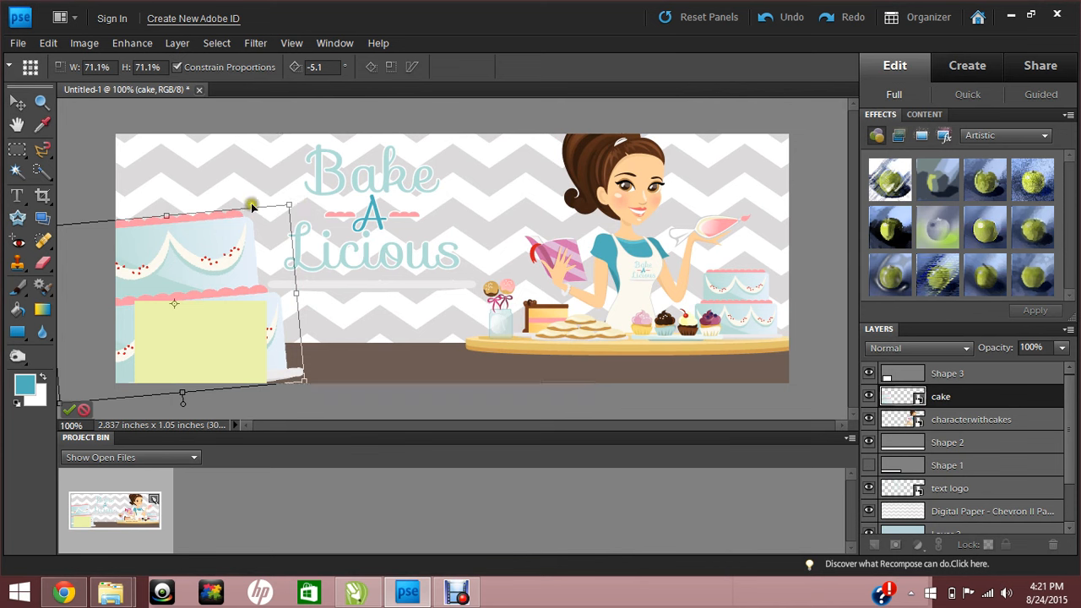
{"action": "left_click", "coordinate": [71, 411]}
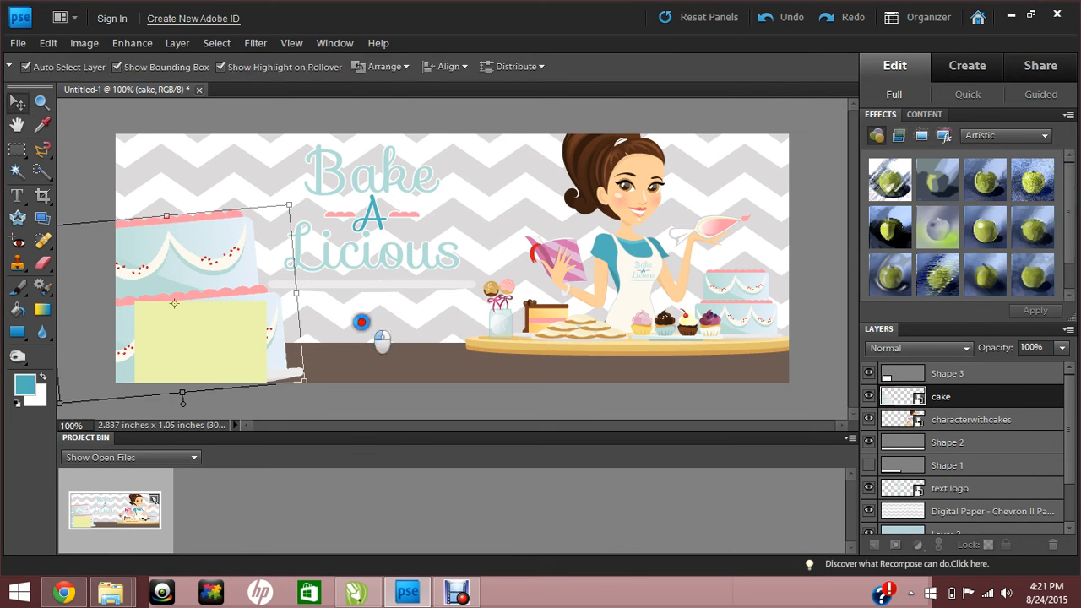
{"action": "left_click", "coordinate": [362, 322]}
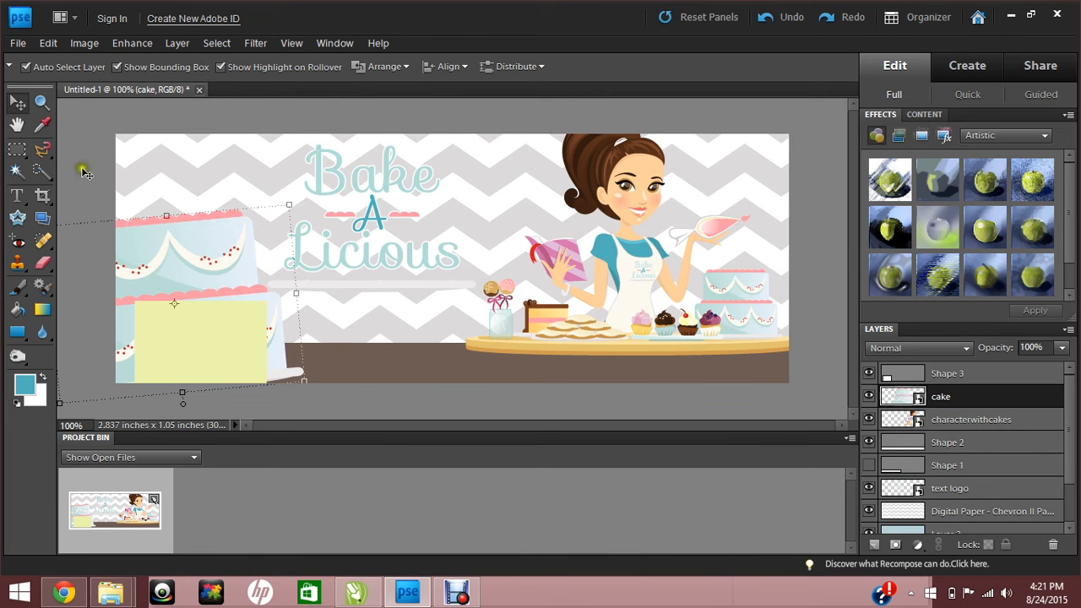
Place page 1 of the pops PDF and move its layer between Shape 2 and Shape 1.
{"action": "left_click", "coordinate": [17, 43]}
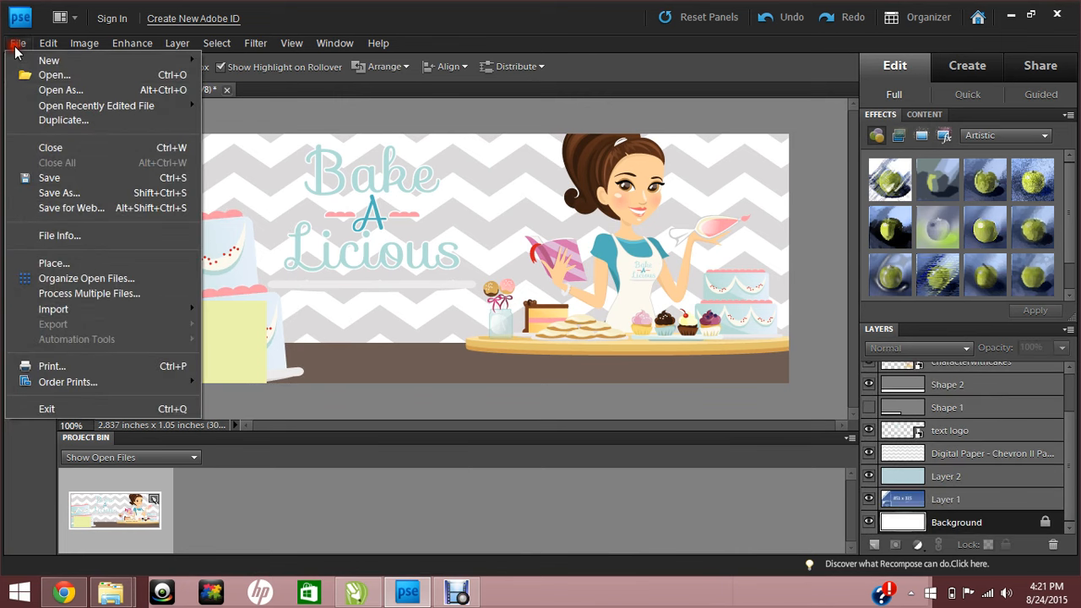
{"action": "left_click", "coordinate": [77, 268]}
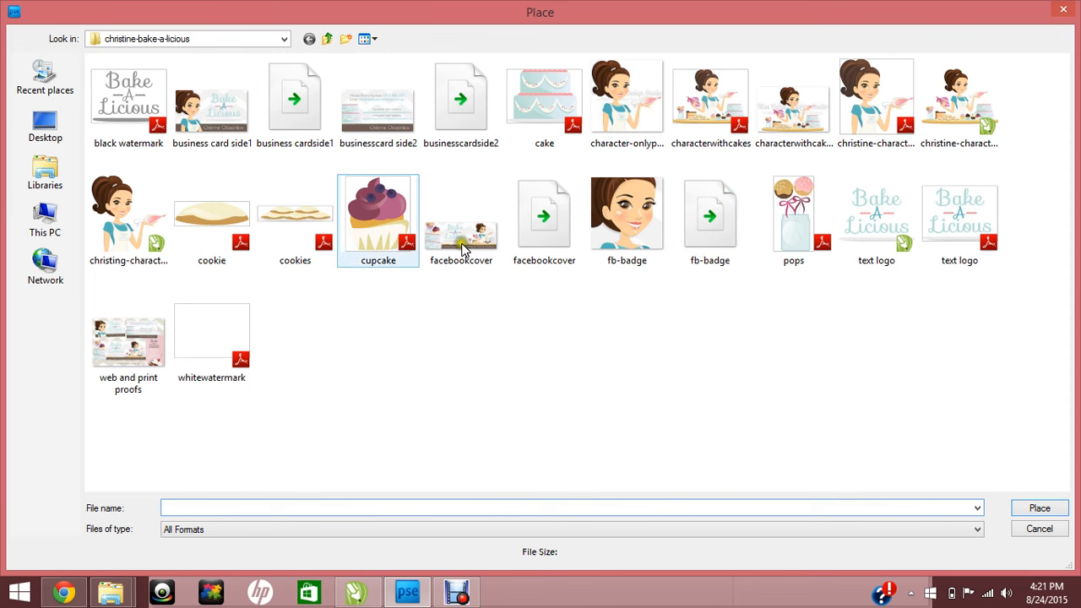
{"action": "left_click", "coordinate": [778, 244]}
{"action": "left_click", "coordinate": [1037, 510]}
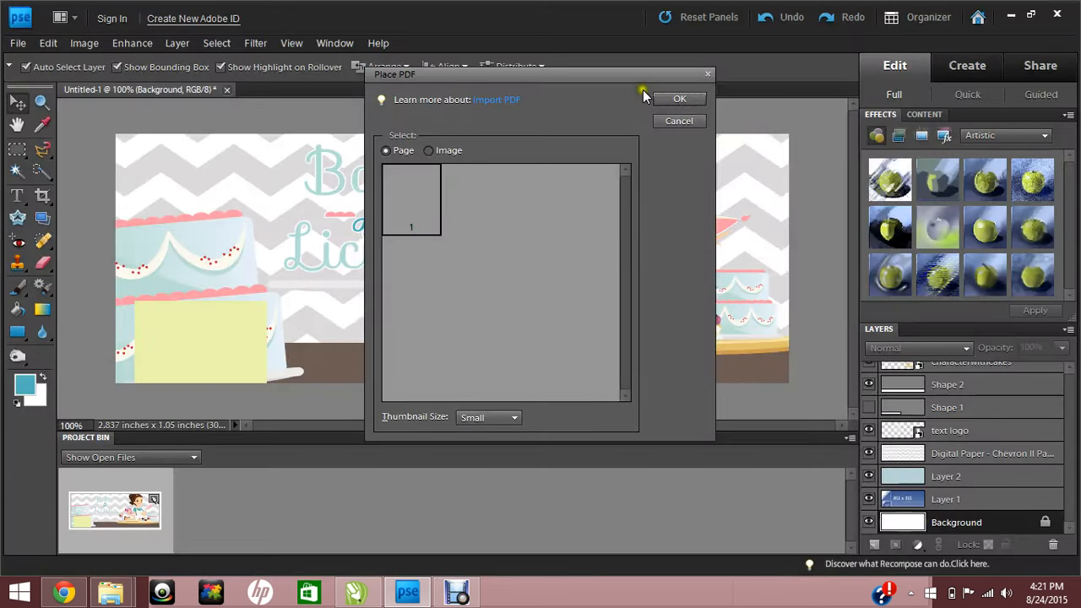
{"action": "left_click", "coordinate": [659, 105]}
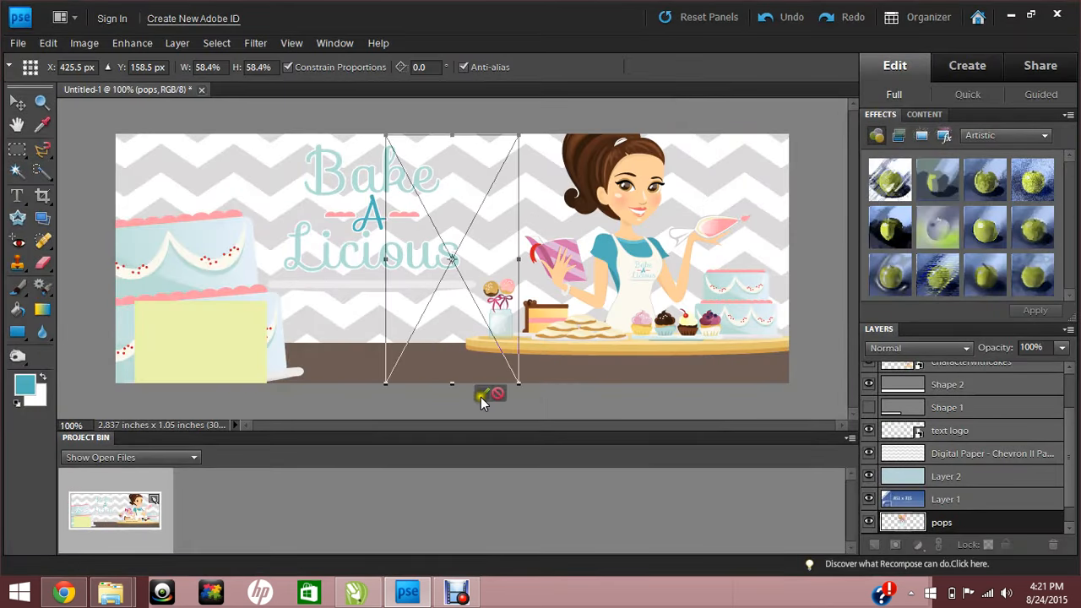
{"action": "left_click", "coordinate": [482, 394]}
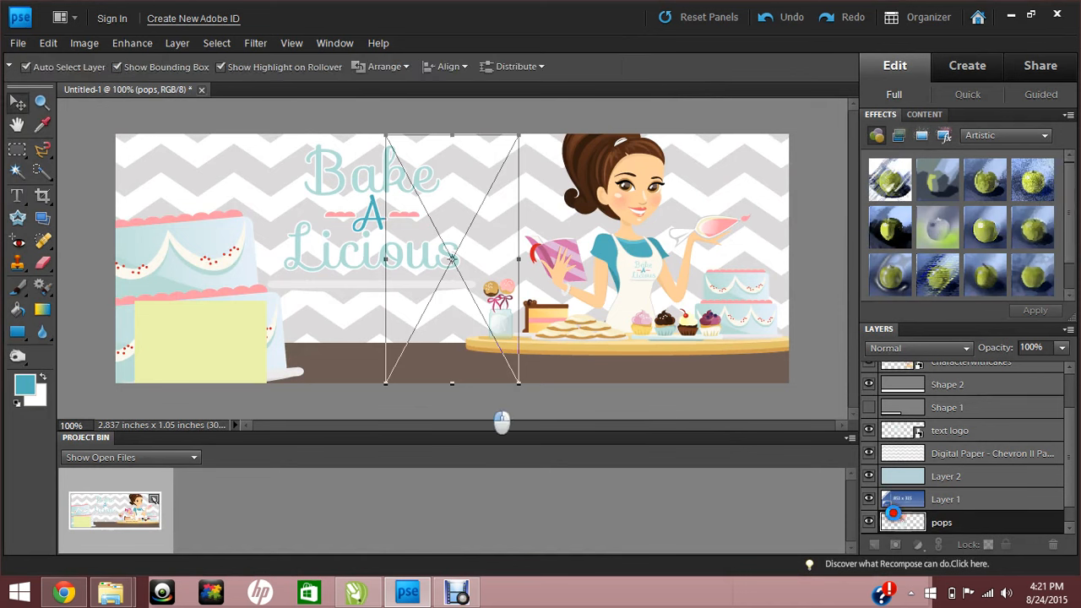
{"action": "left_click_drag", "start_coordinate": [893, 512], "coordinate": [970, 394]}
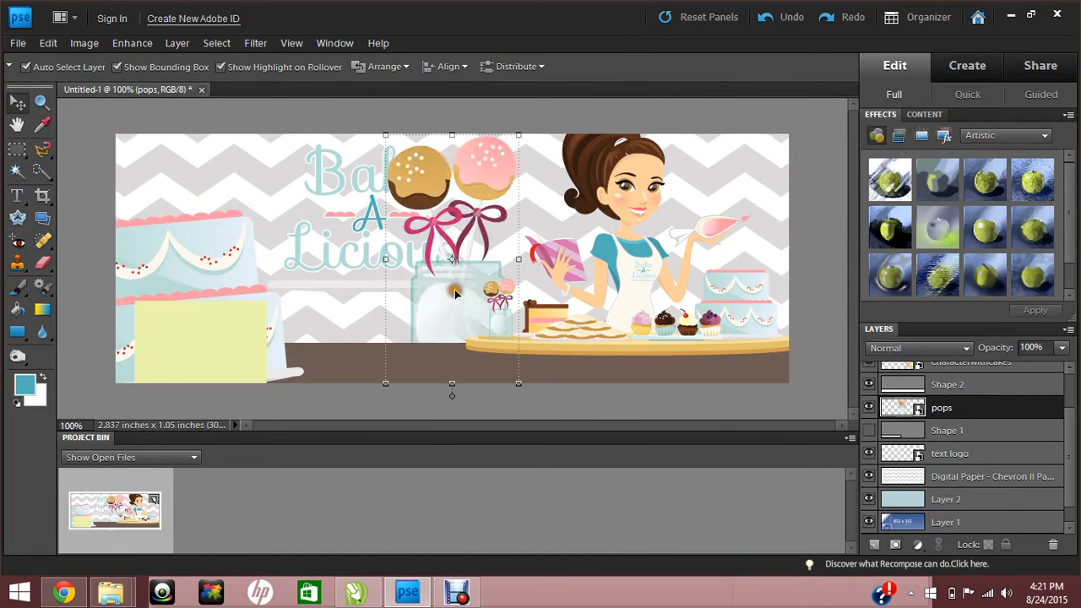
Fit the pops jar on top of the large cake at 55.7% scale and 6.6° rotation, and shift the cake slightly down.
{"action": "left_click_drag", "start_coordinate": [454, 292], "coordinate": [411, 308]}
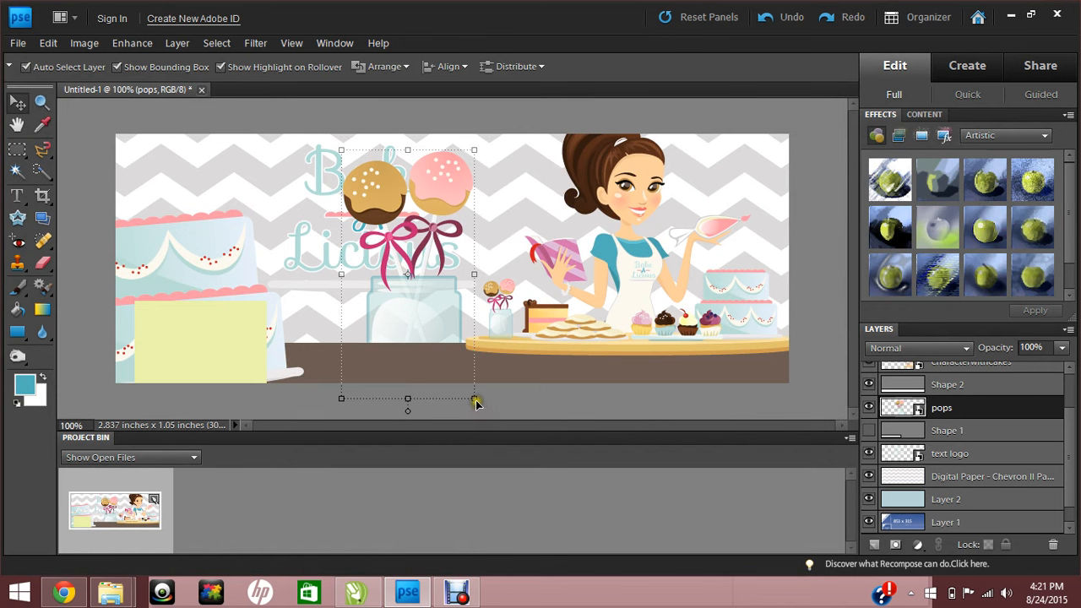
{"action": "left_click_drag", "start_coordinate": [474, 402], "coordinate": [181, 264]}
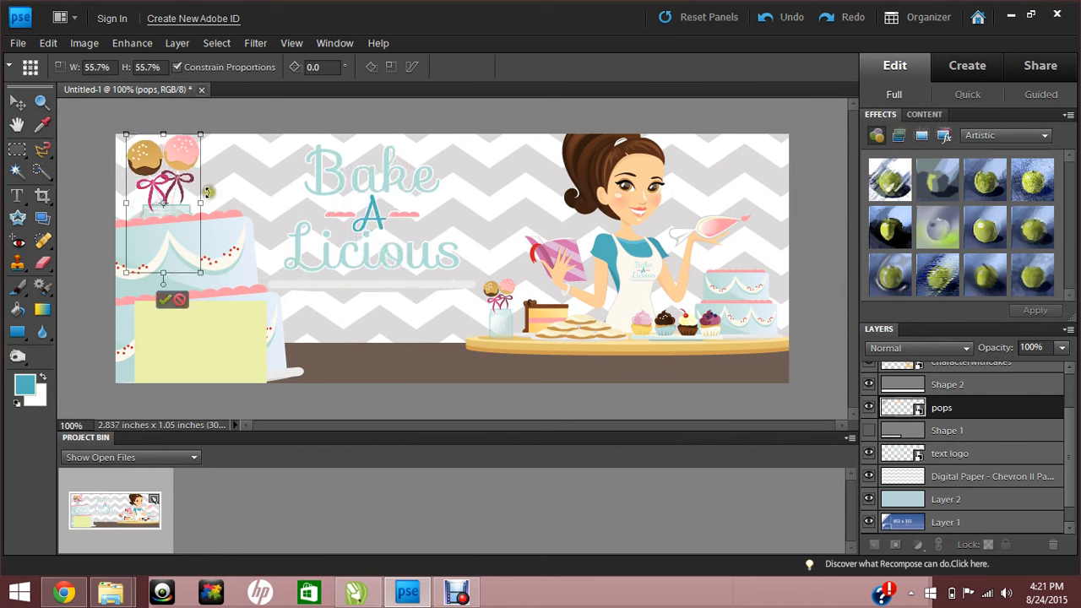
{"action": "left_click_drag", "start_coordinate": [207, 192], "coordinate": [208, 198]}
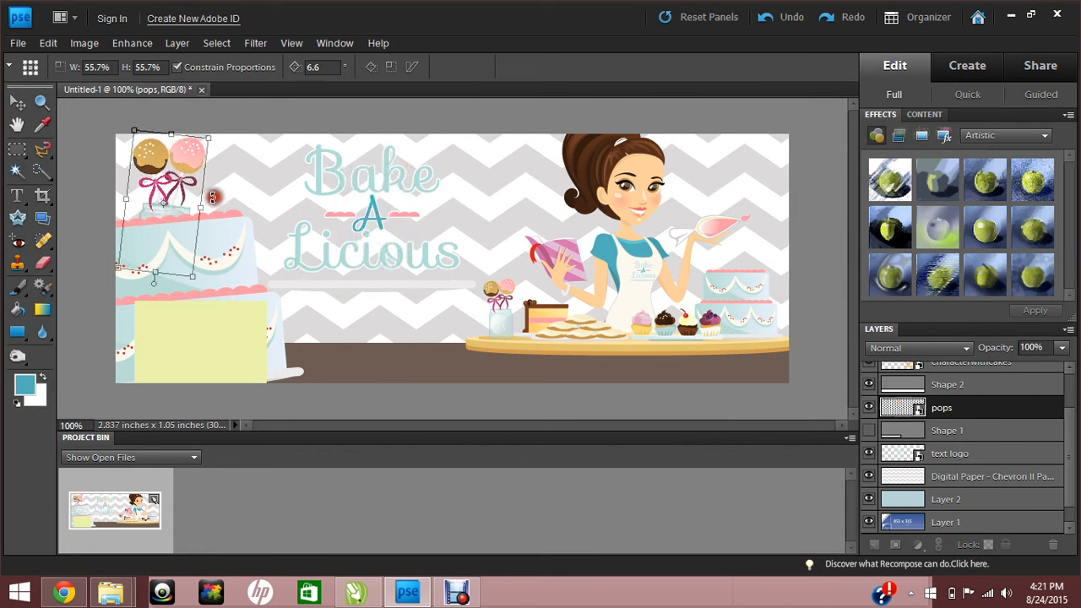
{"action": "left_click", "coordinate": [157, 300]}
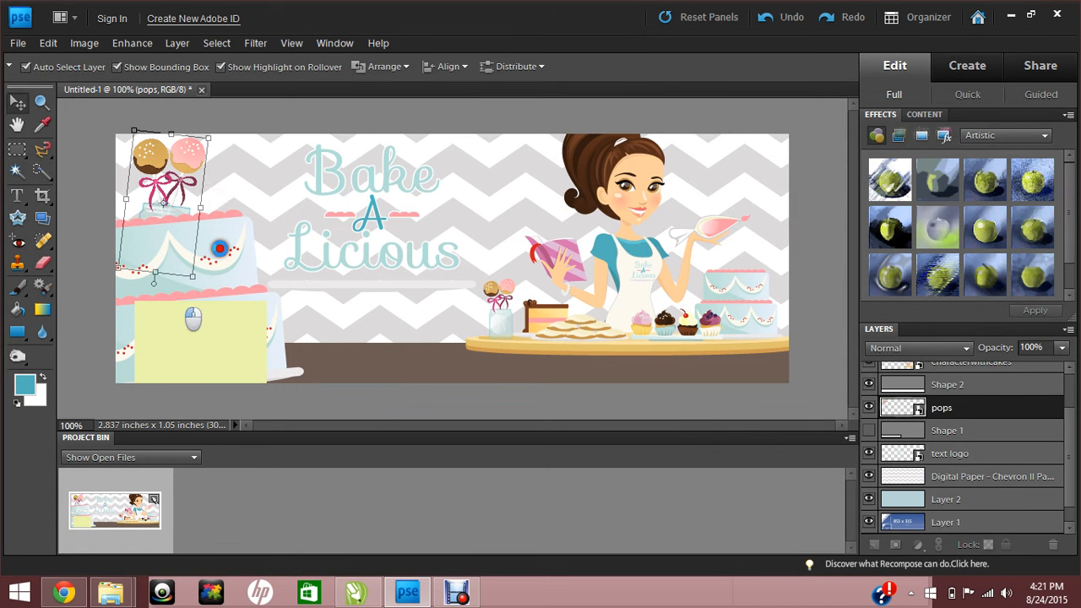
{"action": "left_click_drag", "start_coordinate": [224, 242], "coordinate": [224, 260]}
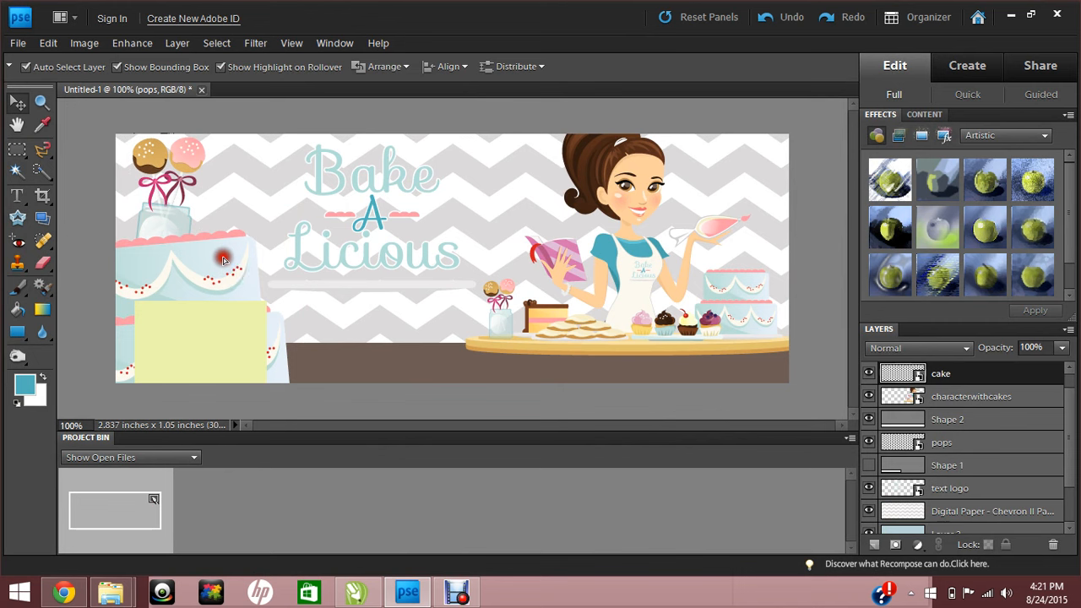
Place page 1 of the cupcake PDF and scale it to about 77%.
{"action": "left_click", "coordinate": [352, 404]}
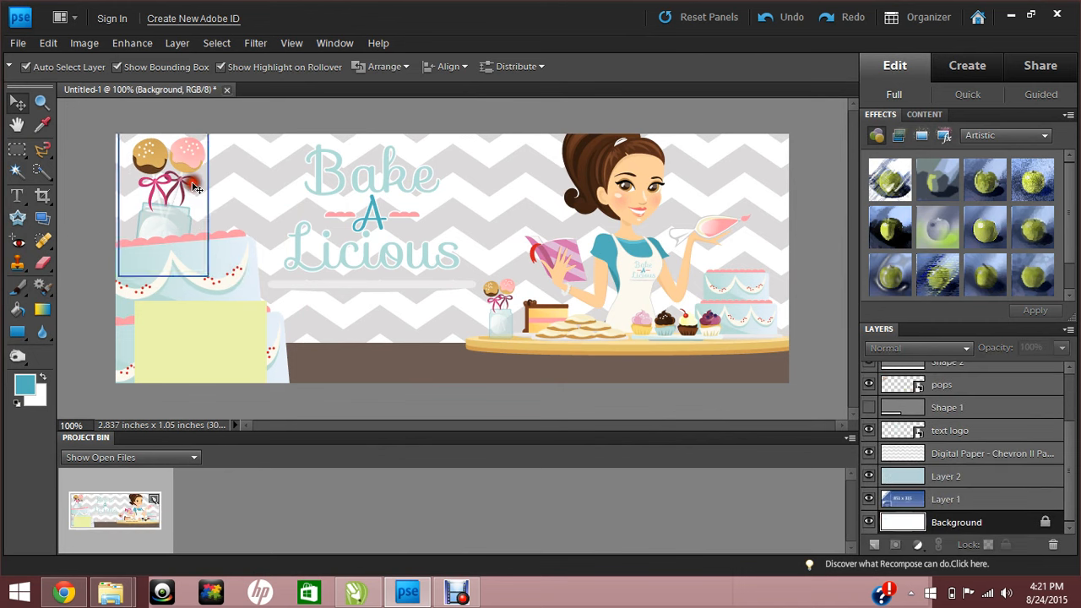
{"action": "left_click", "coordinate": [18, 43]}
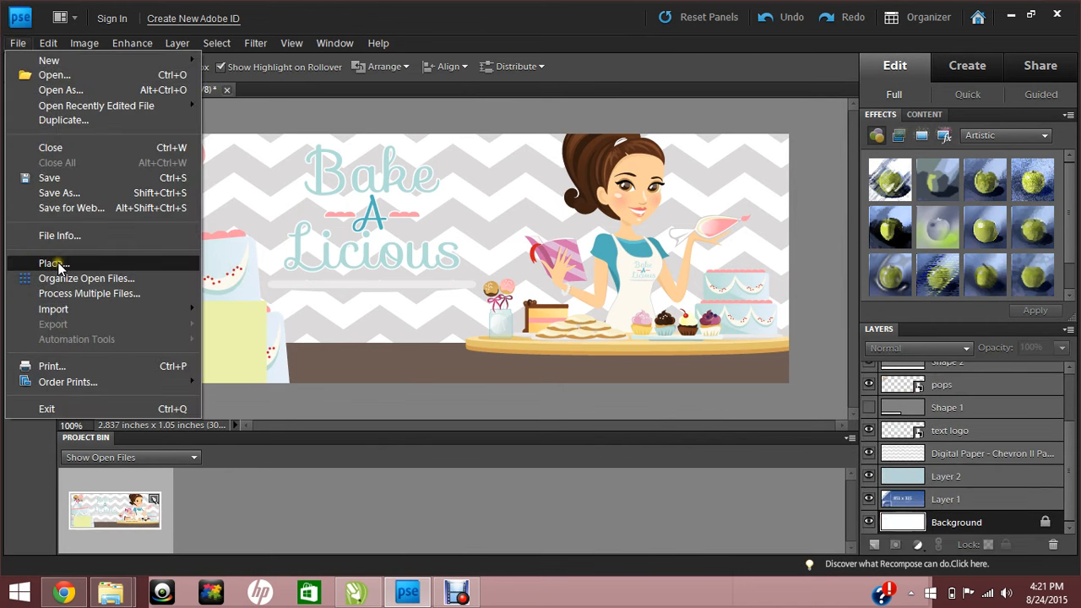
{"action": "left_click", "coordinate": [52, 263]}
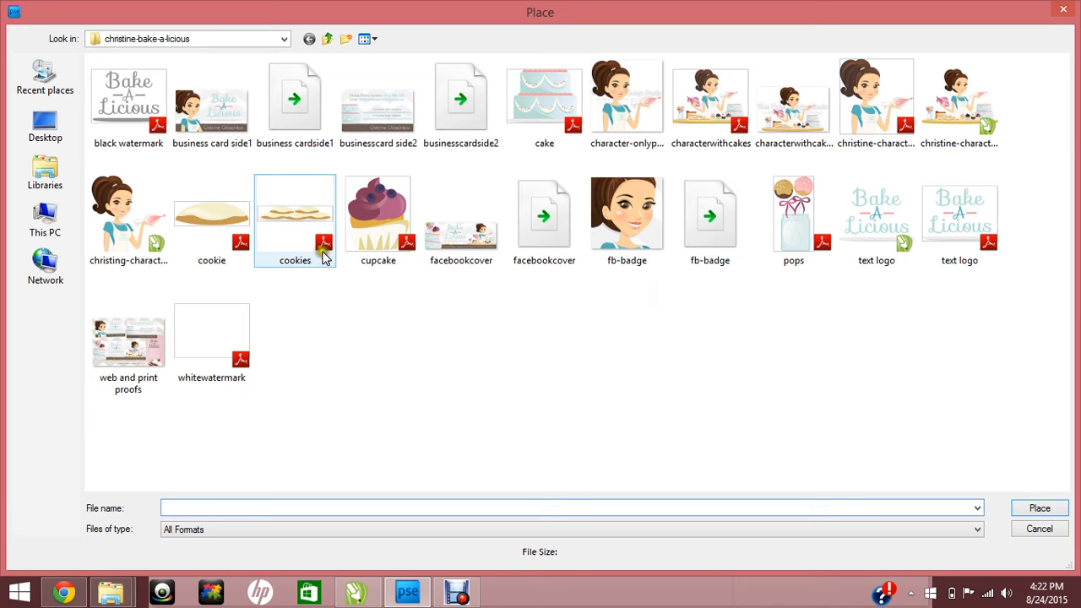
{"action": "left_click", "coordinate": [379, 215]}
{"action": "left_click", "coordinate": [1025, 509]}
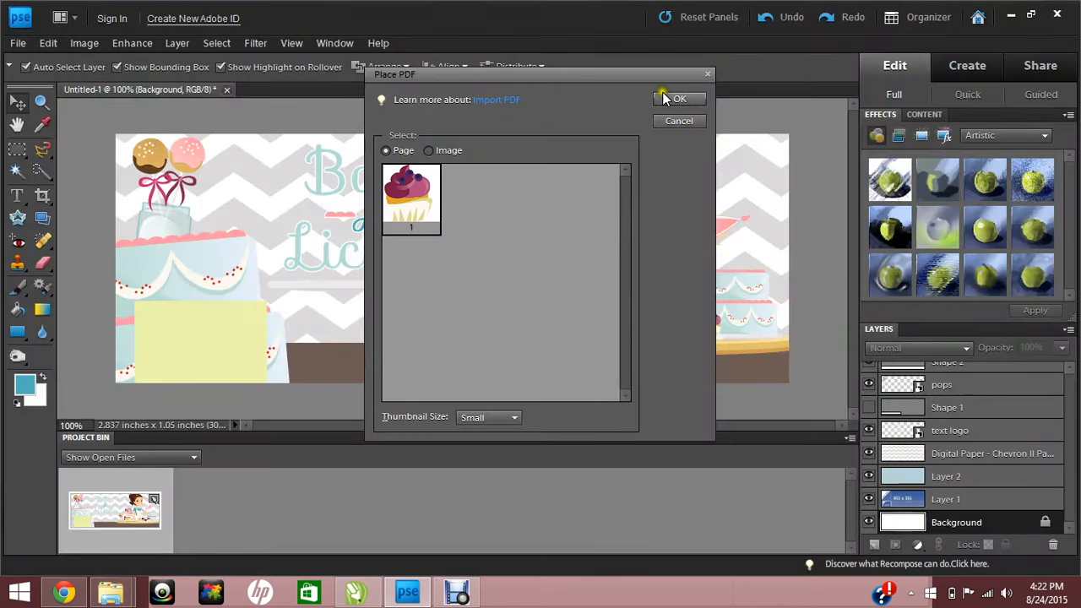
{"action": "left_click", "coordinate": [665, 98]}
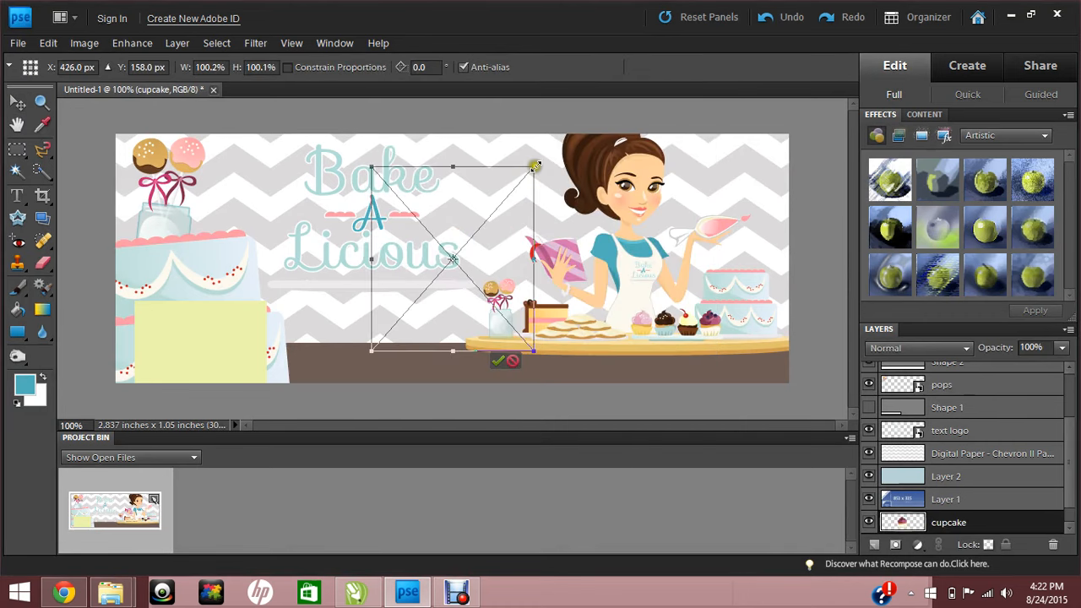
{"action": "left_click_drag", "start_coordinate": [535, 163], "coordinate": [496, 209]}
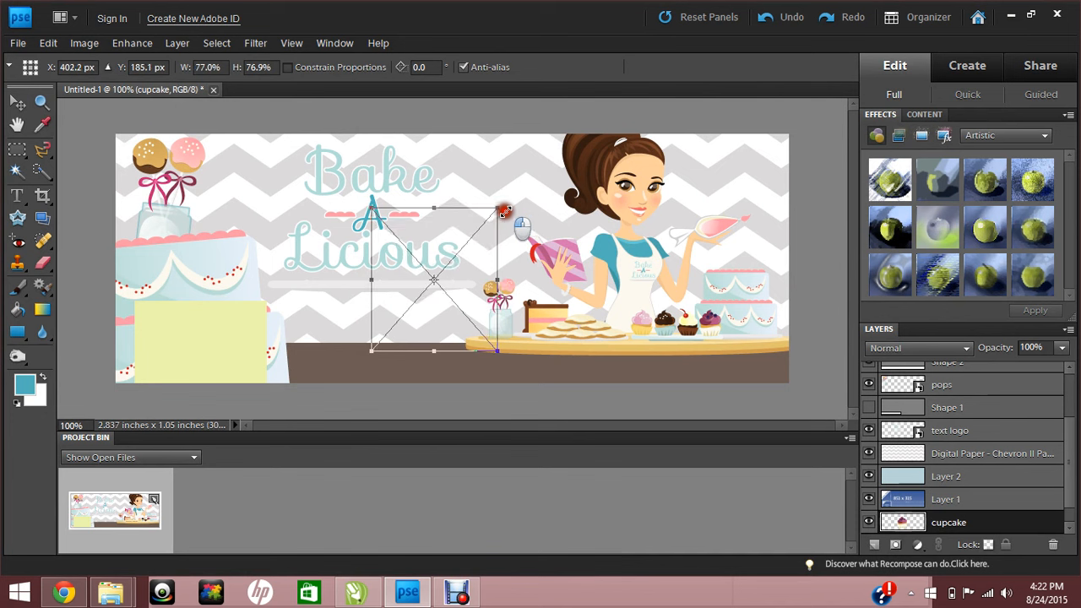
{"action": "left_click", "coordinate": [462, 361]}
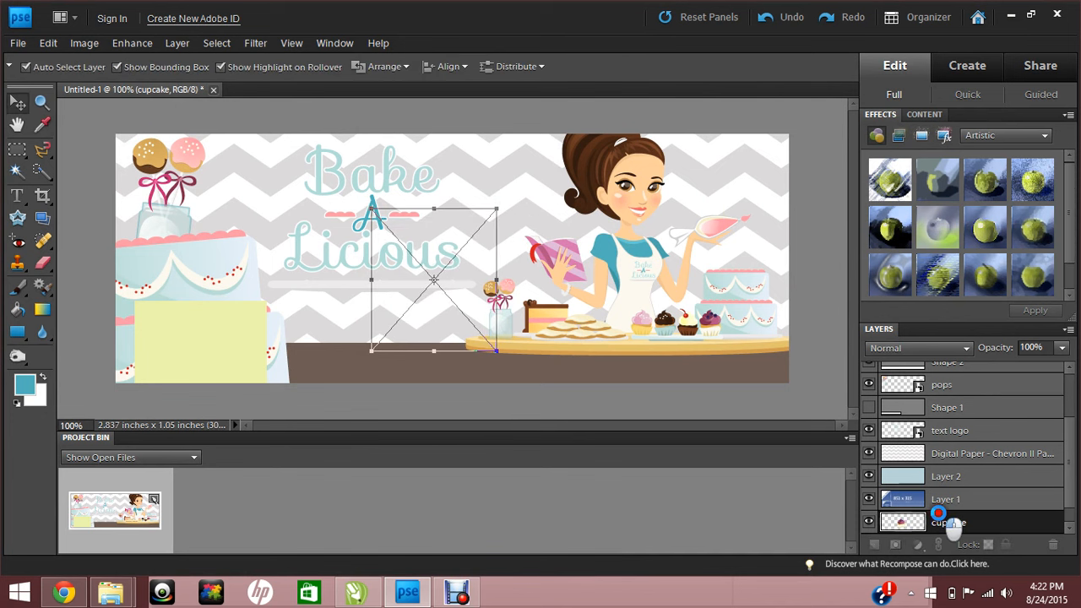
Move the cupcake layer between Shape 3 and cake, and position the cupcake beside the yellow block, running off the cover's lower edge.
{"action": "left_click_drag", "start_coordinate": [950, 524], "coordinate": [969, 377]}
{"action": "left_click_drag", "start_coordinate": [439, 292], "coordinate": [332, 361]}
{"action": "mouse_move", "coordinate": [984, 384]}
{"action": "left_mouse_down"}
{"action": "mouse_move", "coordinate": [981, 359]}
{"action": "mouse_move", "coordinate": [971, 377]}
{"action": "left_mouse_up"}
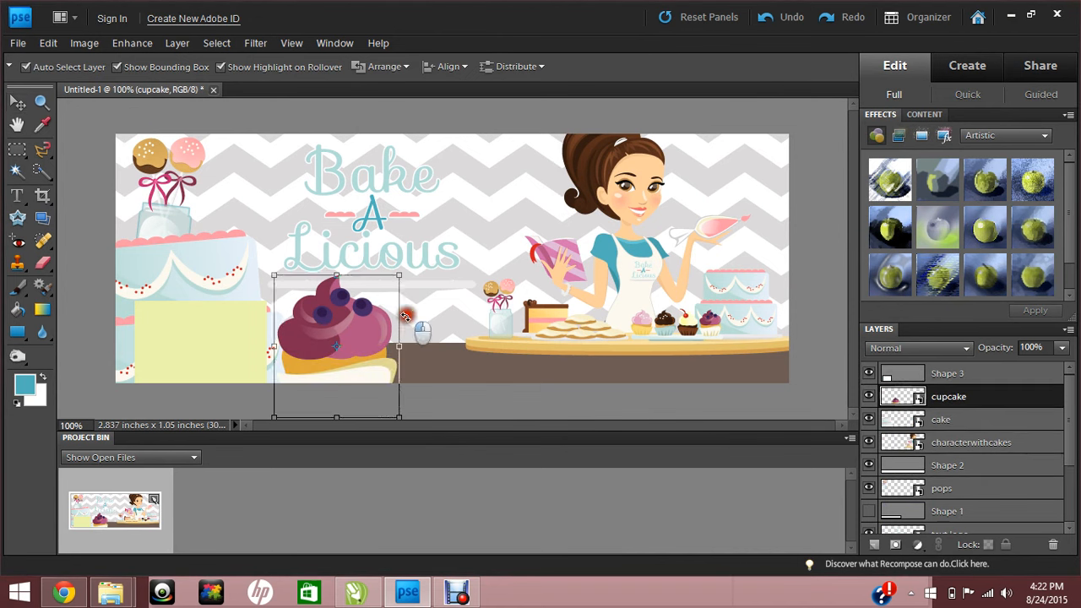
Rotate the cupcake 11.8° and shift it so it tucks against the yellow block's edge.
{"action": "left_click_drag", "start_coordinate": [404, 316], "coordinate": [349, 343]}
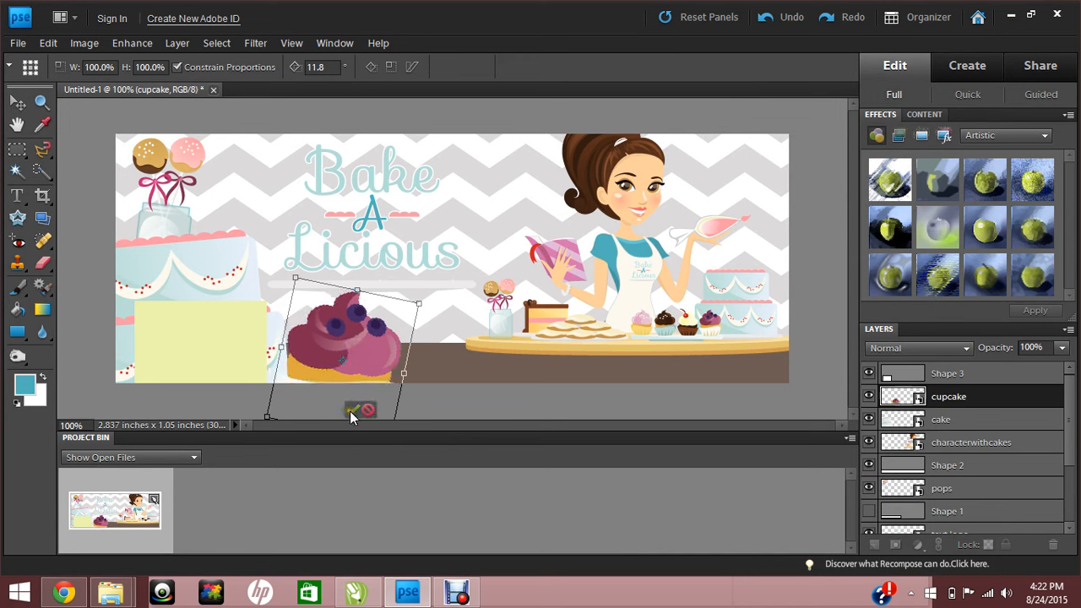
{"action": "left_click", "coordinate": [352, 410]}
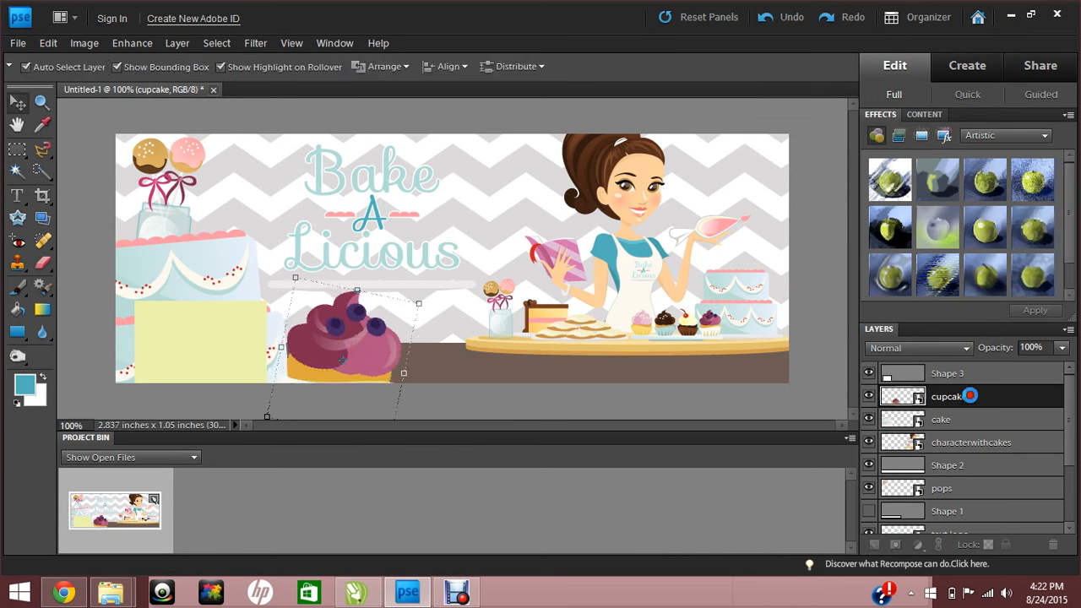
{"action": "mouse_move", "coordinate": [969, 396]}
{"action": "left_mouse_down"}
{"action": "mouse_move", "coordinate": [972, 349]}
{"action": "mouse_move", "coordinate": [971, 397]}
{"action": "left_mouse_up"}
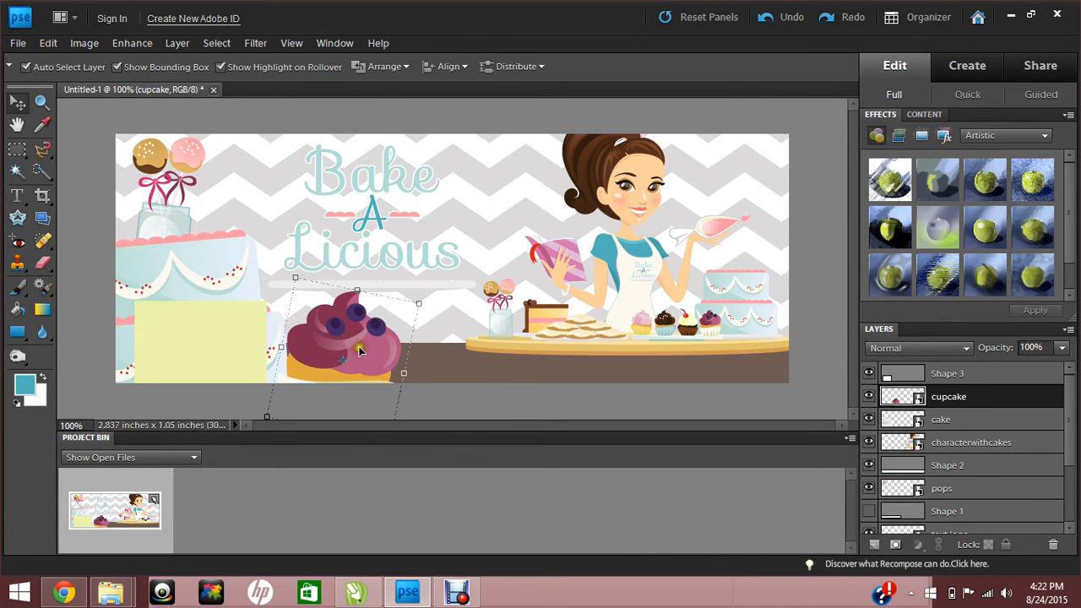
{"action": "left_click_drag", "start_coordinate": [342, 351], "coordinate": [315, 352]}
Shift the large cake, the text logo and the character artwork slightly to the right on the cover.
{"action": "left_click", "coordinate": [198, 283]}
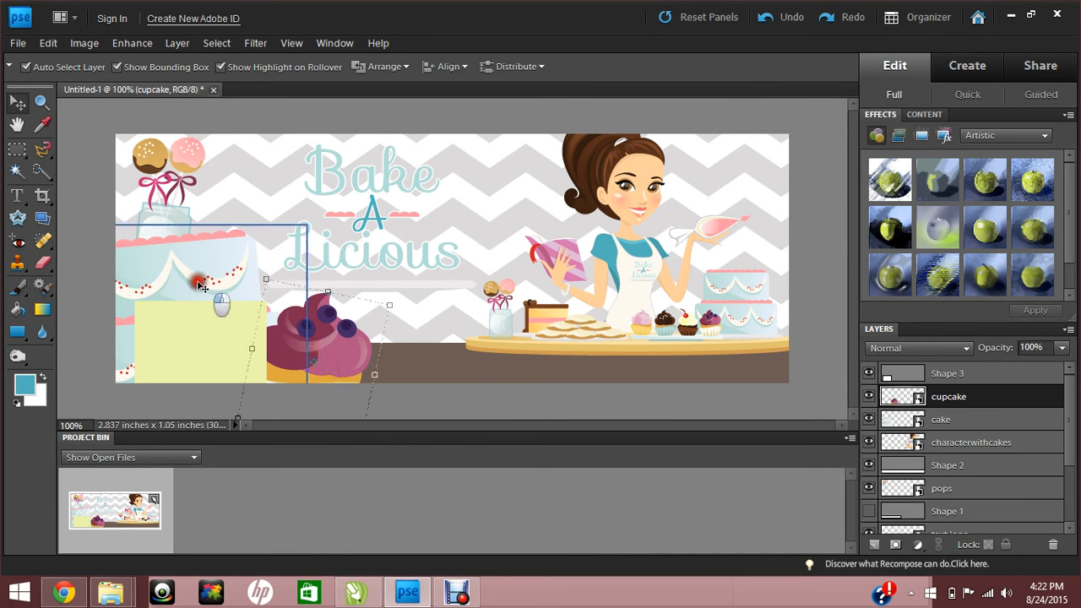
{"action": "mouse_move", "coordinate": [201, 287]}
{"action": "left_mouse_down"}
{"action": "mouse_move", "coordinate": [187, 284]}
{"action": "mouse_move", "coordinate": [209, 282]}
{"action": "left_mouse_up"}
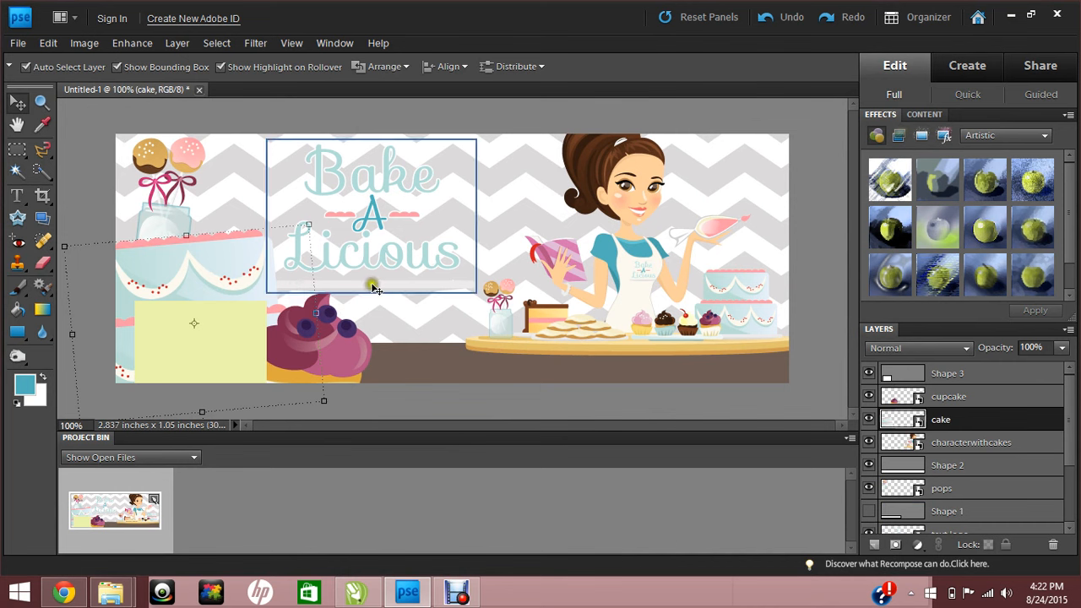
{"action": "left_click_drag", "start_coordinate": [370, 284], "coordinate": [388, 285]}
{"action": "left_click_drag", "start_coordinate": [566, 338], "coordinate": [593, 335]}
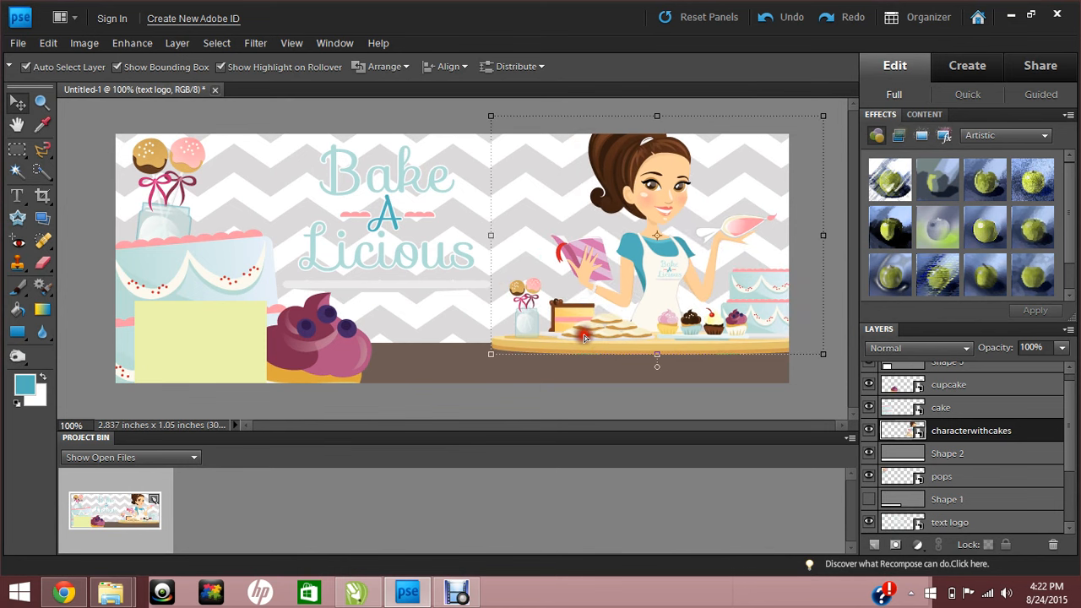
{"action": "left_click", "coordinate": [667, 395]}
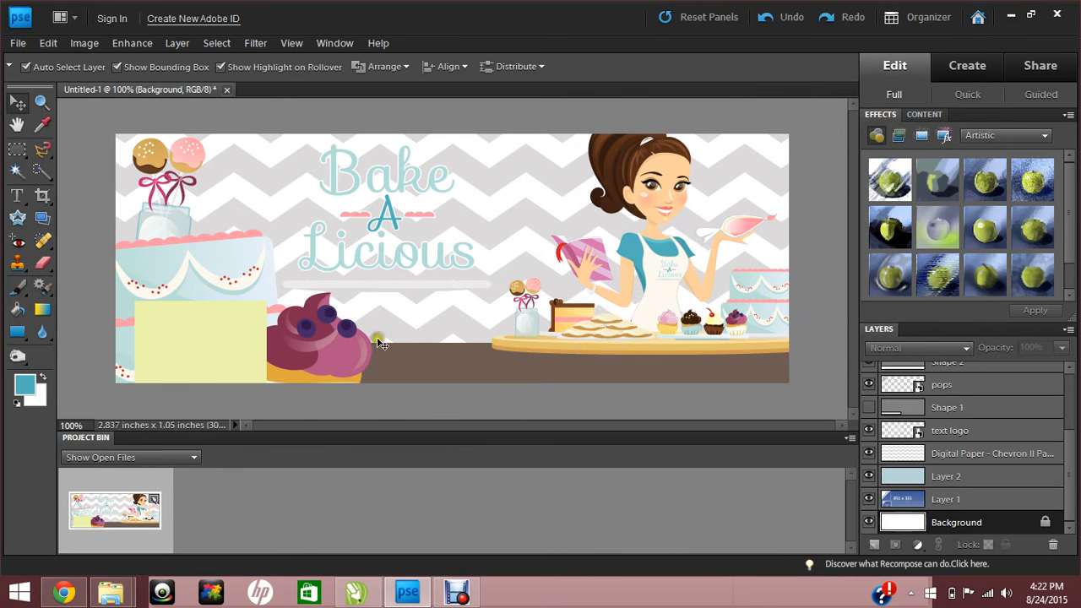
Add the text "Sweet!" in 25 pt Lobster Two near the pops and move its layer between Shape 2 and pops.
{"action": "left_click", "coordinate": [18, 197]}
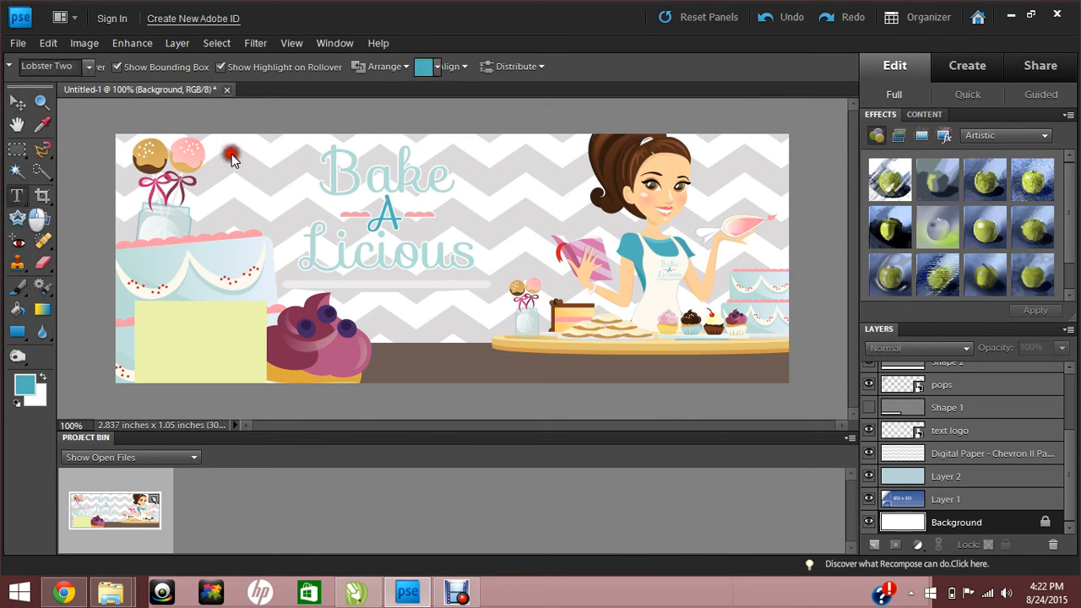
{"action": "left_click", "coordinate": [234, 184]}
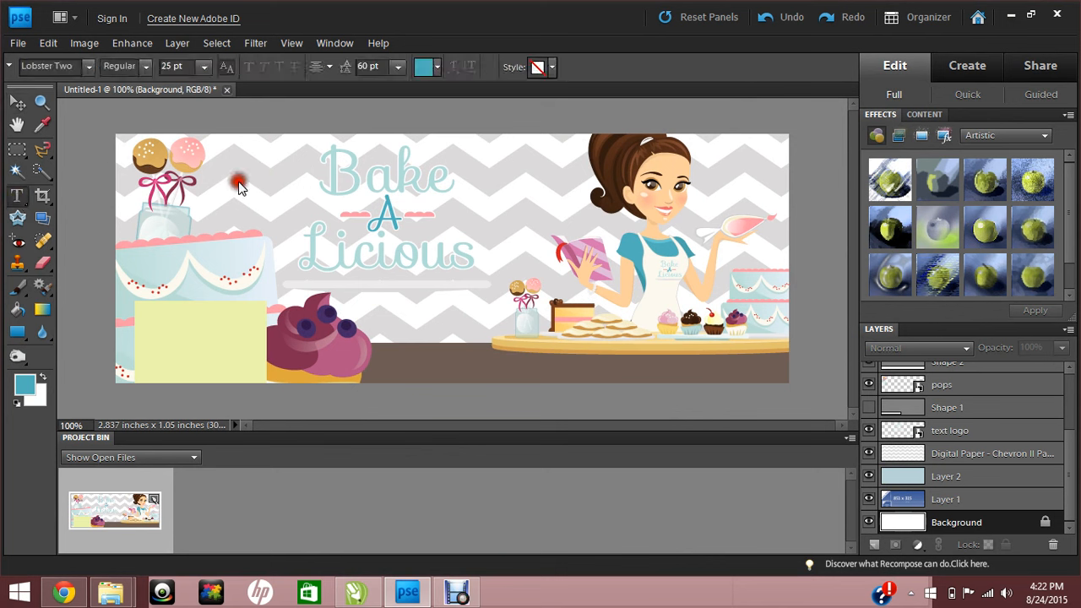
{"action": "left_click", "coordinate": [238, 173]}
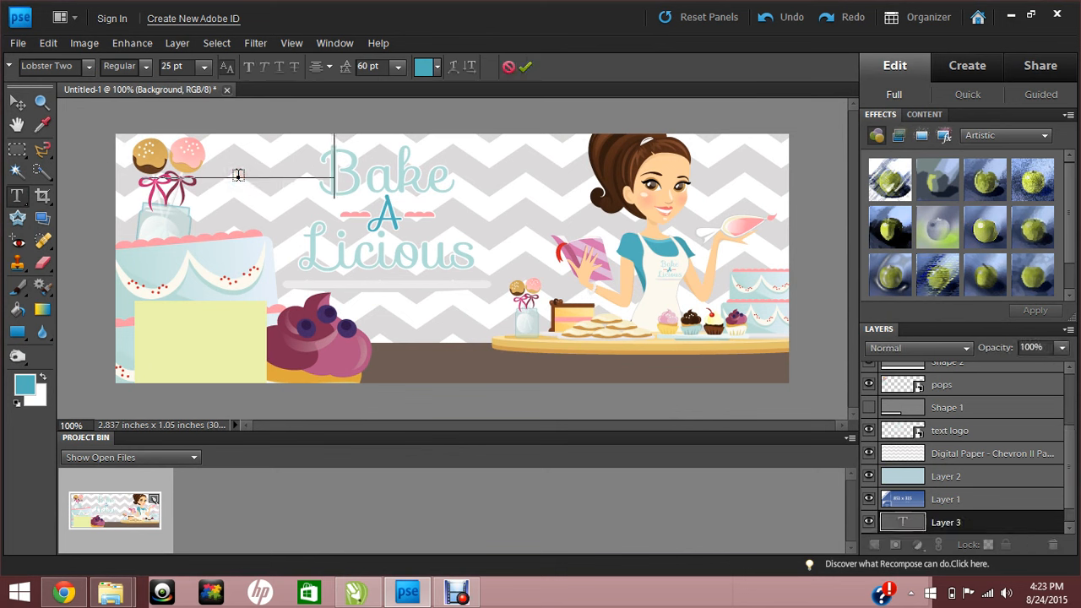
{"action": "key", "text": "ctrl+a"}
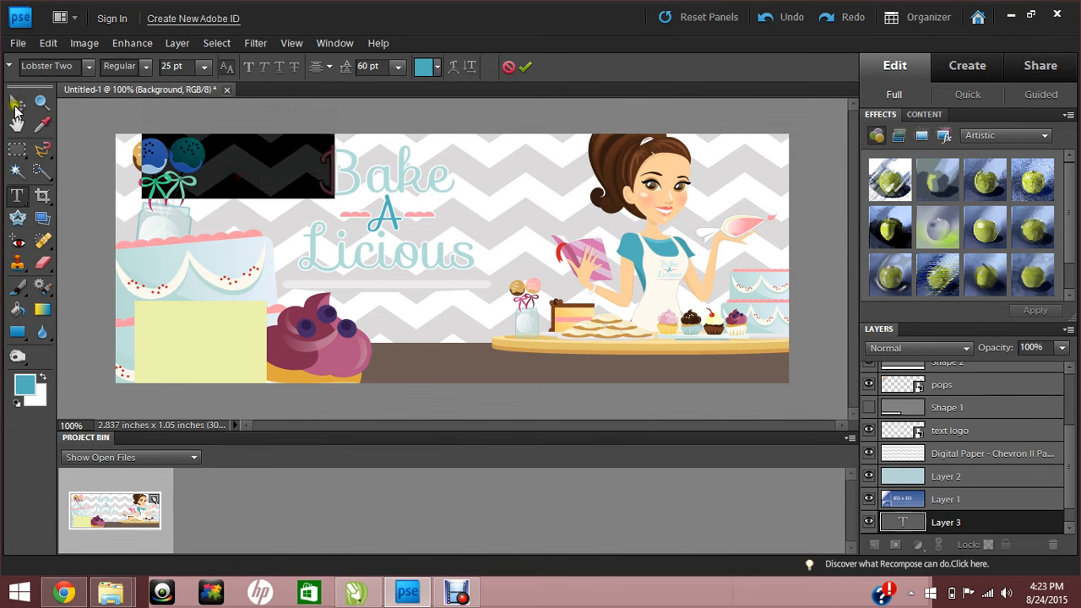
{"action": "left_click", "coordinate": [15, 106]}
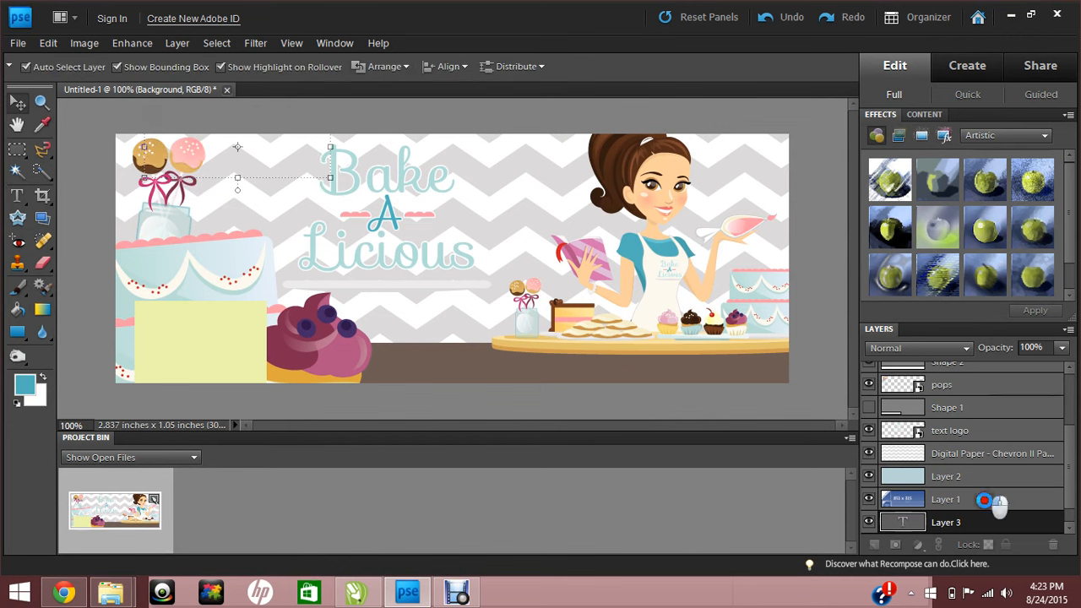
{"action": "left_click", "coordinate": [975, 526]}
{"action": "left_click_drag", "start_coordinate": [976, 525], "coordinate": [912, 379]}
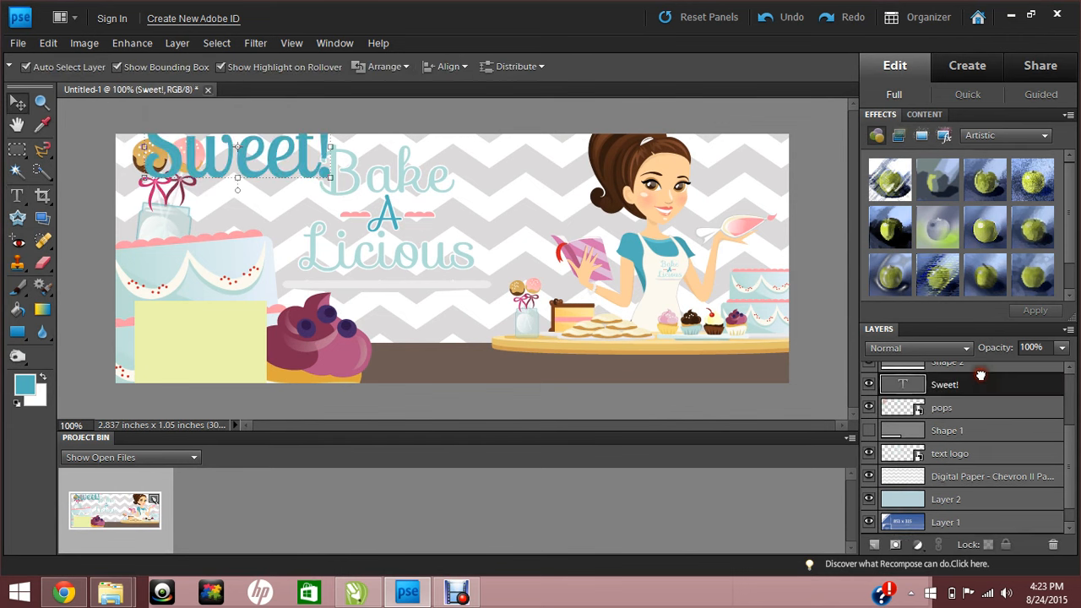
Try the "Sweet!" text at 10 pt in Lucida Handwriting Italic, and undo the change.
{"action": "double_click", "coordinate": [272, 157]}
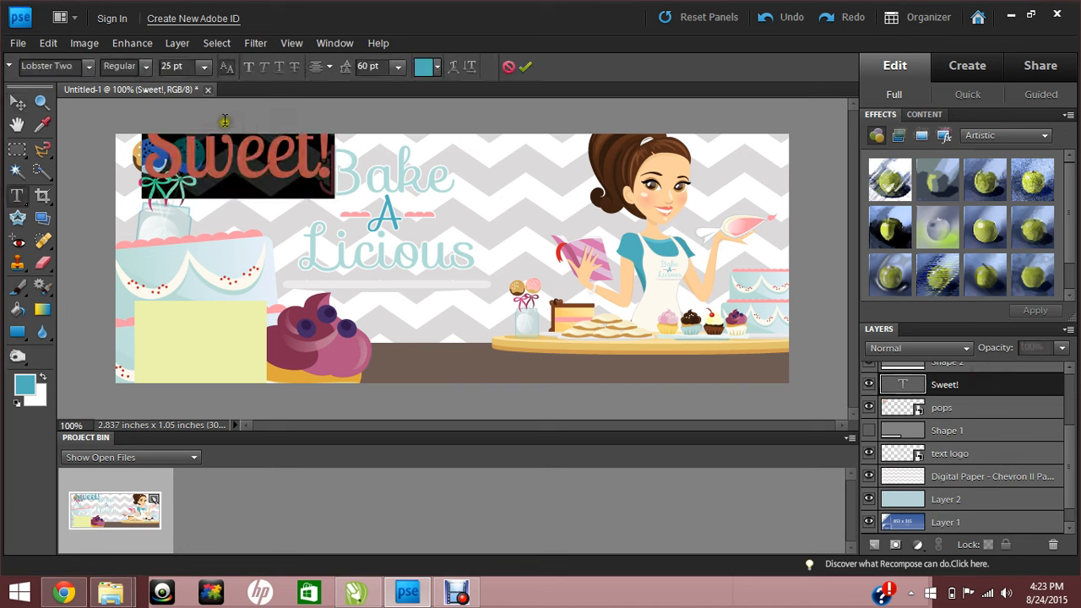
{"action": "left_click", "coordinate": [206, 67]}
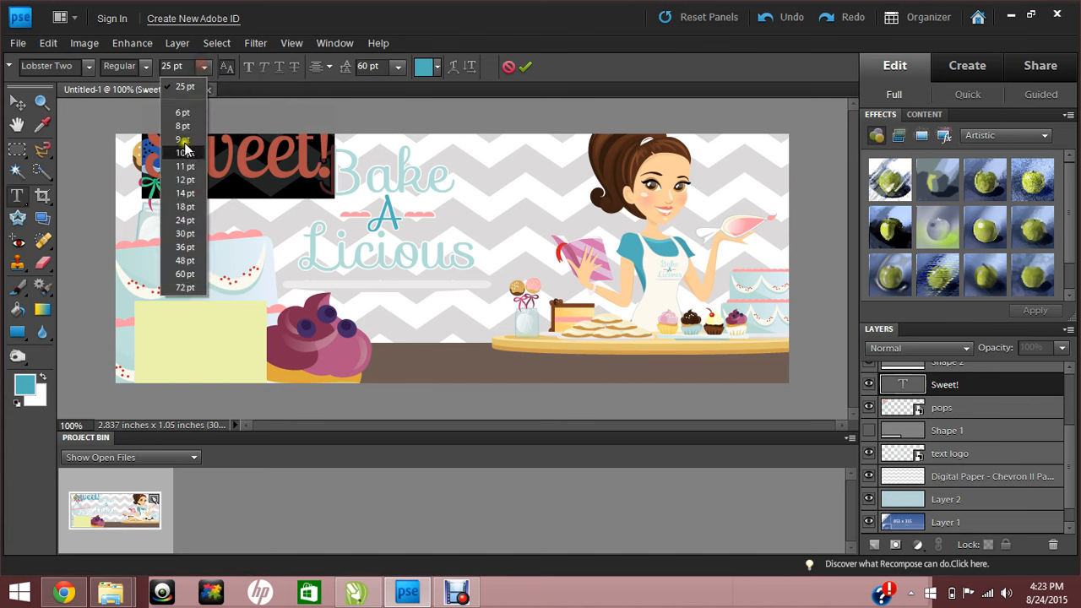
{"action": "left_click", "coordinate": [186, 156]}
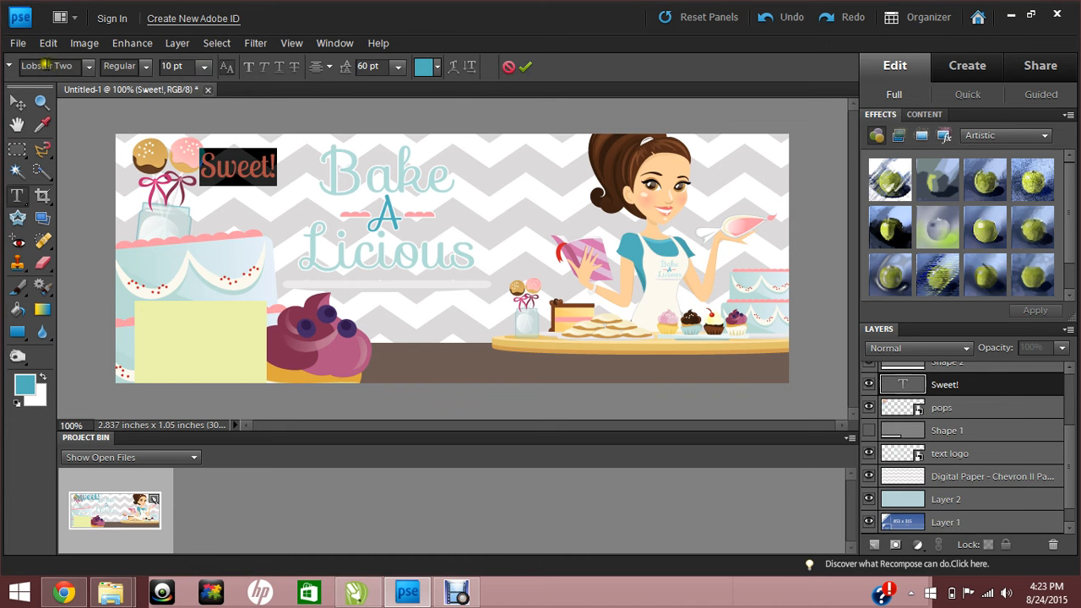
{"action": "left_click", "coordinate": [87, 70]}
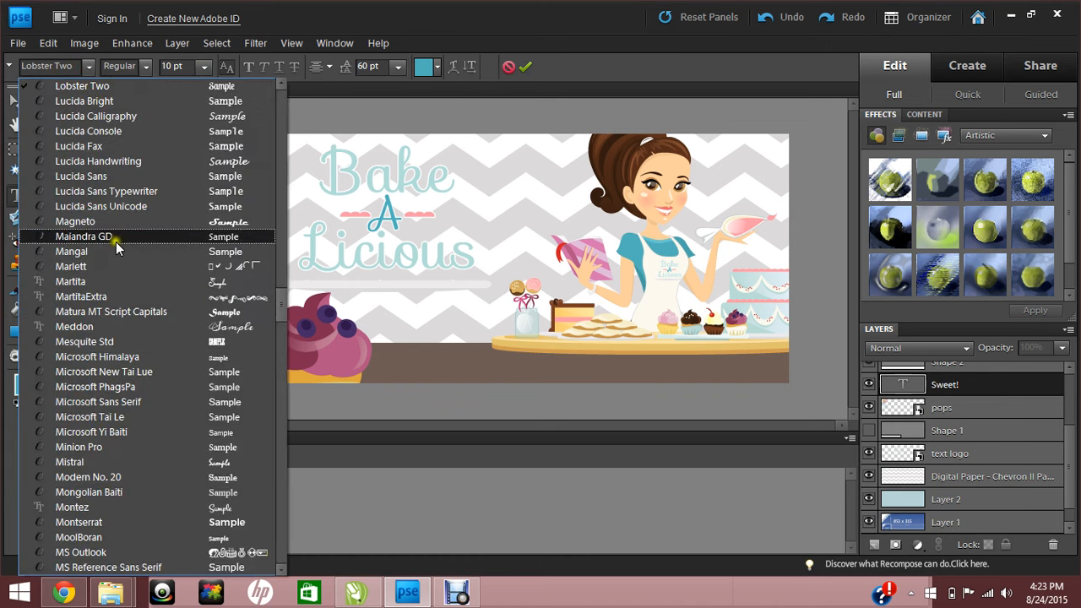
{"action": "left_click", "coordinate": [116, 163]}
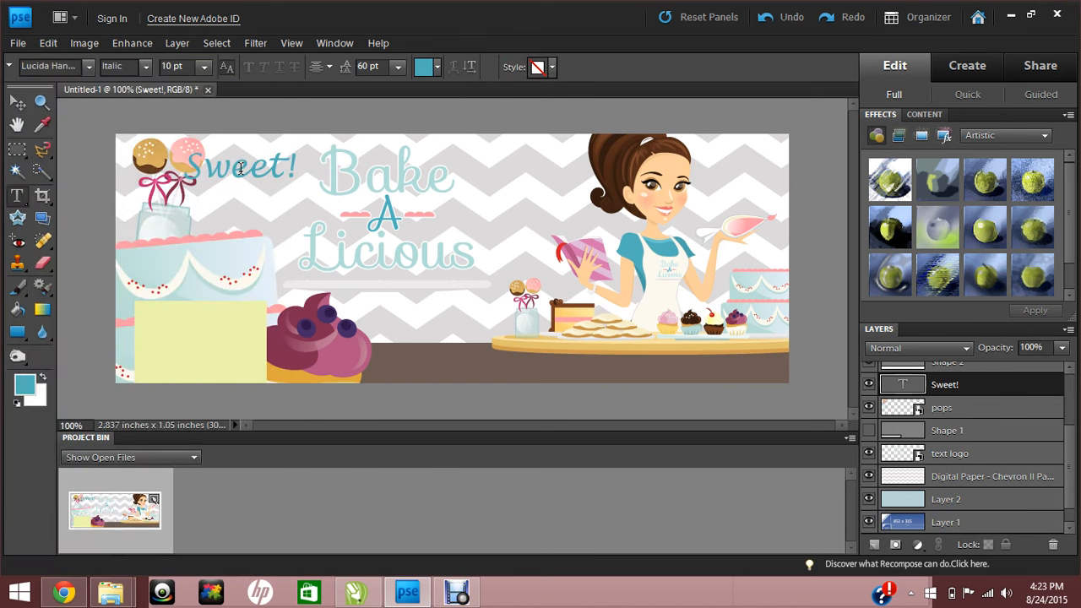
{"action": "key", "text": "ctrl+z"}
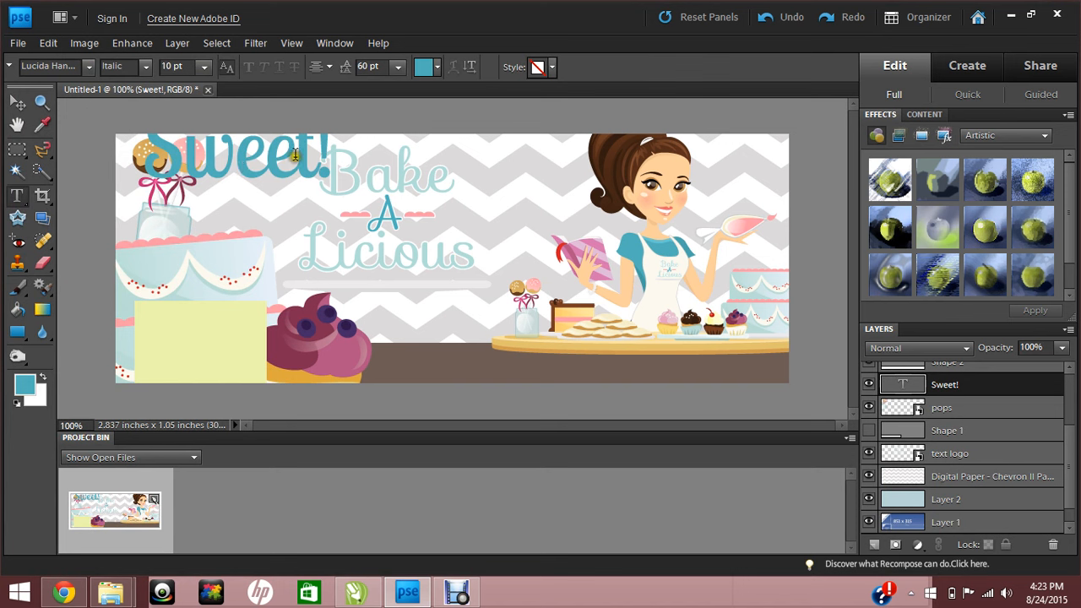
Set the font size of the "Sweet!" text to 9 pt, keeping the Lobster Two font.
{"action": "left_click", "coordinate": [205, 66]}
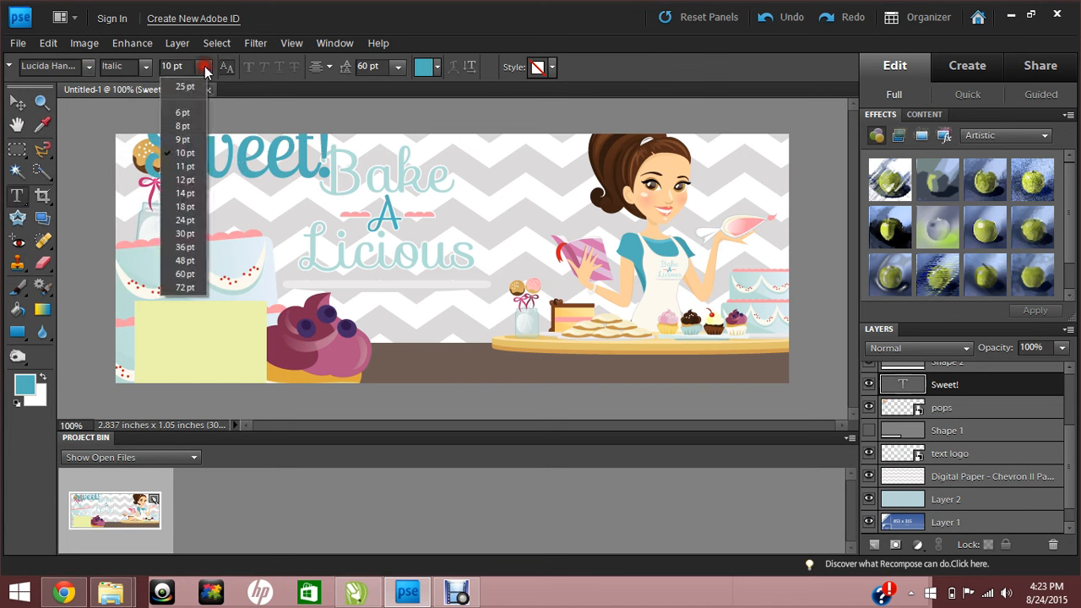
{"action": "left_click", "coordinate": [121, 119]}
{"action": "triple_click", "coordinate": [210, 153]}
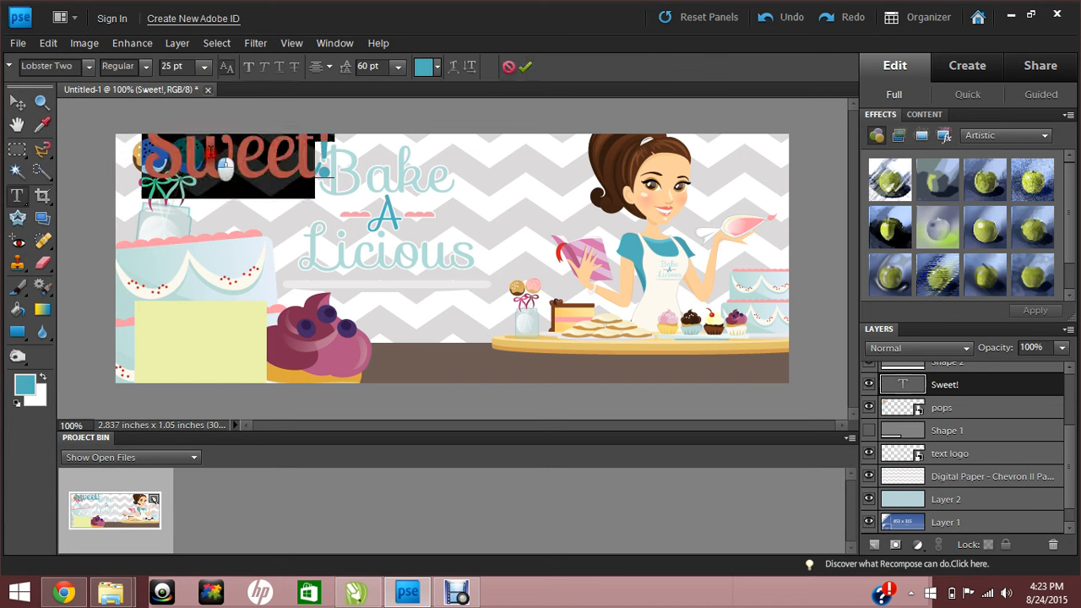
{"action": "left_click", "coordinate": [204, 67]}
{"action": "left_click", "coordinate": [200, 109]}
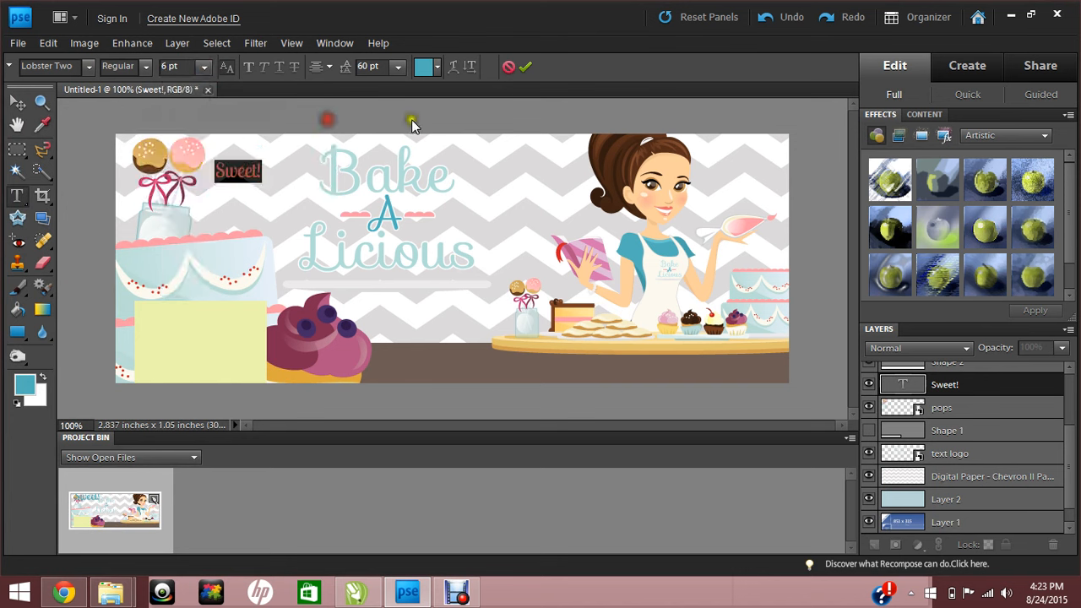
{"action": "left_click", "coordinate": [205, 66]}
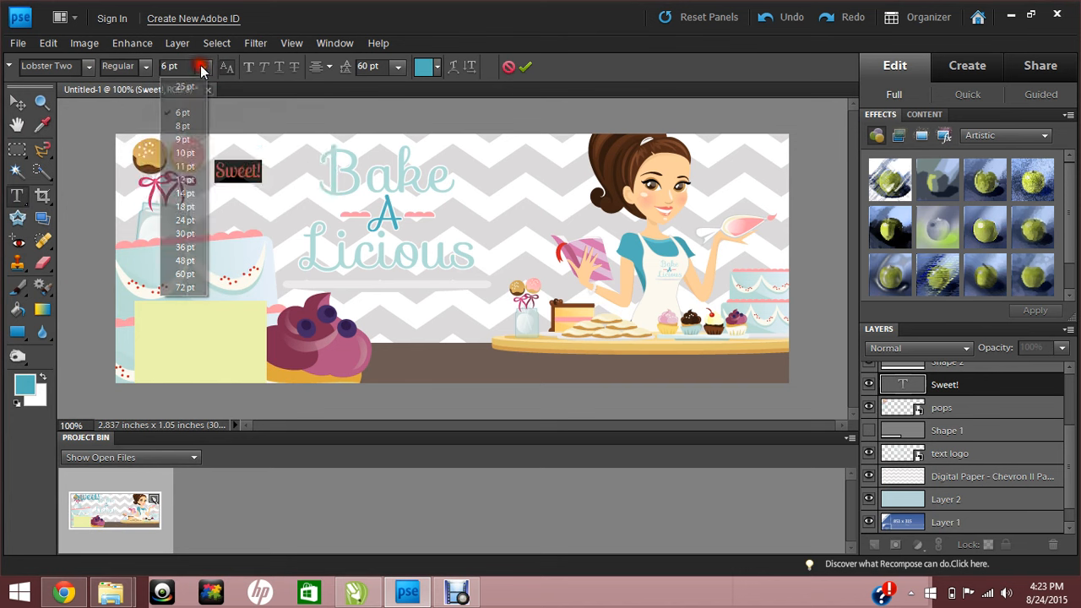
{"action": "left_click", "coordinate": [188, 142]}
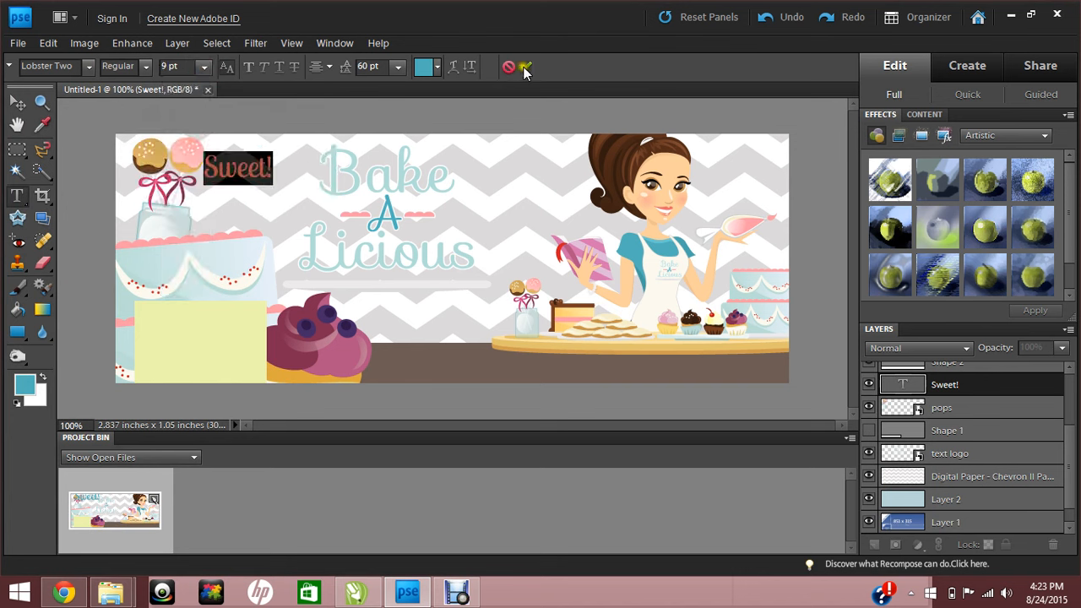
{"action": "left_click", "coordinate": [526, 65]}
Tilt the "Sweet!" text slightly counterclockwise and place it just above the large cake, beside the pops jar.
{"action": "left_click", "coordinate": [17, 102]}
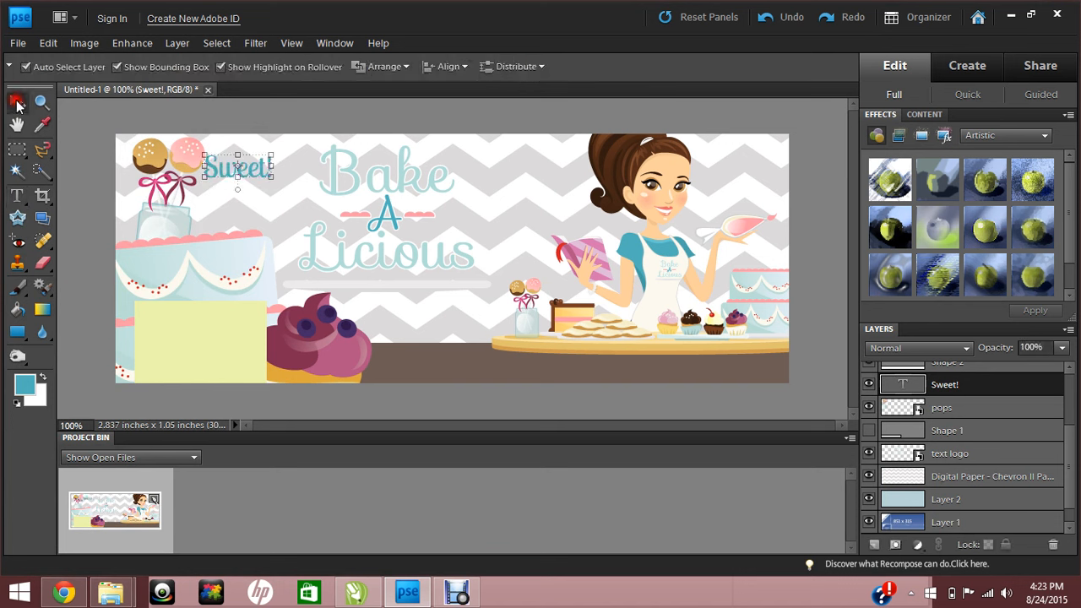
{"action": "left_click_drag", "start_coordinate": [279, 165], "coordinate": [241, 205]}
{"action": "left_click", "coordinate": [240, 211]}
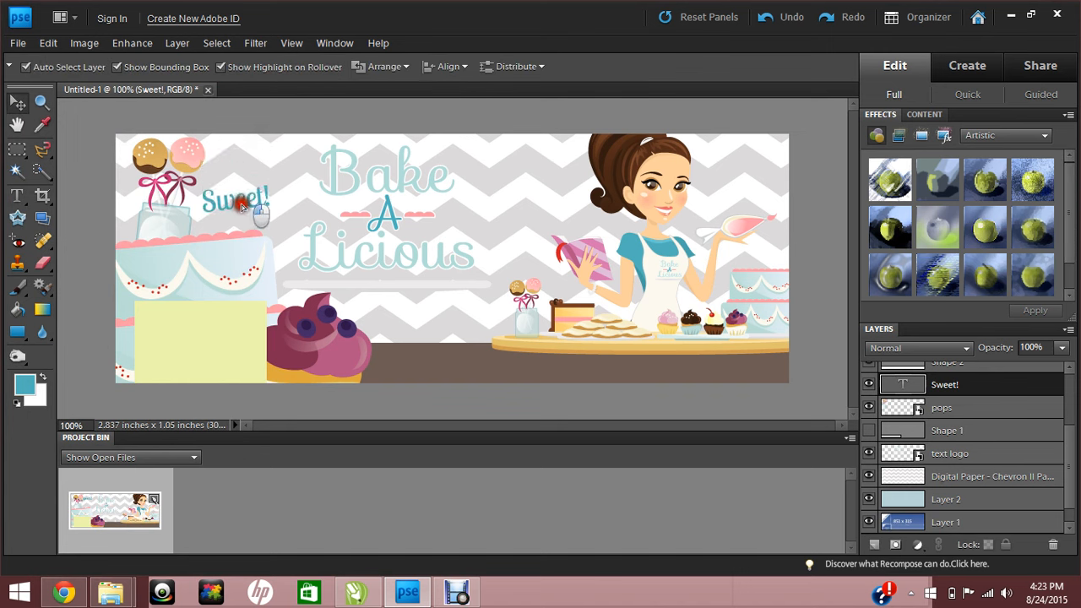
{"action": "left_click", "coordinate": [95, 148]}
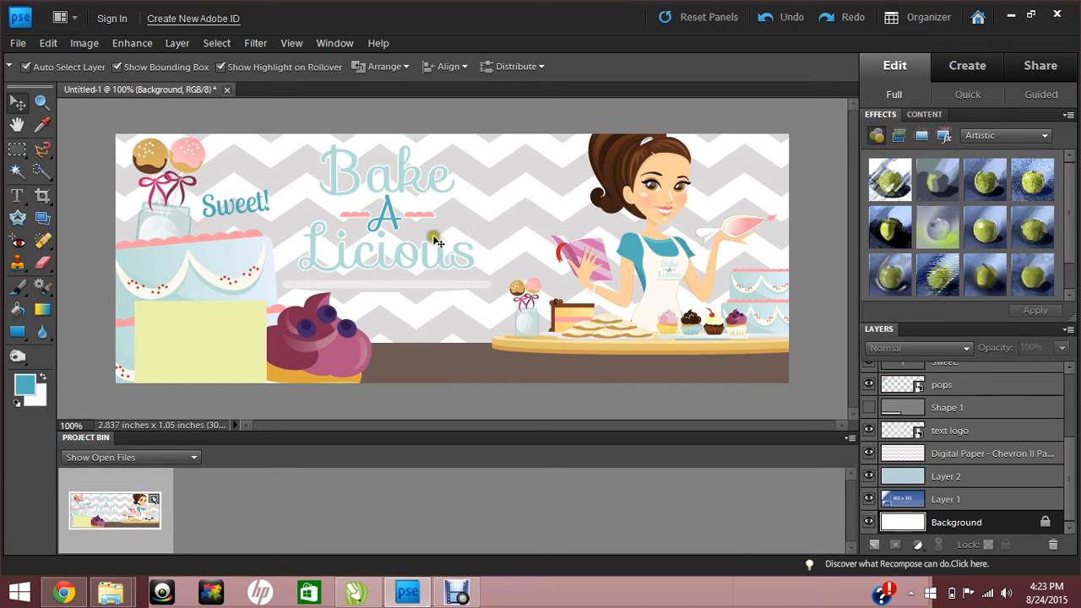
Shift the Bake-A-Licious text logo slightly to the right on the cover.
{"action": "left_click_drag", "start_coordinate": [391, 220], "coordinate": [398, 220]}
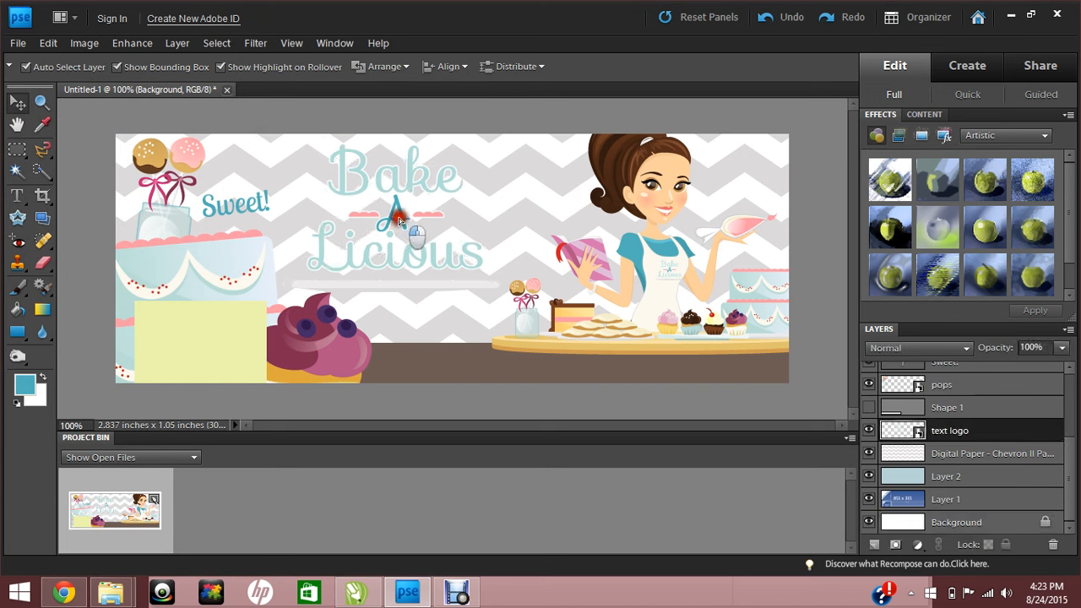
{"action": "left_click", "coordinate": [688, 120]}
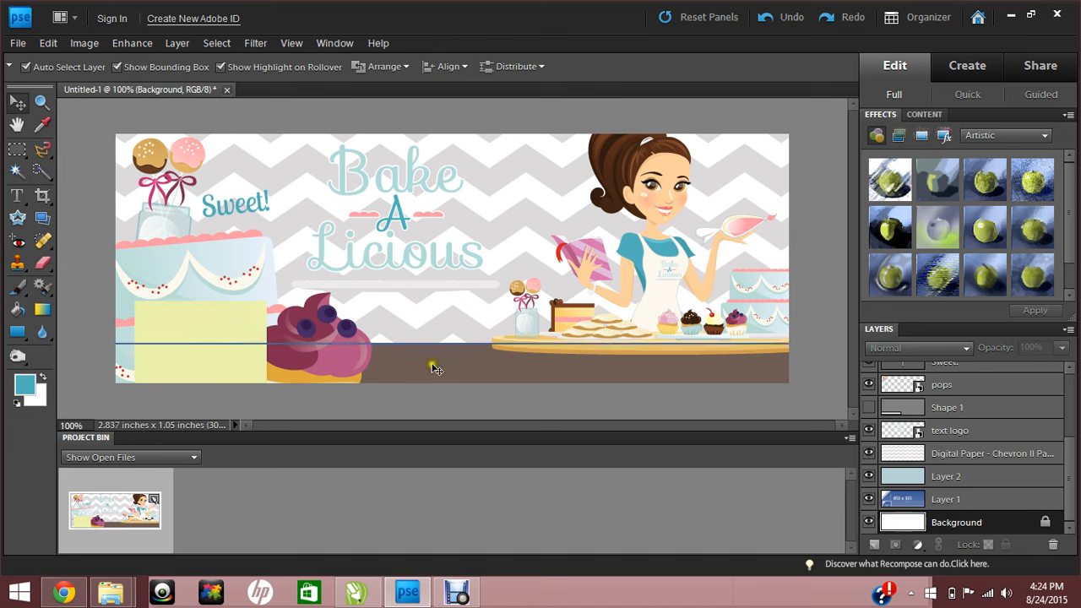
Merge the characterwithcakes, pops, text logo, cake and cupcake layers into one layer.
{"action": "left_click", "coordinate": [645, 299]}
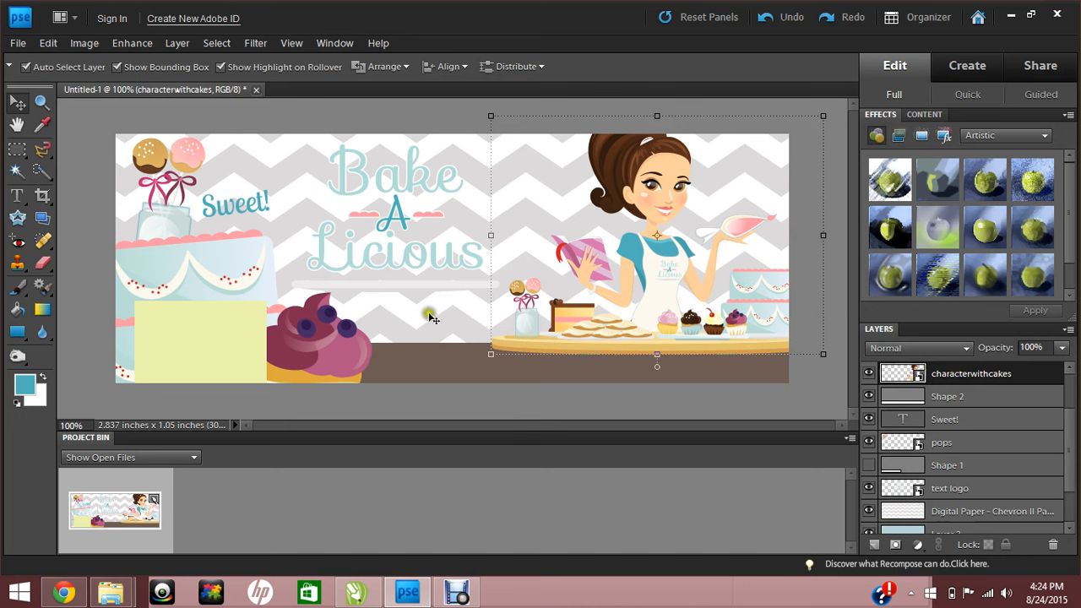
{"action": "left_click", "coordinate": [969, 442], "text": "ctrl"}
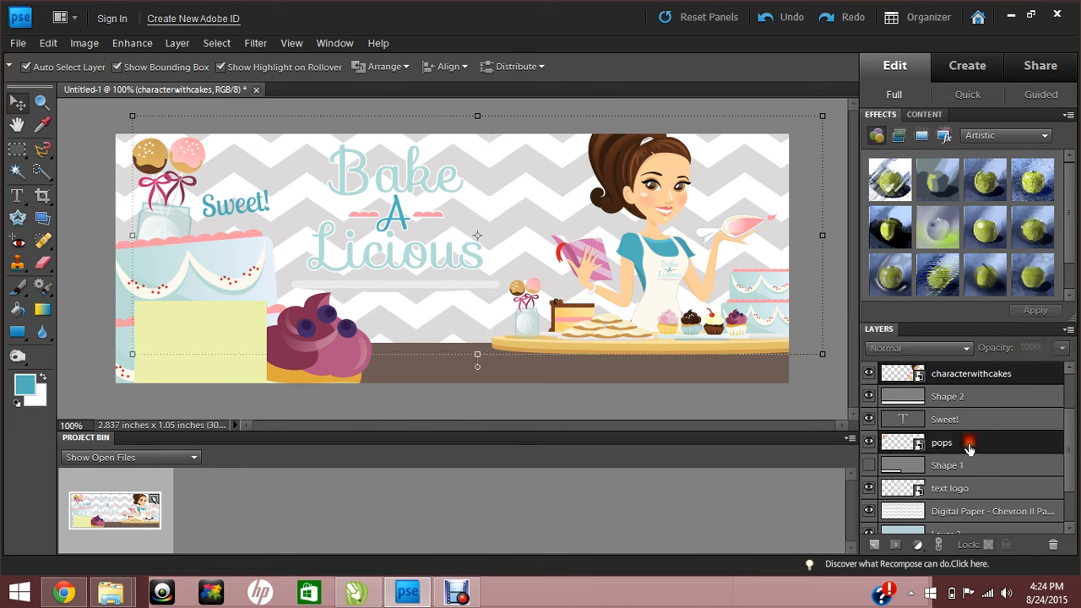
{"action": "left_click", "coordinate": [965, 490], "text": "ctrl"}
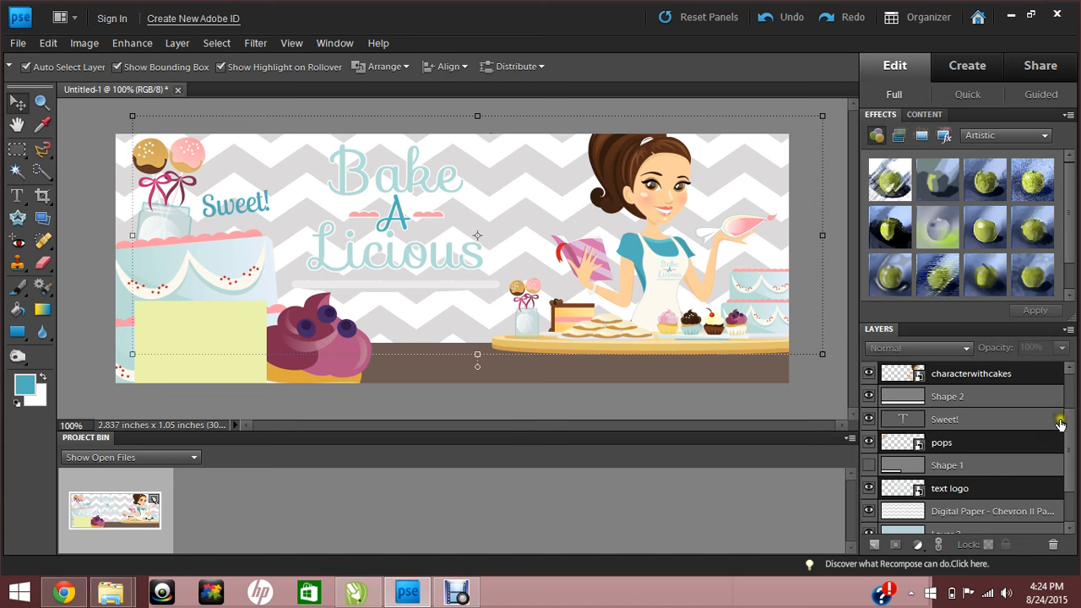
{"action": "left_click_drag", "start_coordinate": [1070, 424], "coordinate": [1069, 397]}
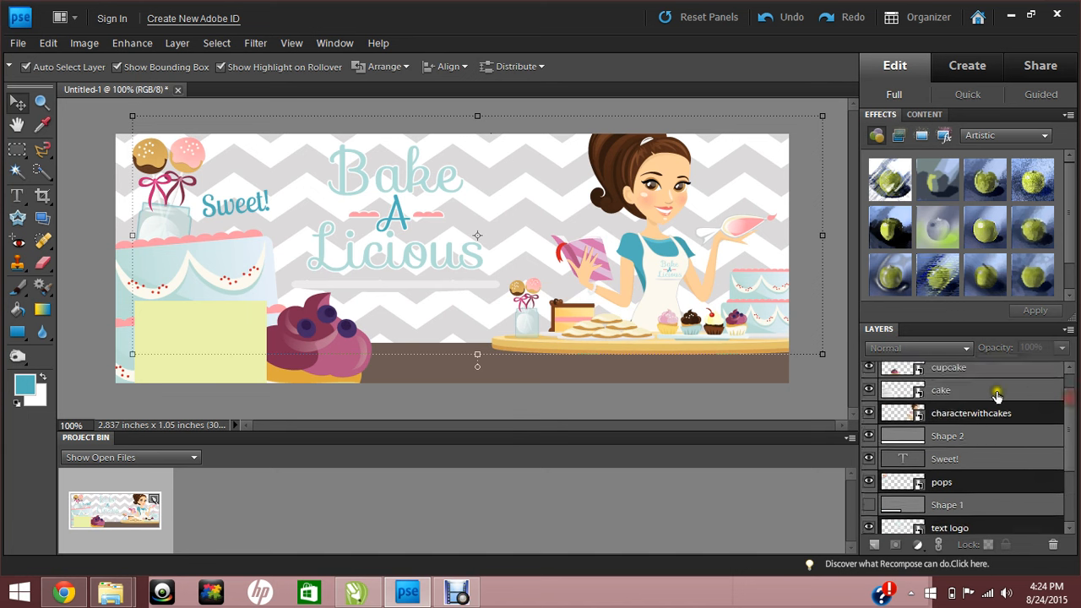
{"action": "left_click", "coordinate": [990, 391], "text": "ctrl"}
{"action": "left_click", "coordinate": [985, 372], "text": "ctrl"}
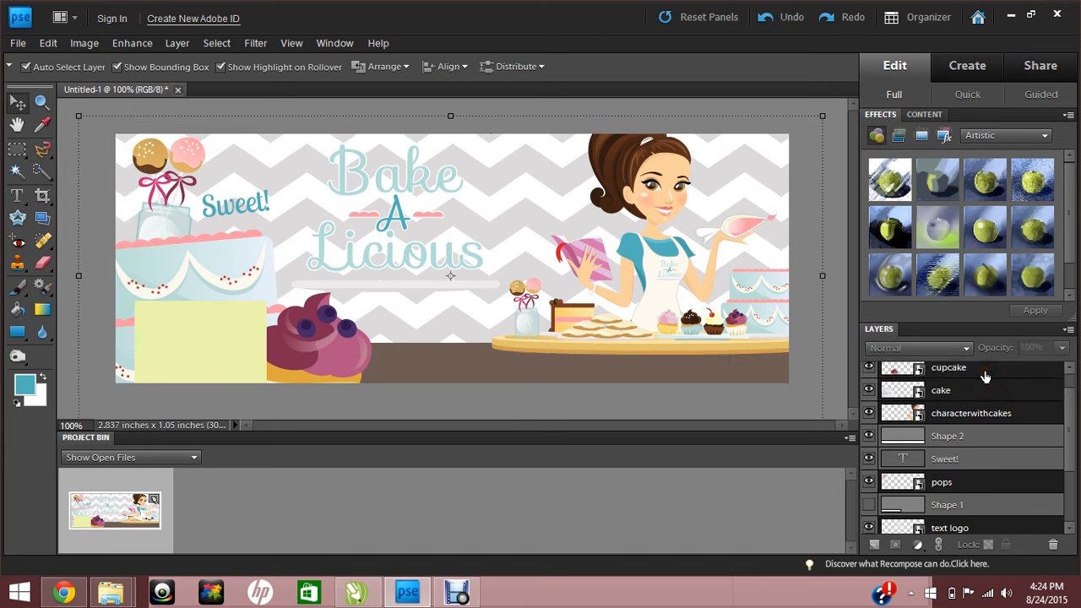
{"action": "right_click", "coordinate": [981, 372]}
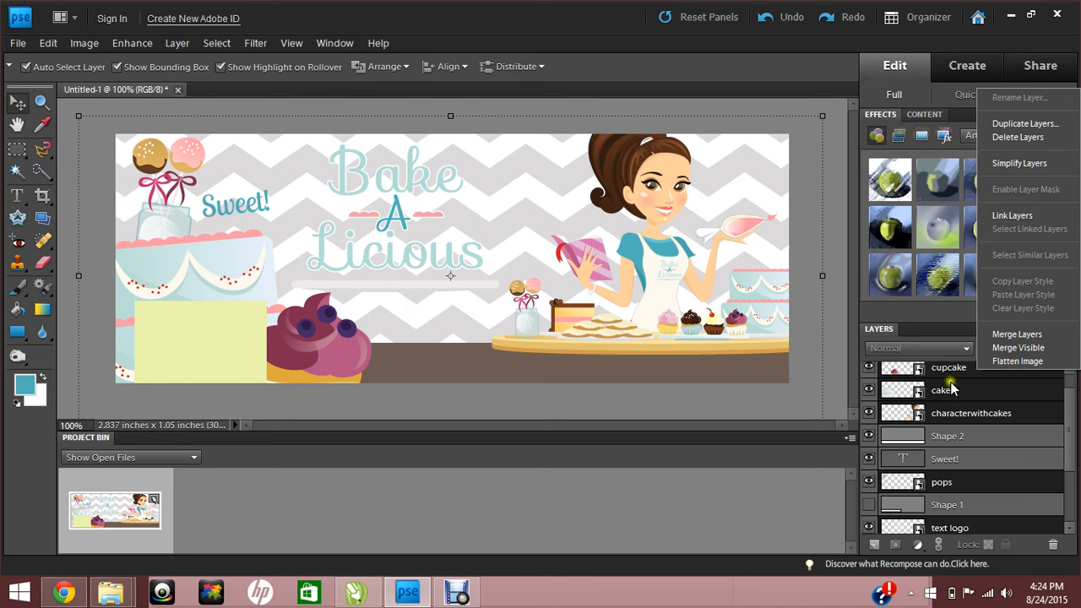
{"action": "left_click", "coordinate": [1009, 336]}
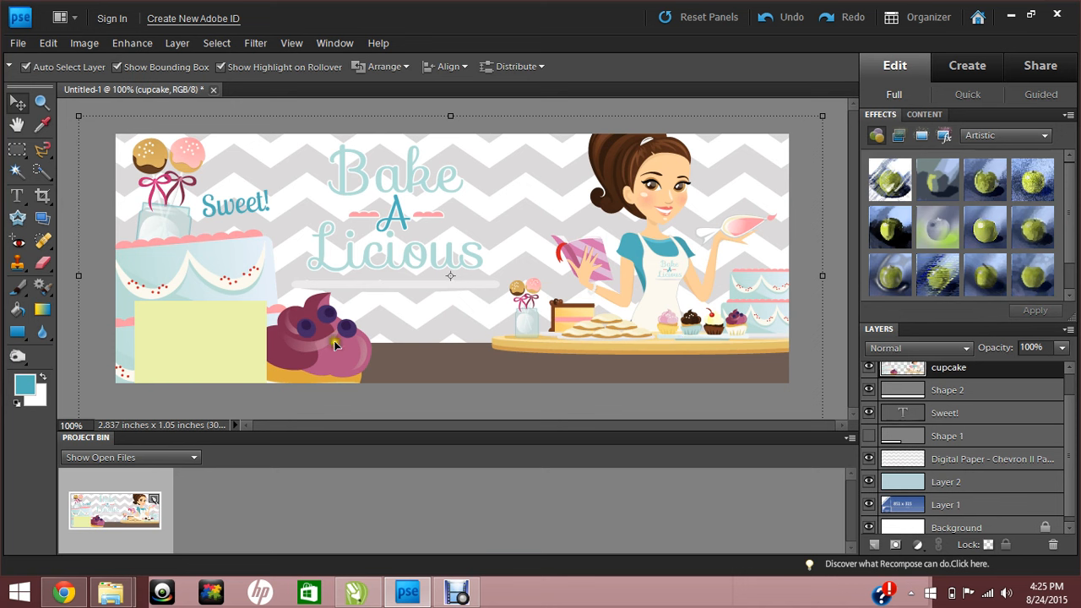
Add a drop shadow to the merged artwork layer with a 45° lighting angle.
{"action": "right_click", "coordinate": [655, 280]}
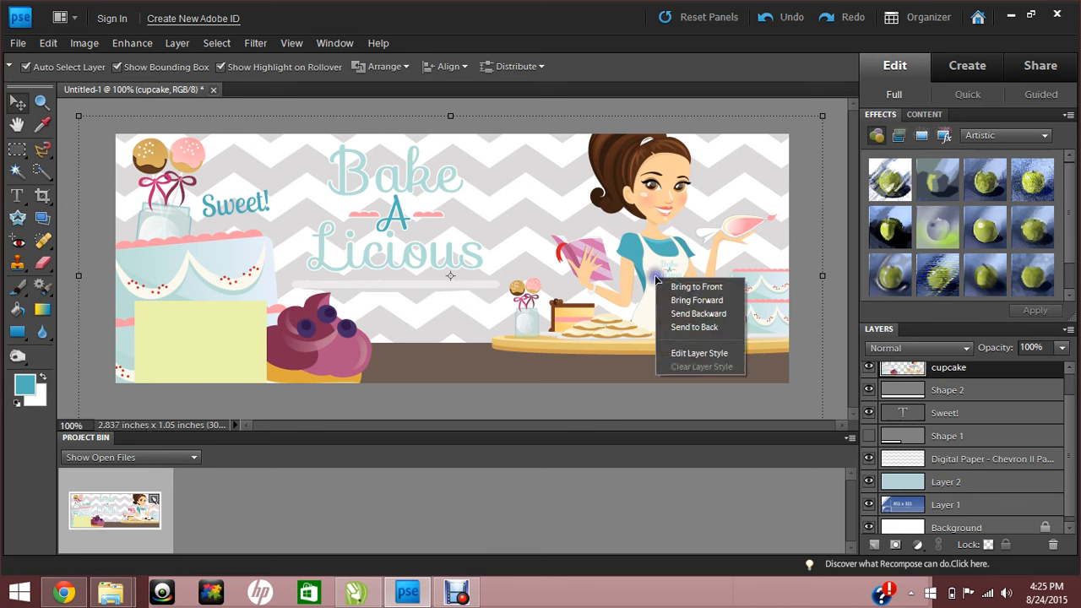
{"action": "left_click", "coordinate": [684, 351]}
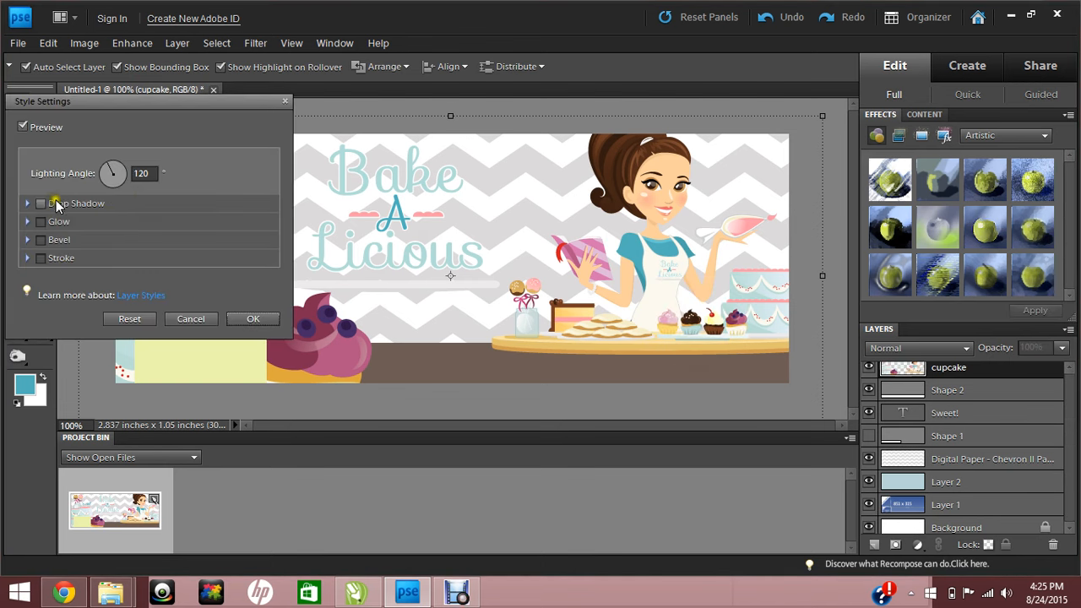
{"action": "left_click", "coordinate": [41, 204]}
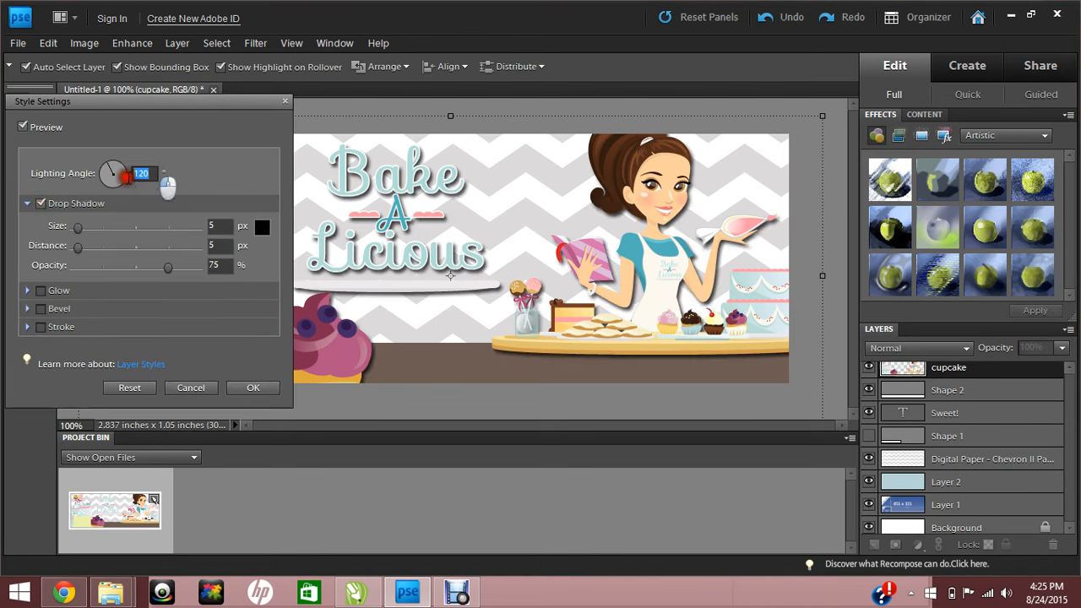
{"action": "type", "text": "45"}
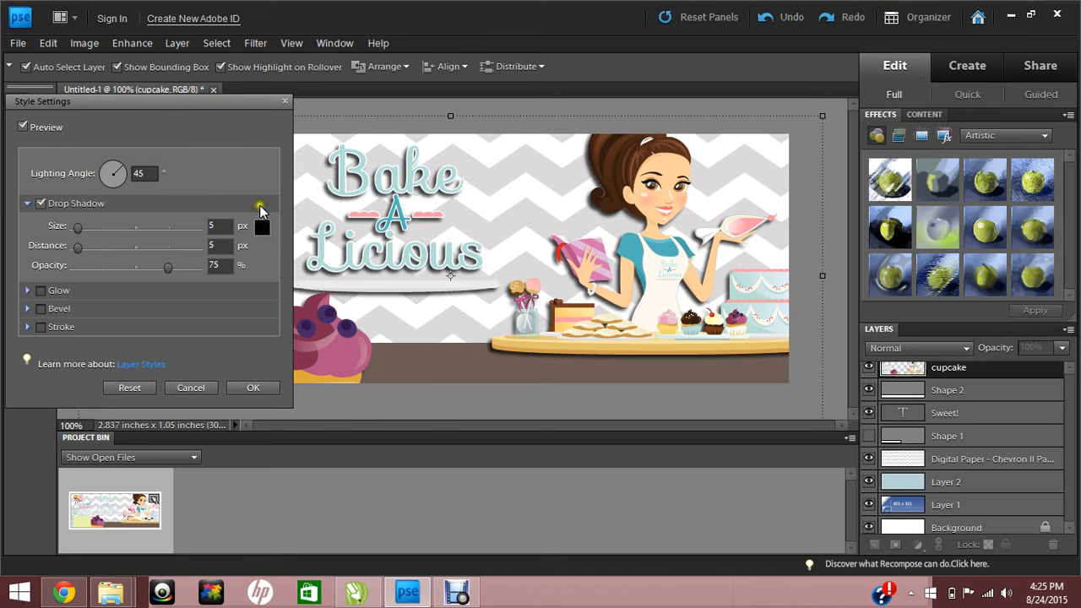
Set the drop shadow's size to 1 px, distance to 5 px and opacity to 15%, and apply the style.
{"action": "double_click", "coordinate": [214, 225]}
{"action": "type", "text": "1"}
{"action": "double_click", "coordinate": [218, 267]}
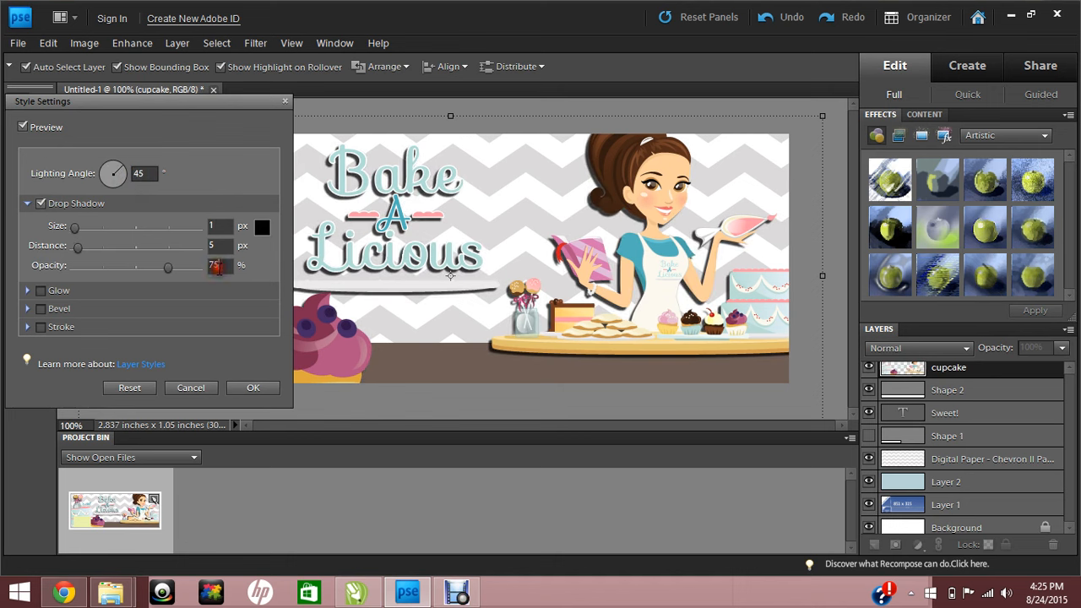
{"action": "type", "text": "7"}
{"action": "key", "text": "BackSpace"}
{"action": "type", "text": "15"}
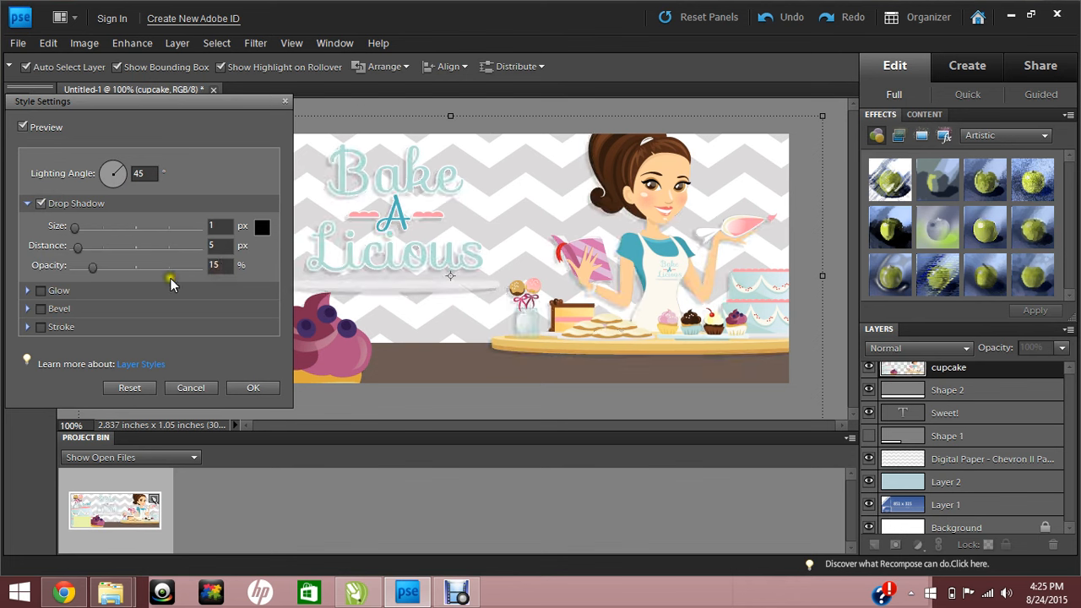
{"action": "double_click", "coordinate": [218, 245]}
{"action": "type", "text": "10"}
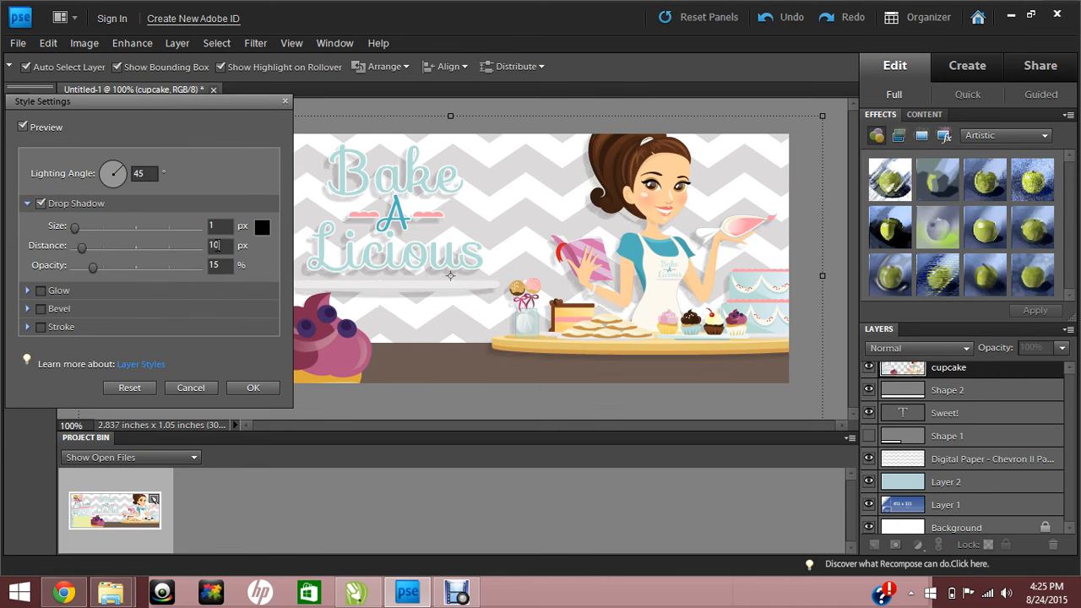
{"action": "key", "text": "BackSpace"}
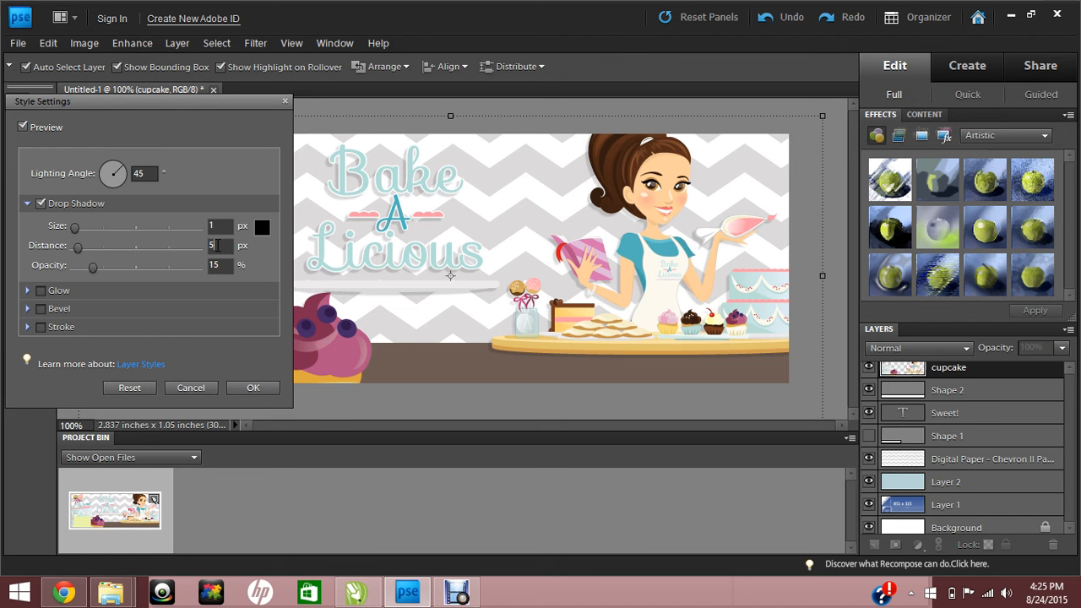
{"action": "left_click", "coordinate": [243, 390]}
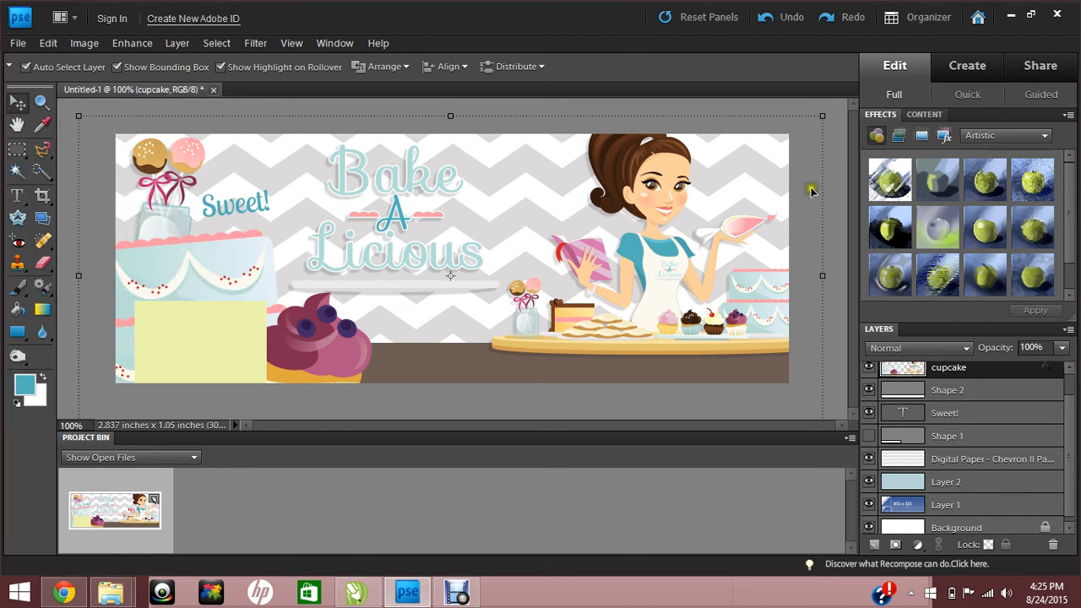
Nudge the merged artwork layer slightly right and down on the cover, and deselect it.
{"action": "left_click", "coordinate": [558, 180]}
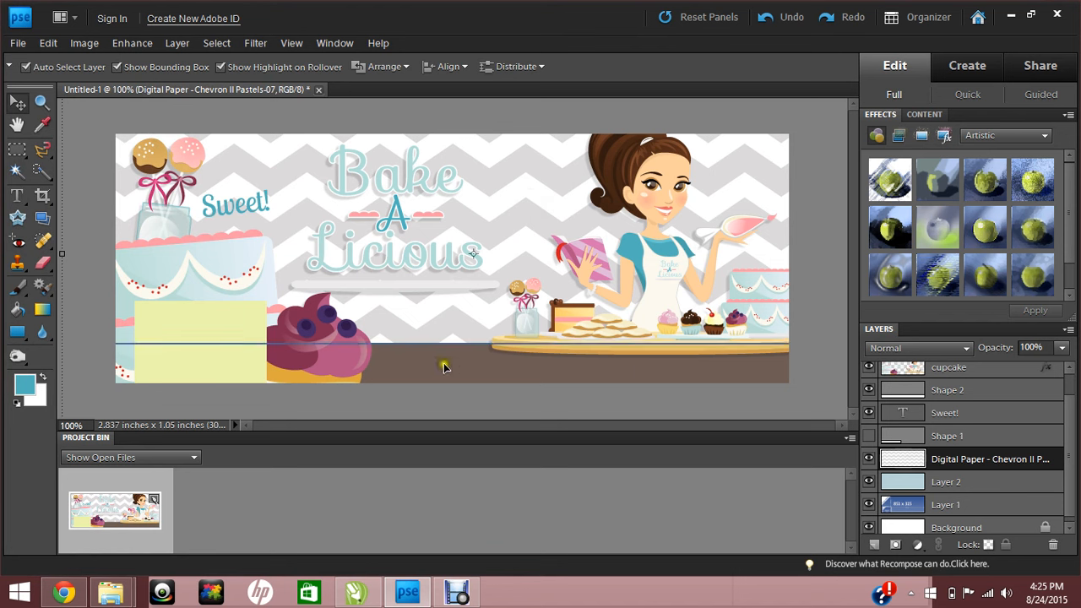
{"action": "left_click_drag", "start_coordinate": [391, 262], "coordinate": [399, 260]}
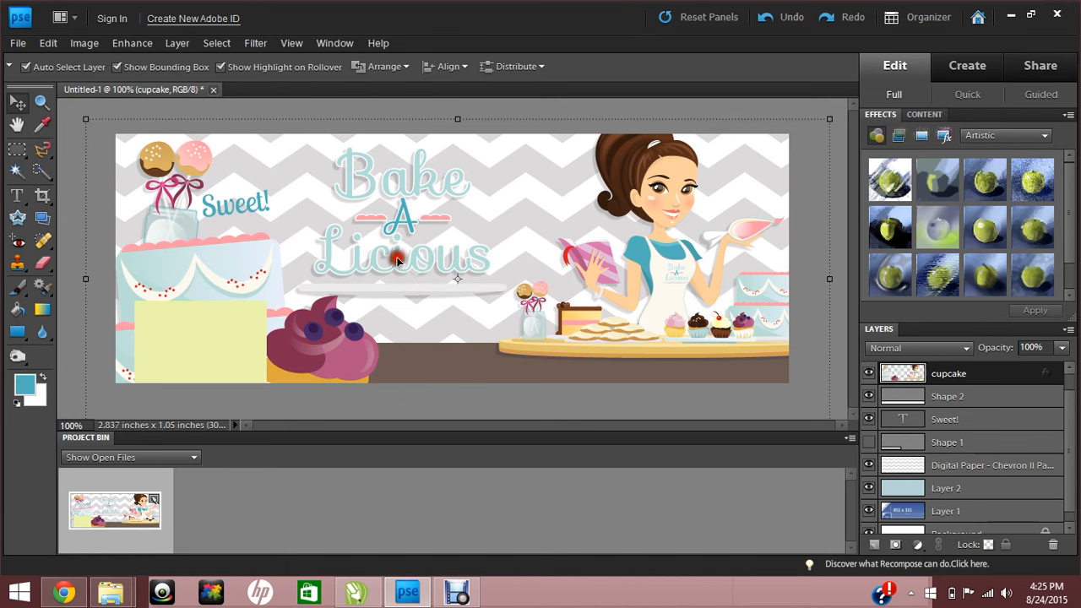
{"action": "left_click", "coordinate": [423, 105]}
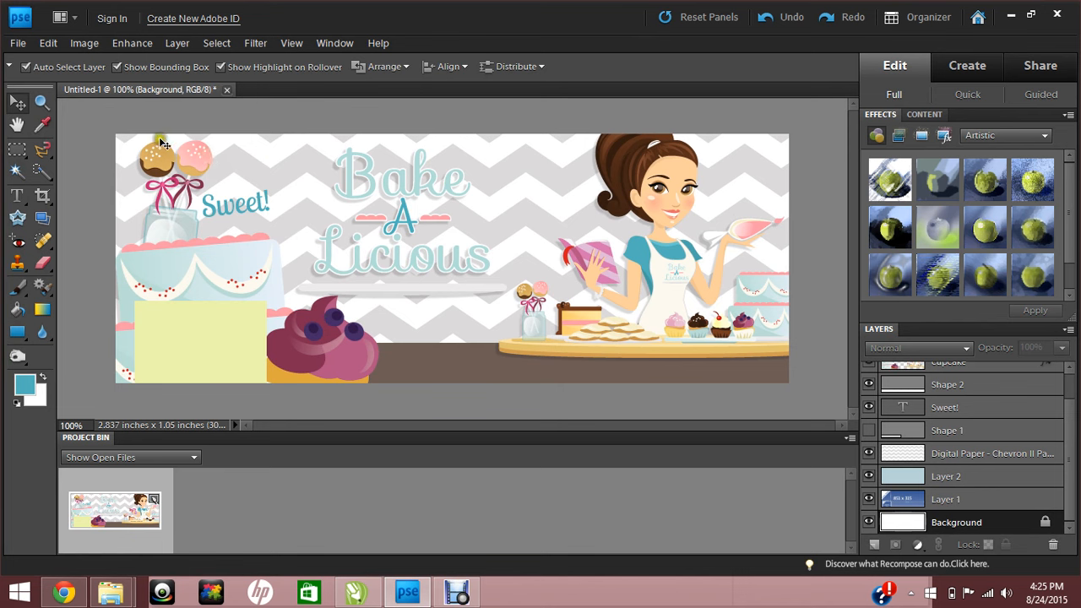
Save a JPEG copy of the cover as demofbcover at maximum quality 12 with the Baseline ("Standard") format.
{"action": "left_click", "coordinate": [15, 43]}
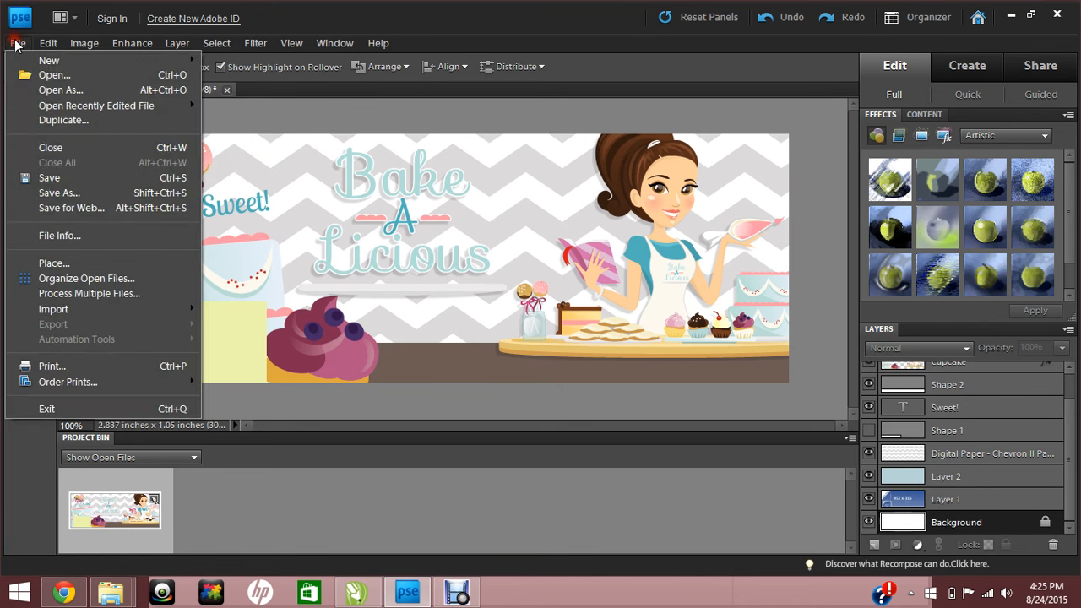
{"action": "left_click", "coordinate": [57, 194]}
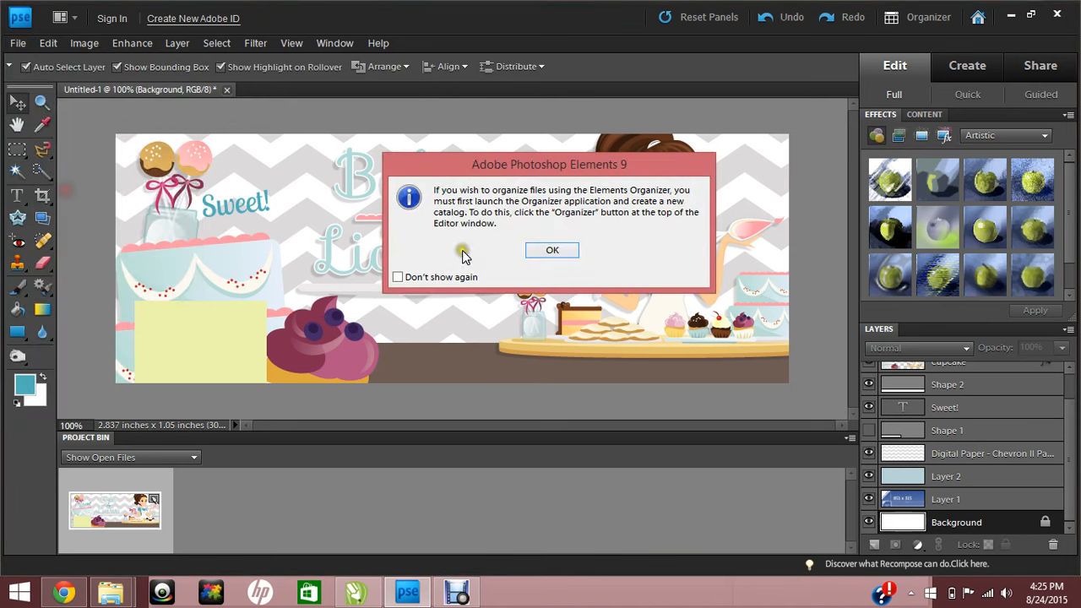
{"action": "left_click", "coordinate": [547, 251]}
{"action": "left_click", "coordinate": [212, 404]}
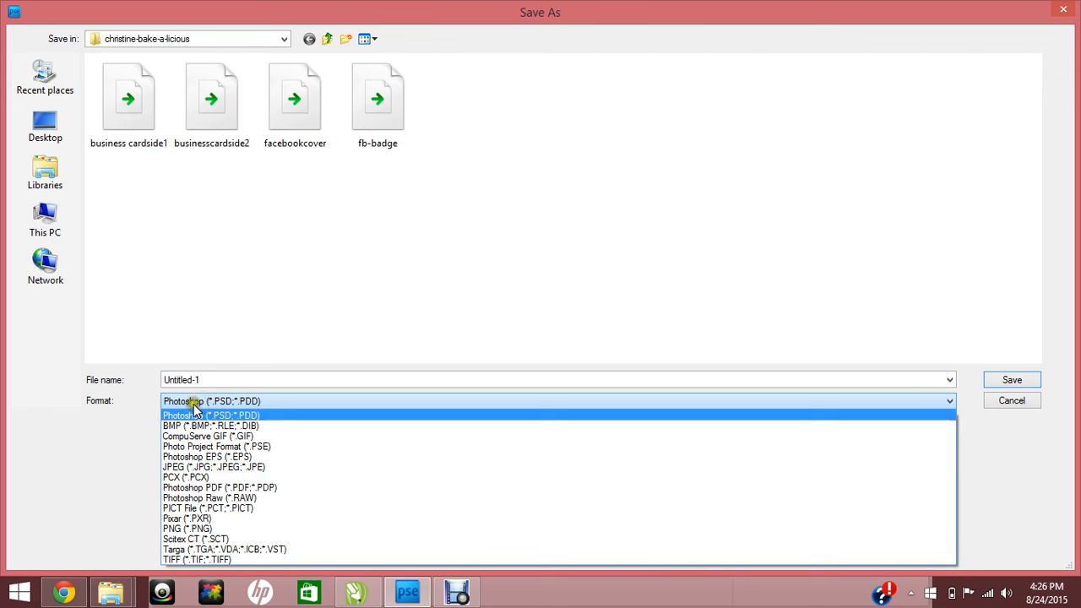
{"action": "left_click", "coordinate": [200, 467]}
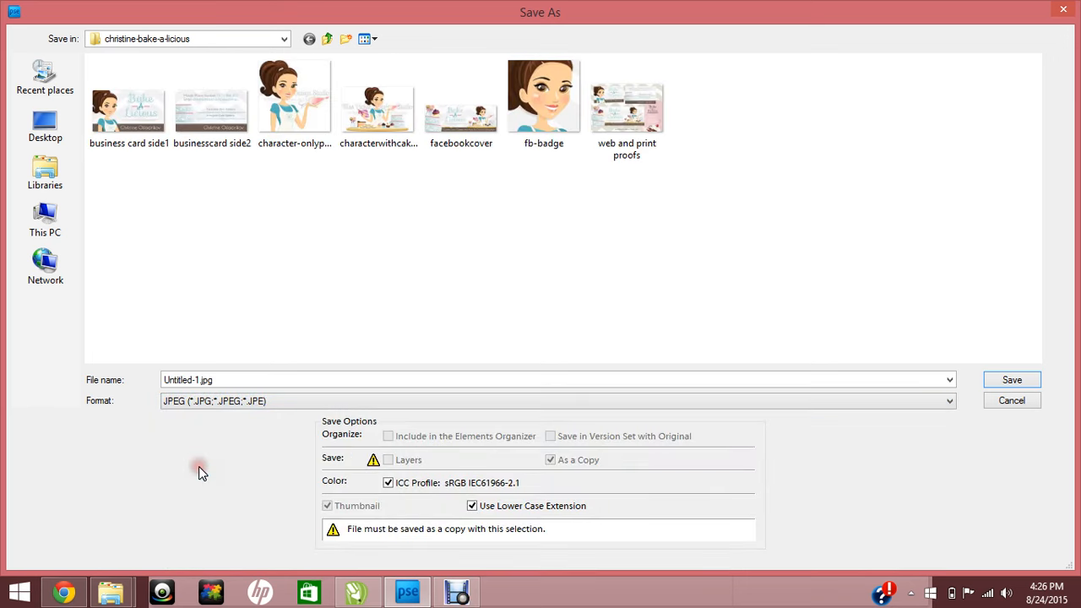
{"action": "left_click", "coordinate": [225, 379]}
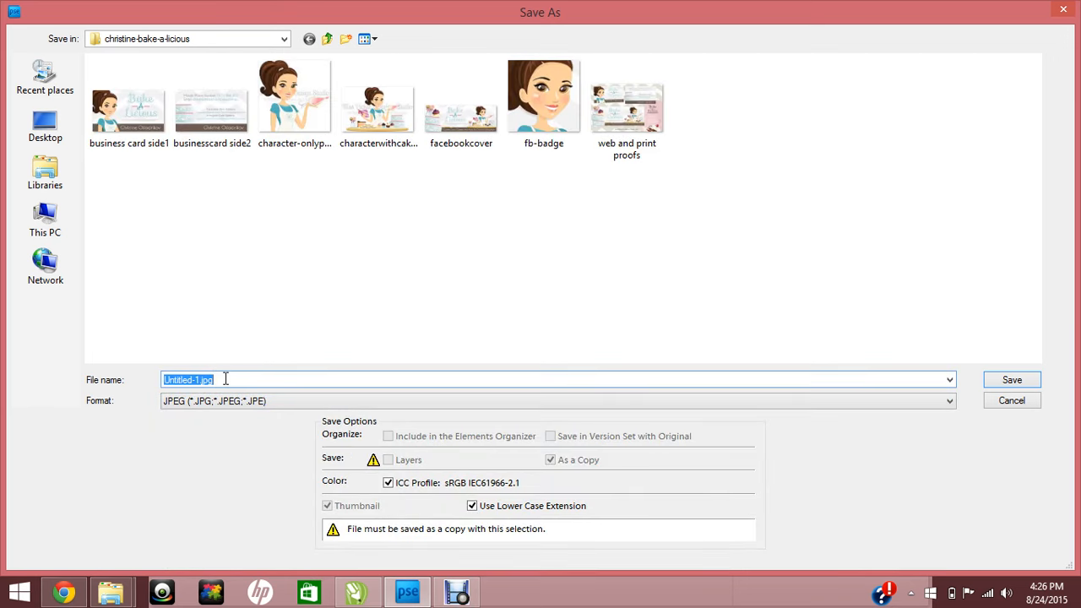
{"action": "type", "text": "demofbcover"}
{"action": "key", "text": "Return"}
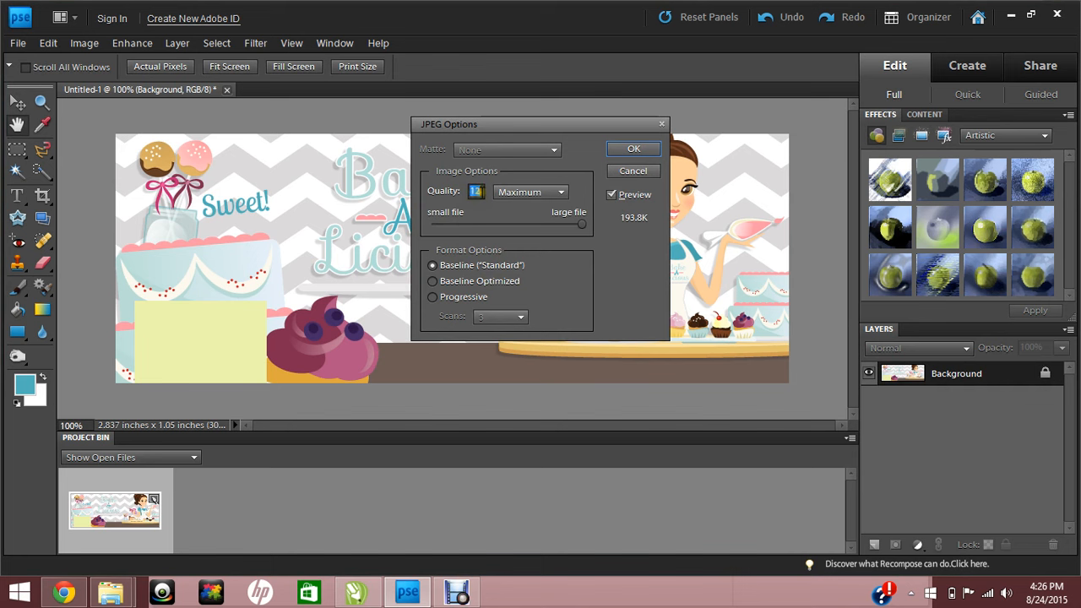
{"action": "left_click", "coordinate": [621, 150]}
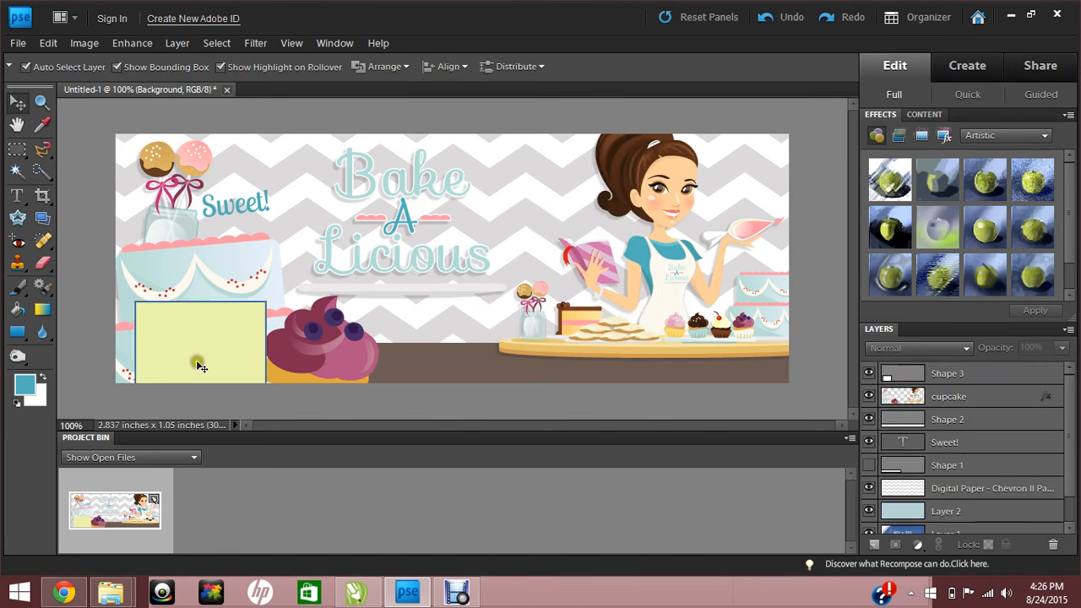
Hide the Shape 3 layer, the pale yellow rectangle covering the large cake.
{"action": "left_click", "coordinate": [533, 231]}
{"action": "left_click", "coordinate": [193, 323]}
{"action": "right_click", "coordinate": [198, 338]}
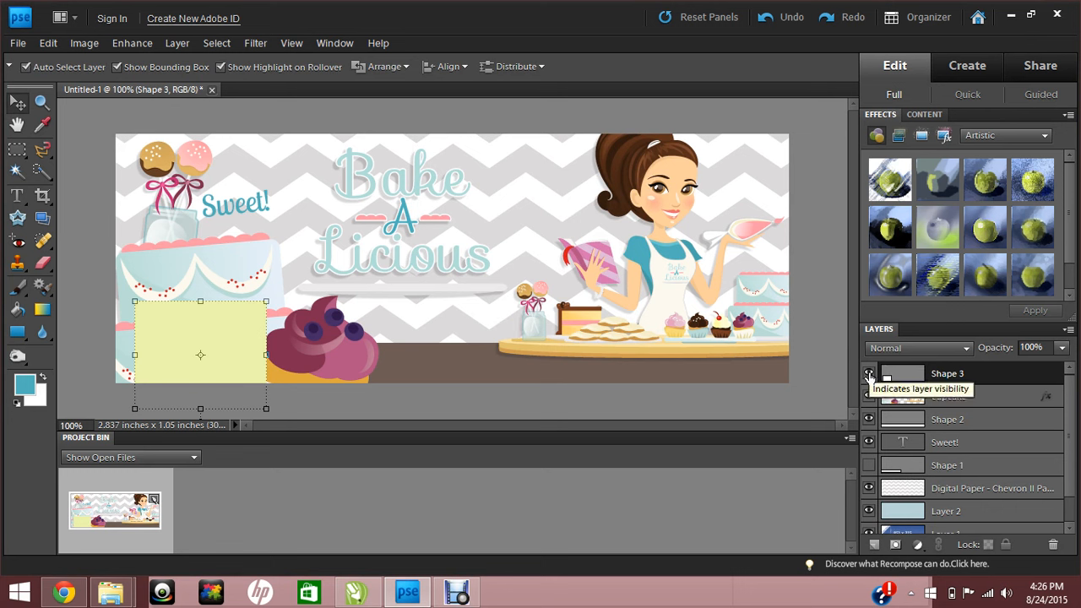
{"action": "left_click", "coordinate": [869, 374]}
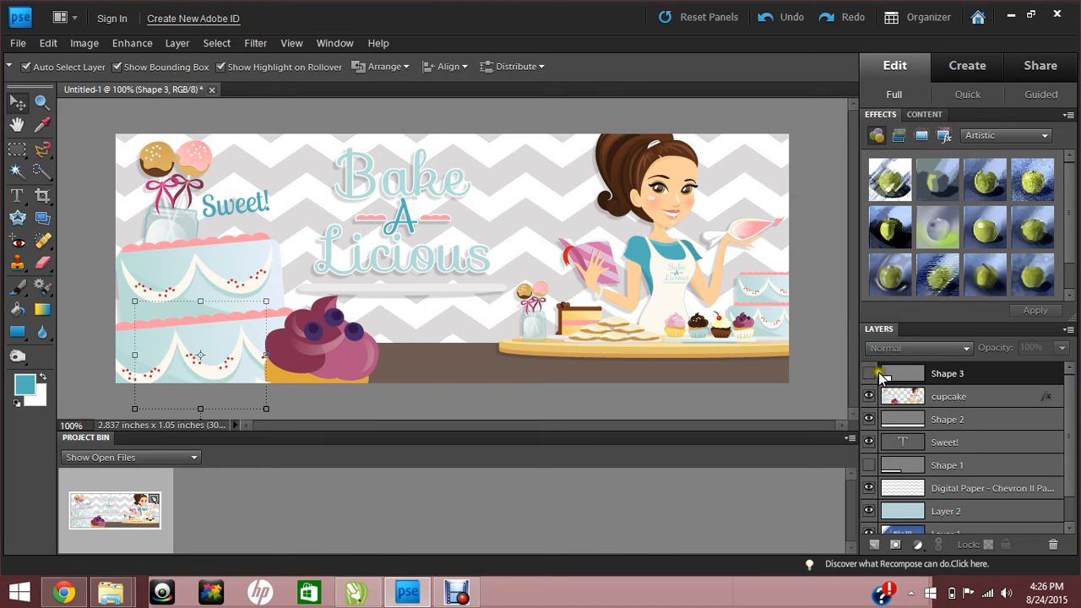
Save a JPEG copy of the cover at quality 12, replacing the existing demofbcover file.
{"action": "left_click", "coordinate": [17, 42]}
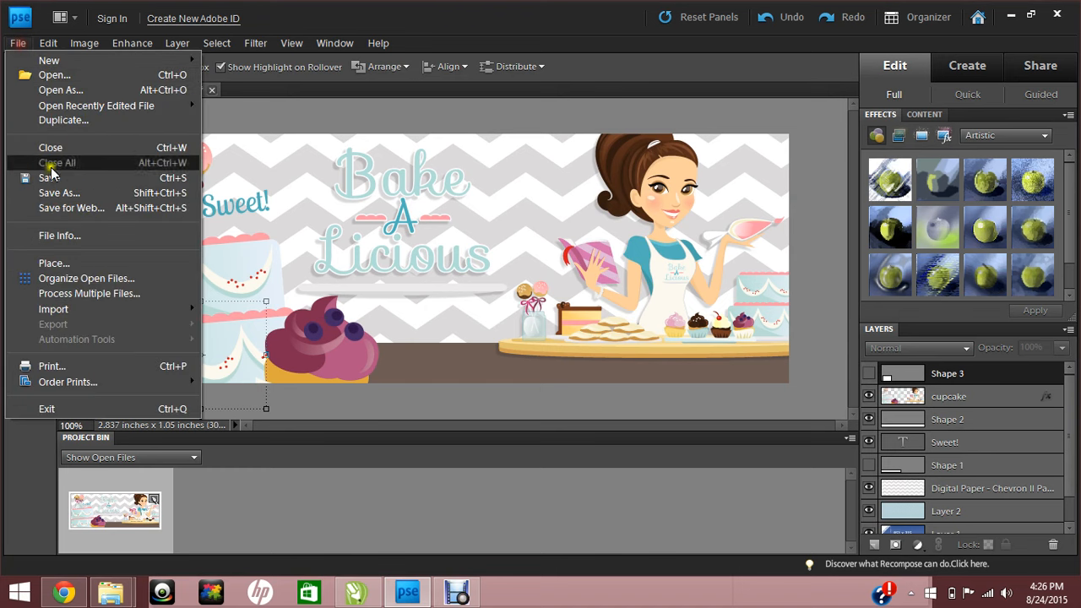
{"action": "left_click", "coordinate": [55, 193]}
{"action": "left_click", "coordinate": [547, 250]}
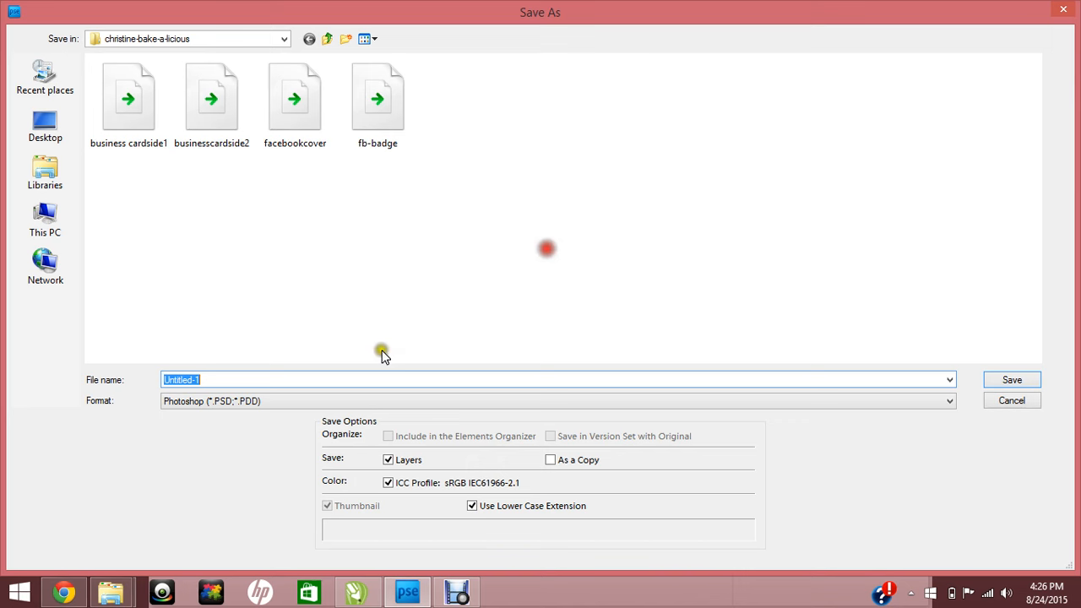
{"action": "left_click", "coordinate": [253, 399]}
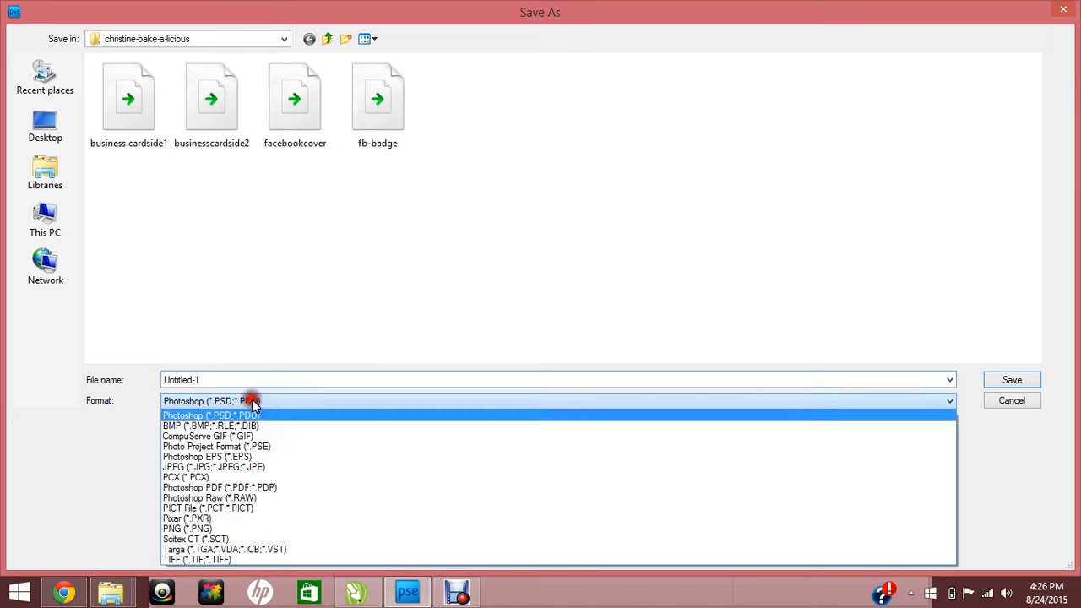
{"action": "left_click", "coordinate": [271, 469]}
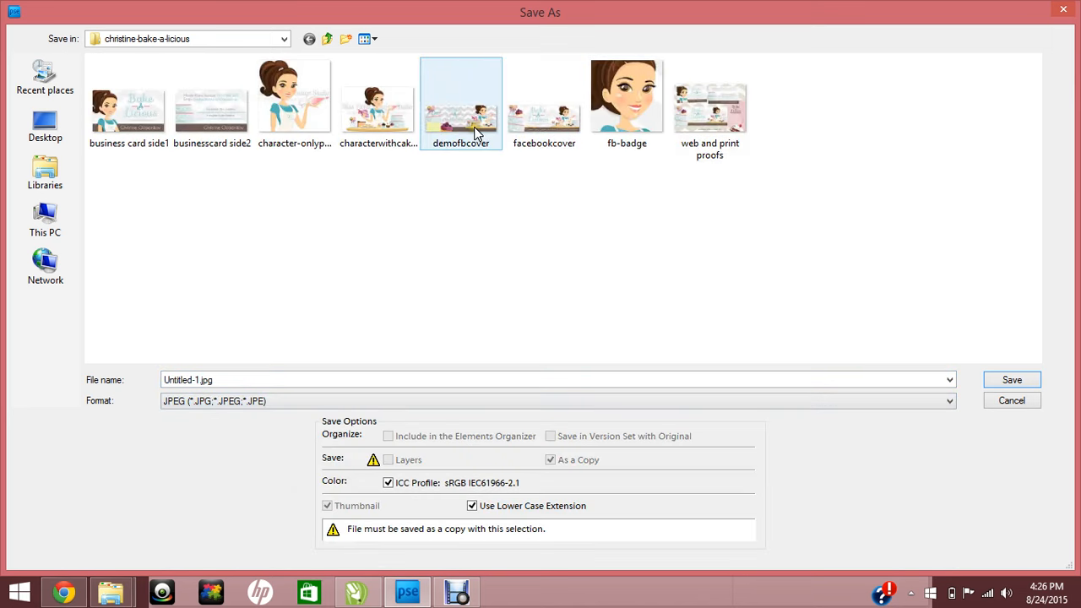
{"action": "left_click", "coordinate": [475, 124]}
{"action": "left_click", "coordinate": [1003, 383]}
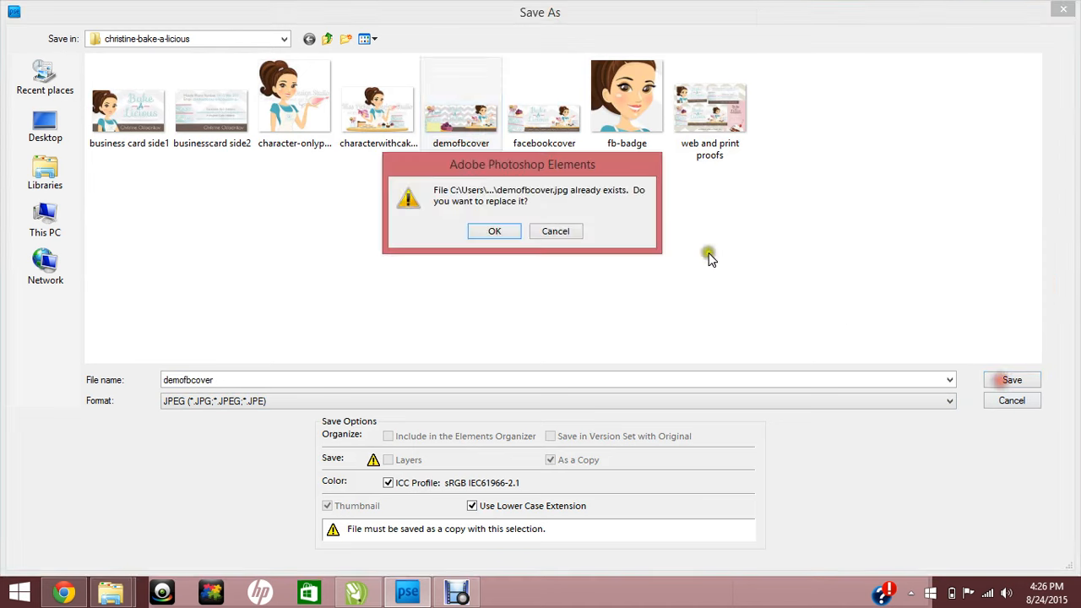
{"action": "left_click", "coordinate": [473, 235]}
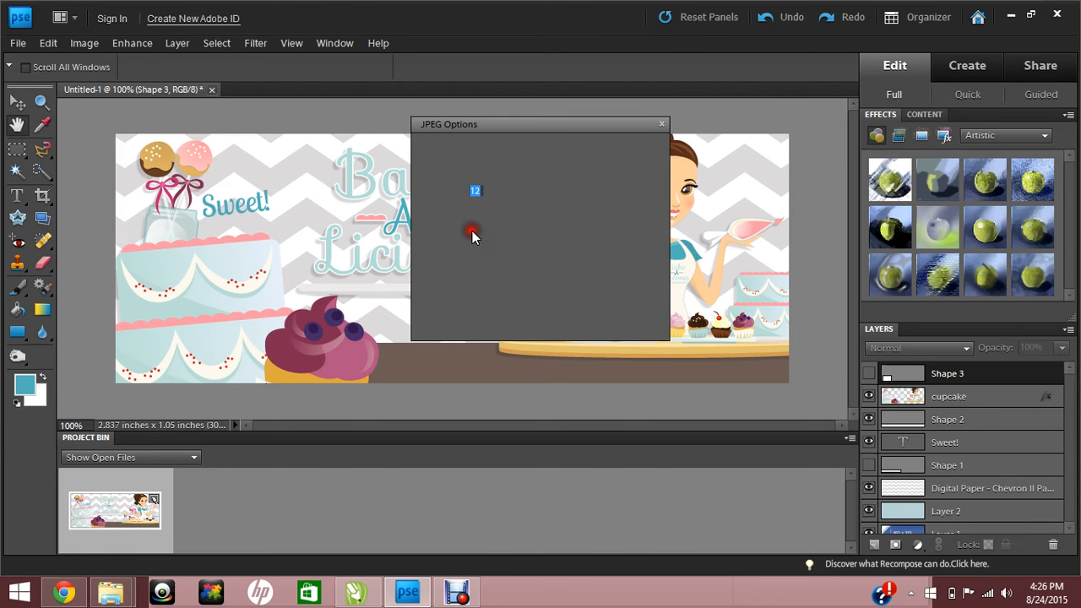
{"action": "left_click", "coordinate": [618, 149]}
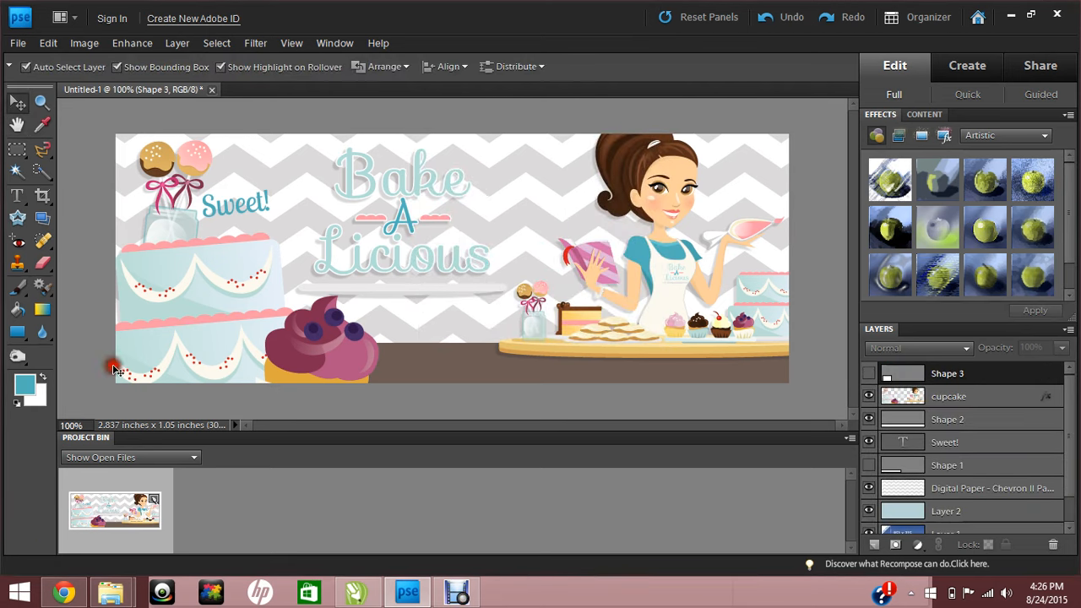
Switch to the Facebook page in Chrome, upload demofbcover from the client's bake-a-licious illustrations folder as the cover photo, and save the change.
{"action": "left_click", "coordinate": [63, 594]}
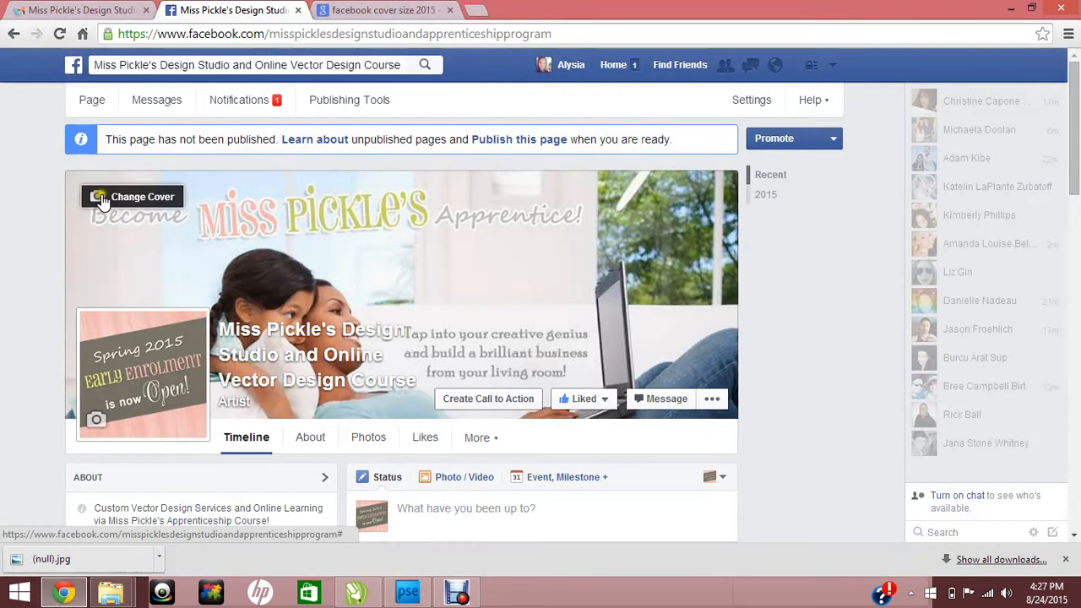
{"action": "left_click", "coordinate": [100, 199]}
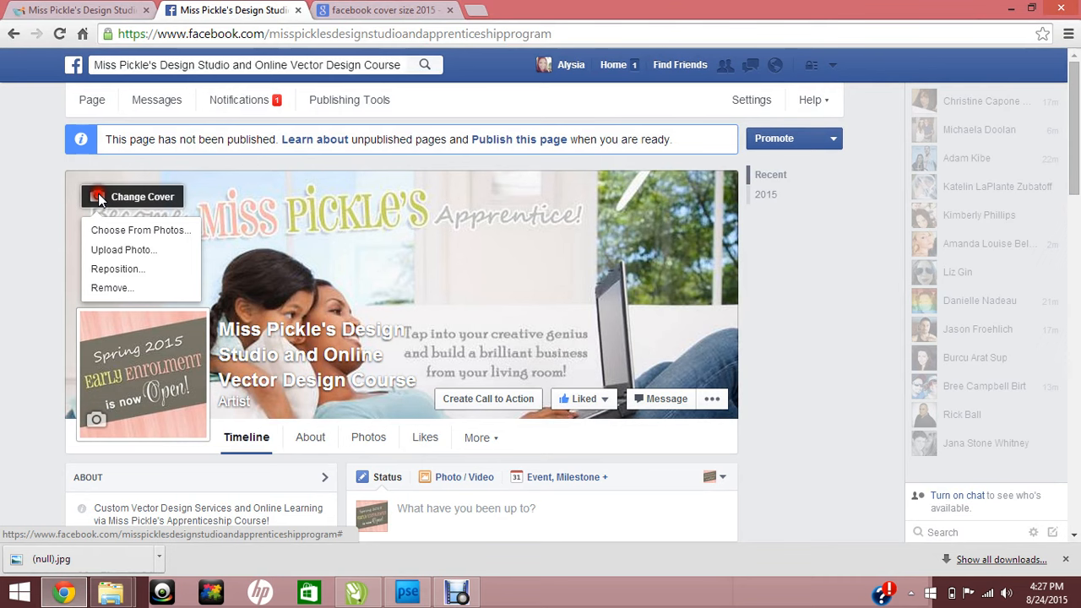
{"action": "left_click", "coordinate": [107, 254]}
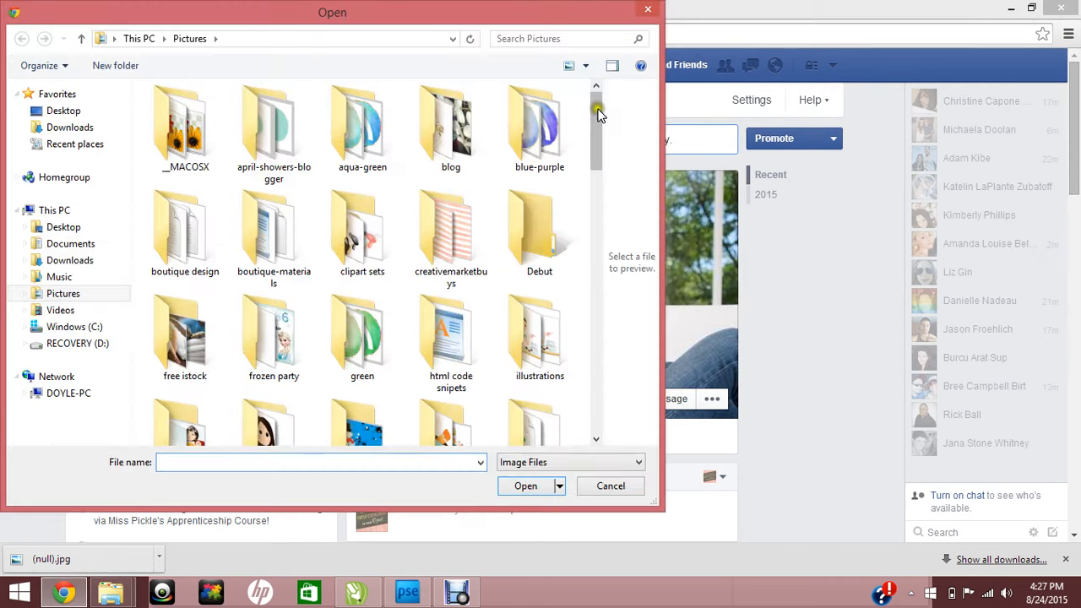
{"action": "left_click_drag", "start_coordinate": [596, 109], "coordinate": [594, 130]}
{"action": "double_click", "coordinate": [532, 240]}
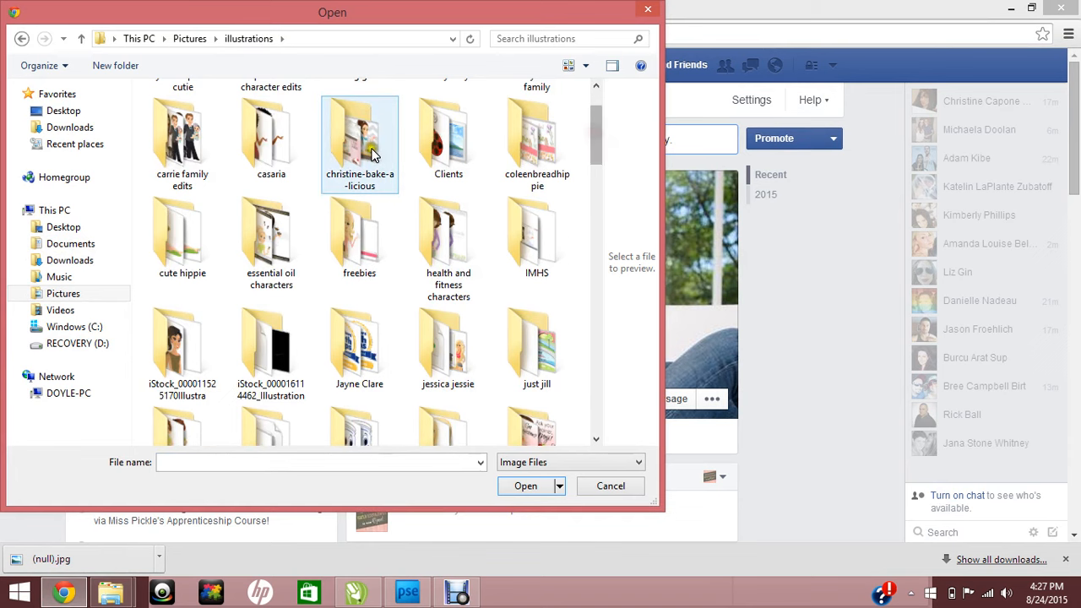
{"action": "double_click", "coordinate": [372, 152]}
{"action": "left_click", "coordinate": [571, 162]}
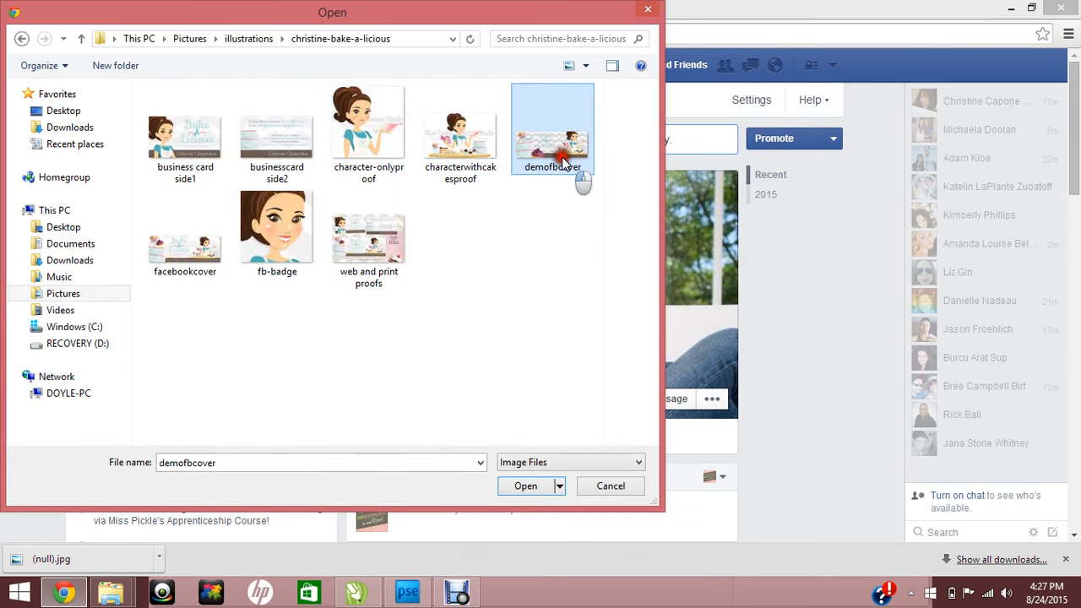
{"action": "left_click", "coordinate": [509, 487]}
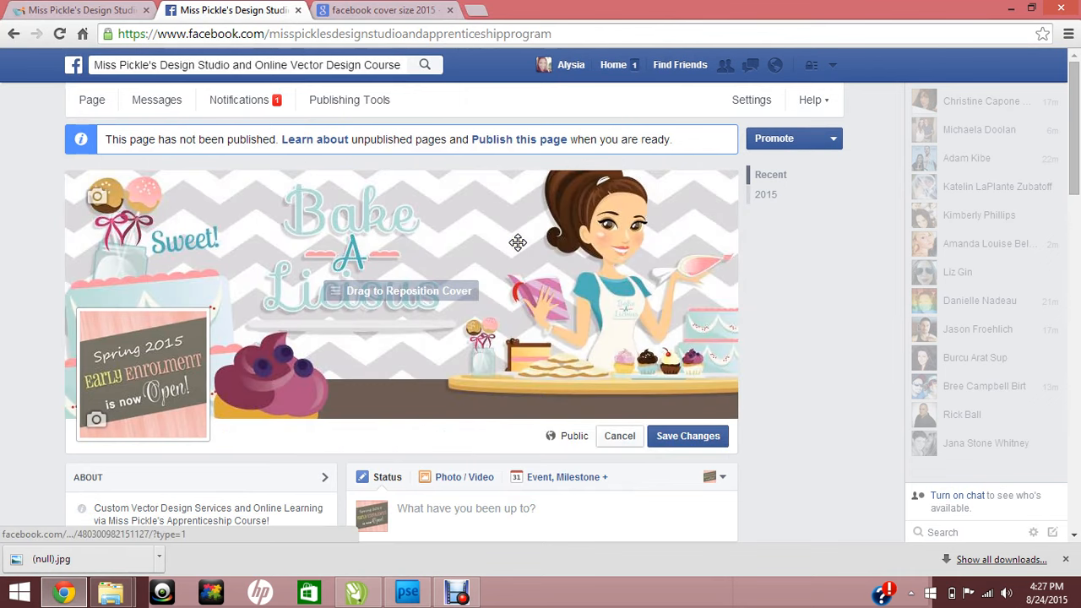
{"action": "left_click", "coordinate": [684, 435]}
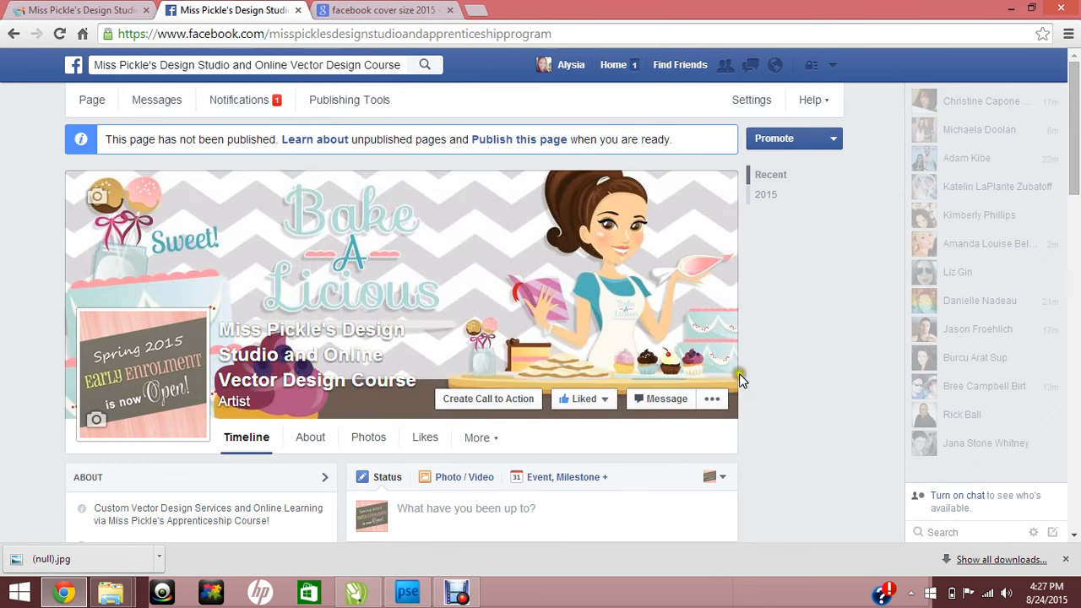
{"action": "left_click", "coordinate": [407, 593]}
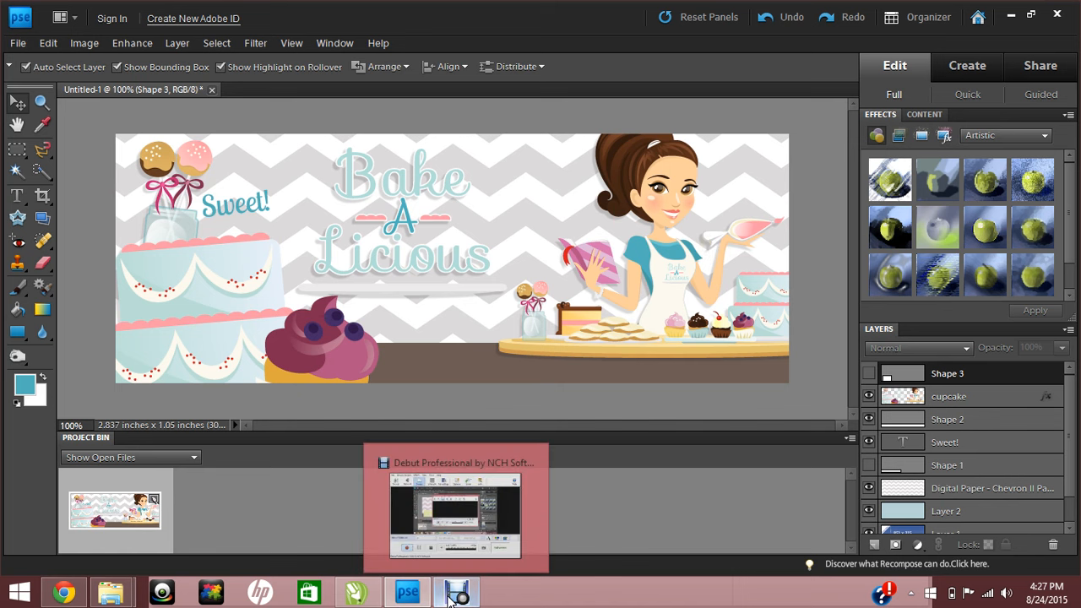
{"action": "left_click", "coordinate": [448, 569]}
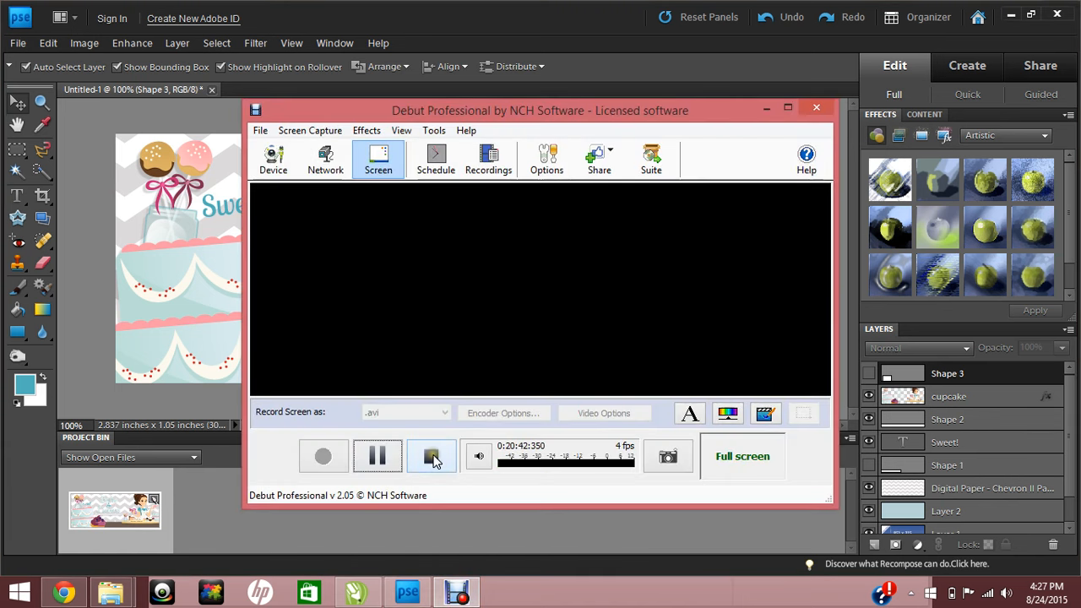